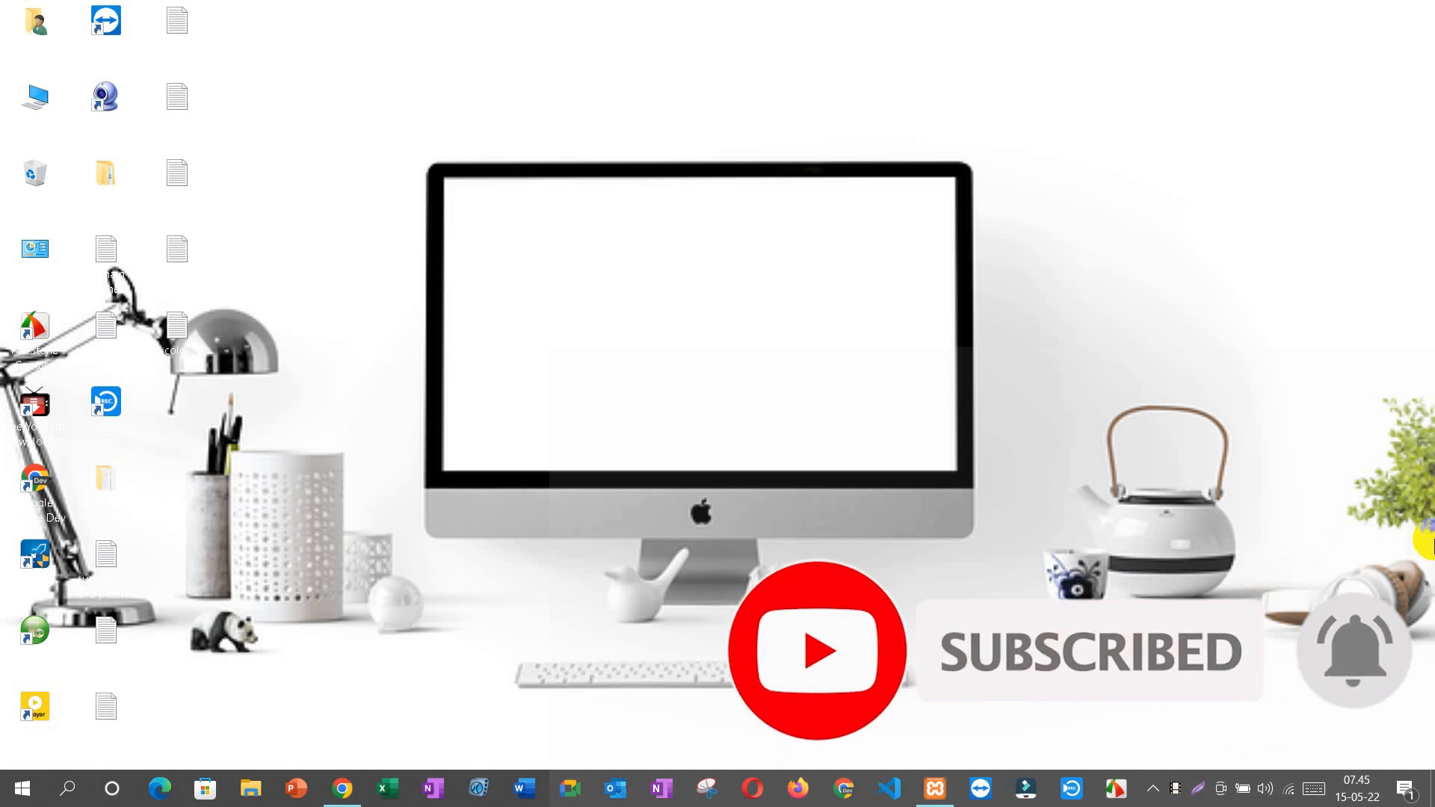
# Step: Switch to Chrome and open the block inserter in the home page editor
pyautogui.click(340, 790)
pyautogui.scroll(10, 298, 536)
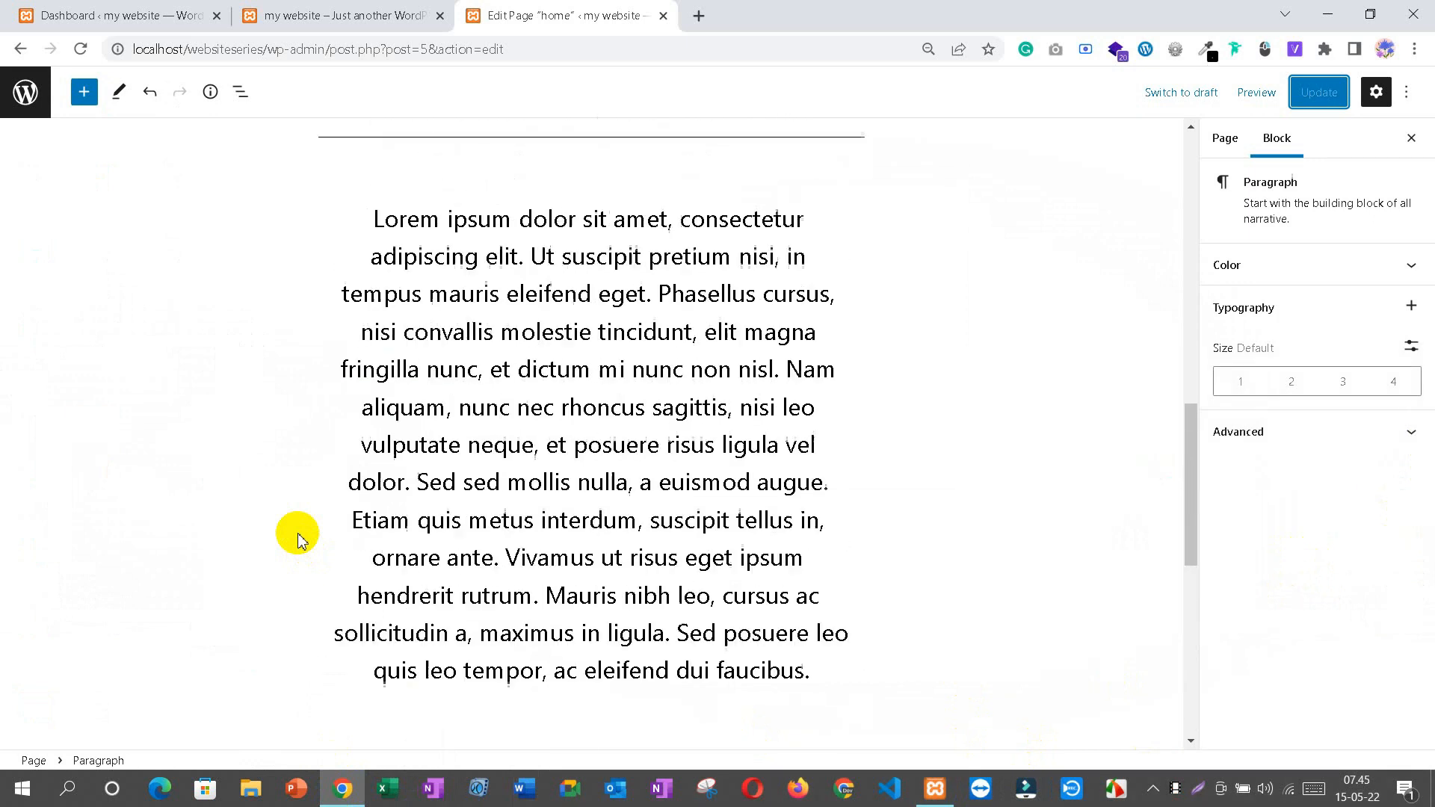
pyautogui.scroll(4, 297, 537)
pyautogui.click(84, 91)
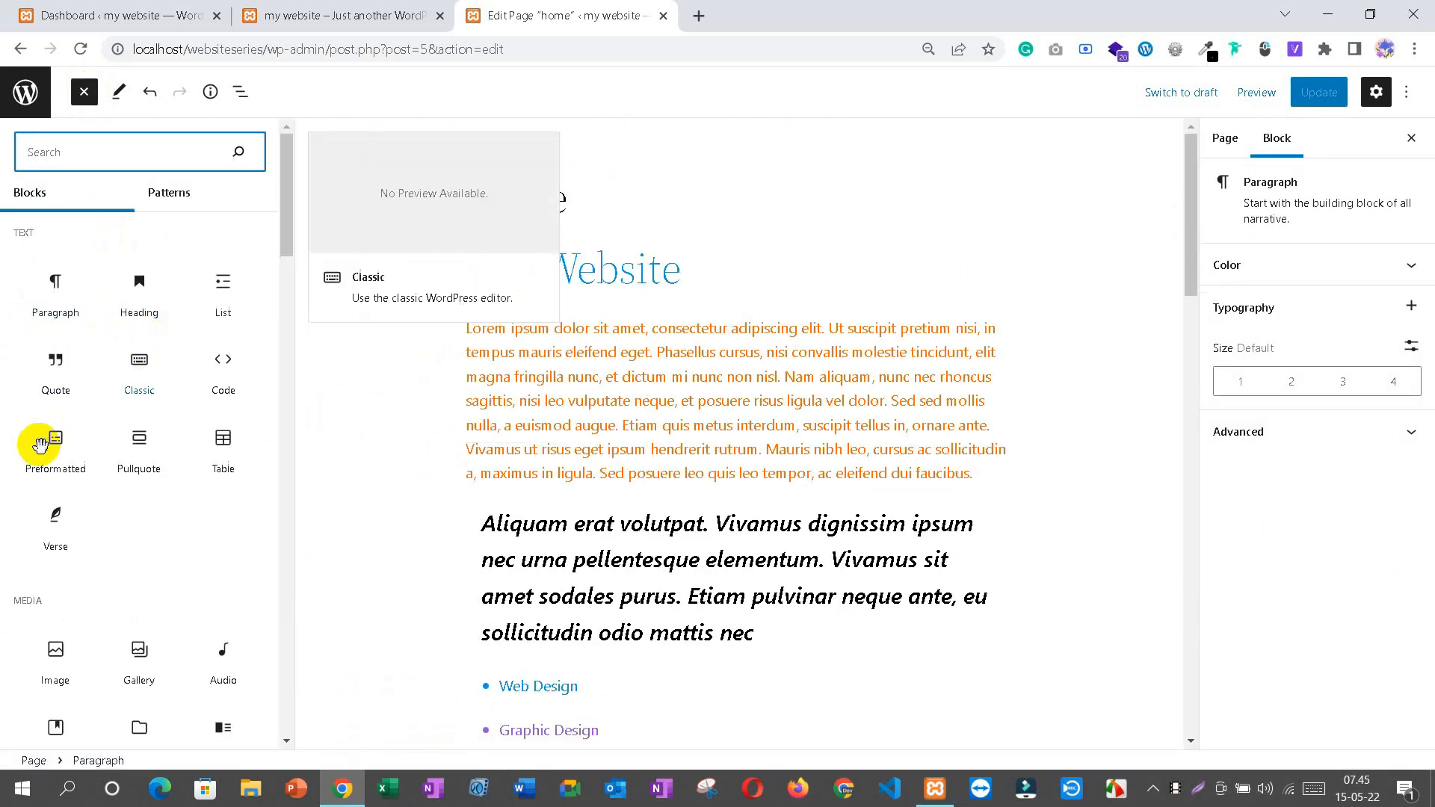
# Step: Insert an Image block below the Download button at the end of the page
pyautogui.scroll(-20, 849, 523)
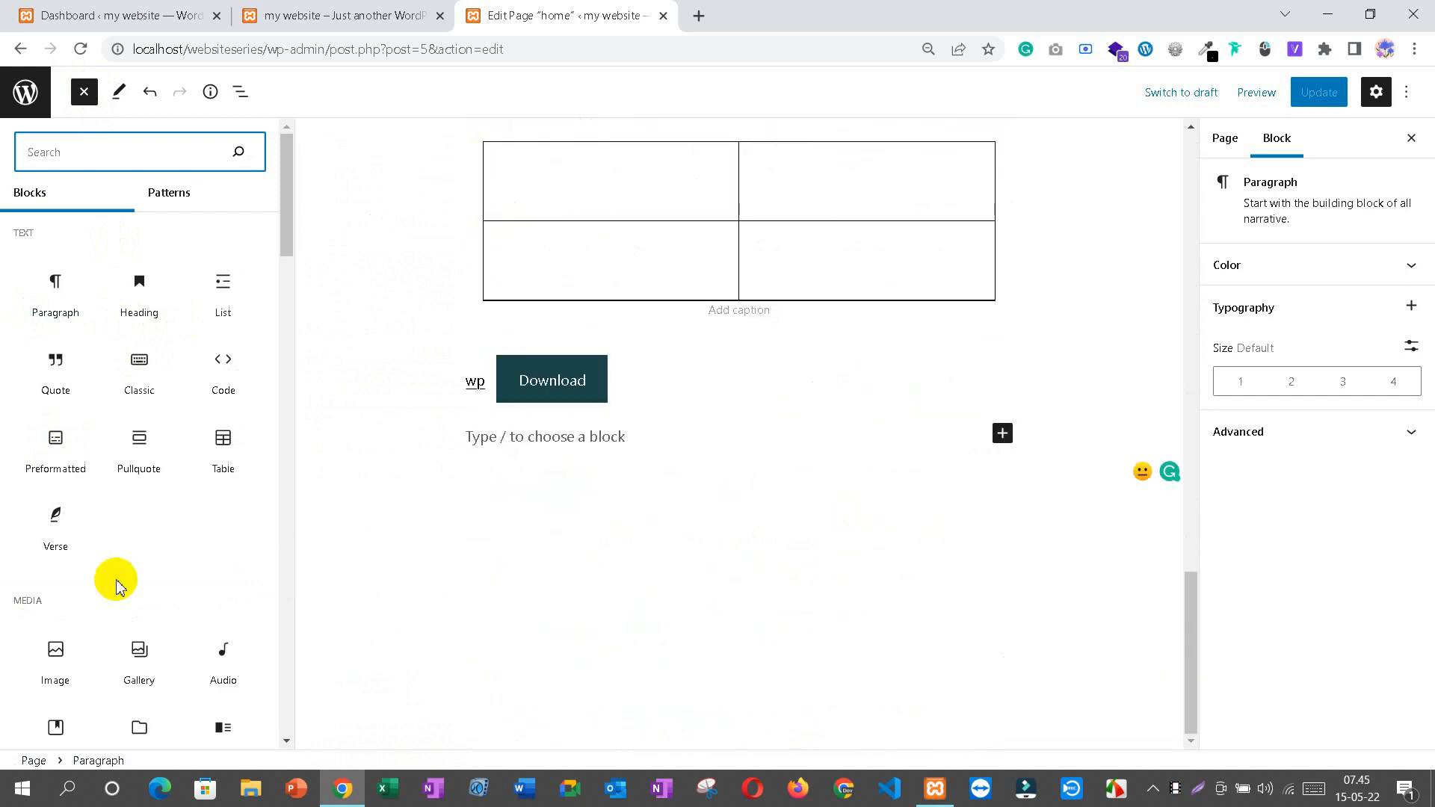
pyautogui.scroll(-3, 112, 576)
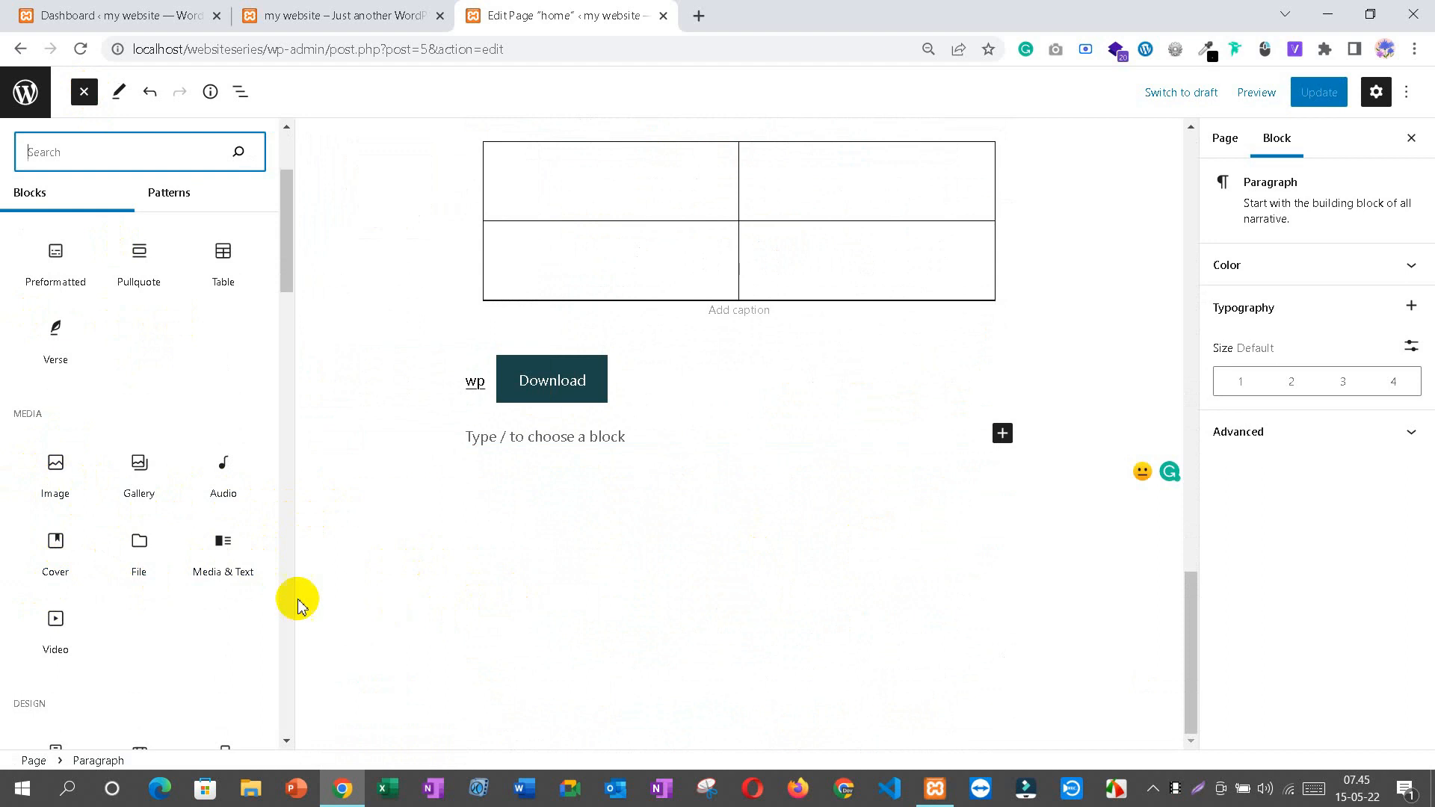
pyautogui.scroll(-2, 196, 557)
pyautogui.scroll(2, 195, 554)
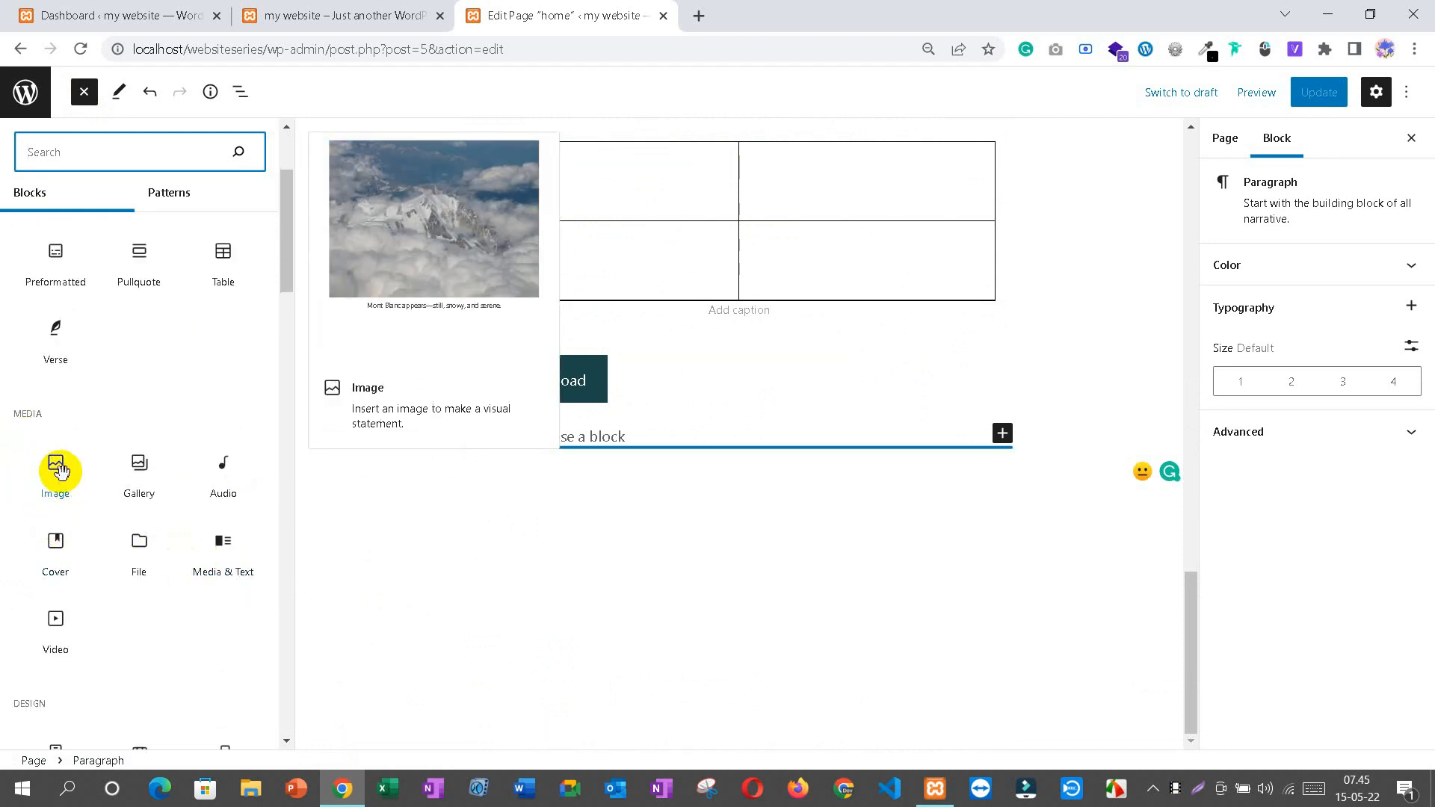
pyautogui.moveTo(56, 469); pyautogui.dragTo(590, 494)
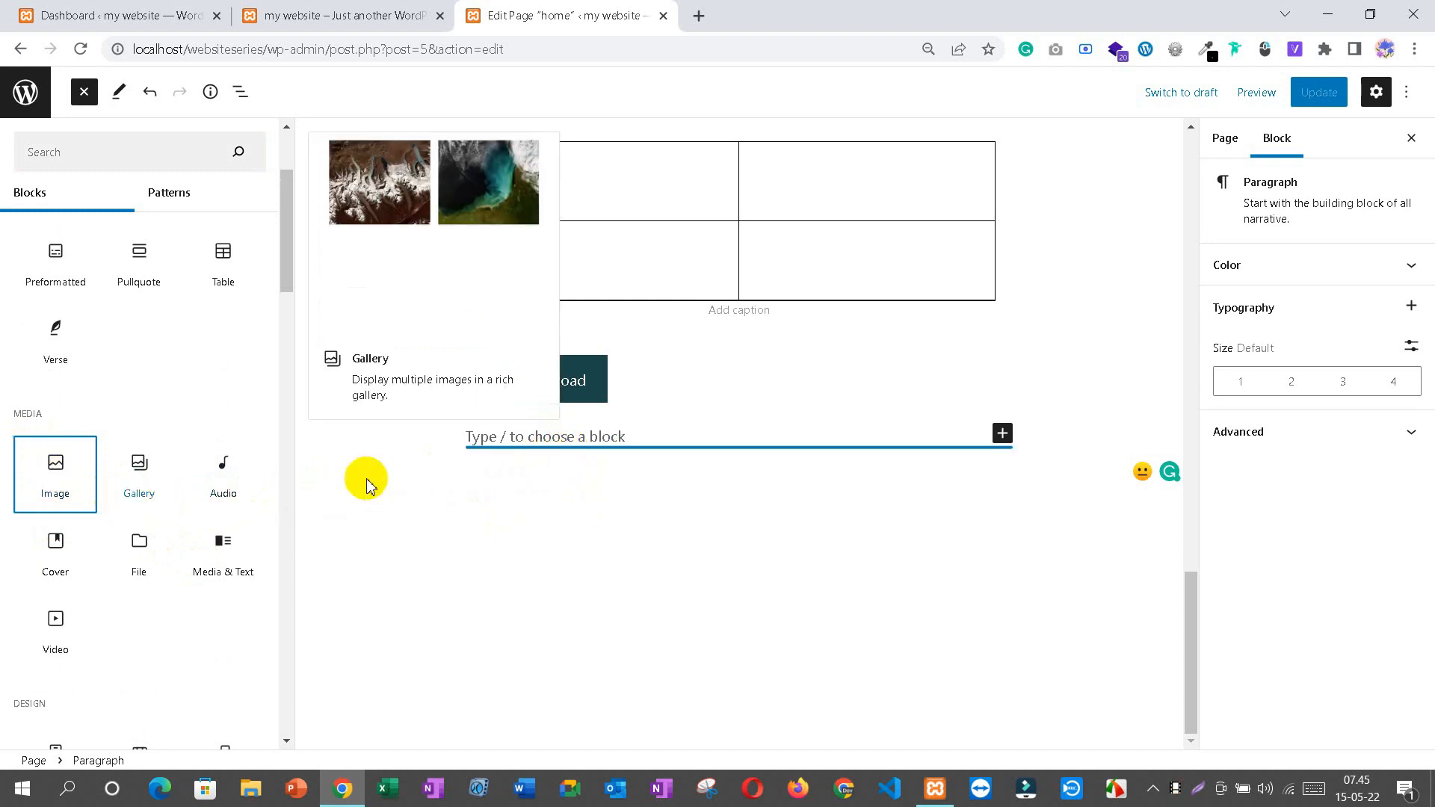
pyautogui.moveTo(41, 463)
pyautogui.moveTo(41, 463); pyautogui.dragTo(624, 598)
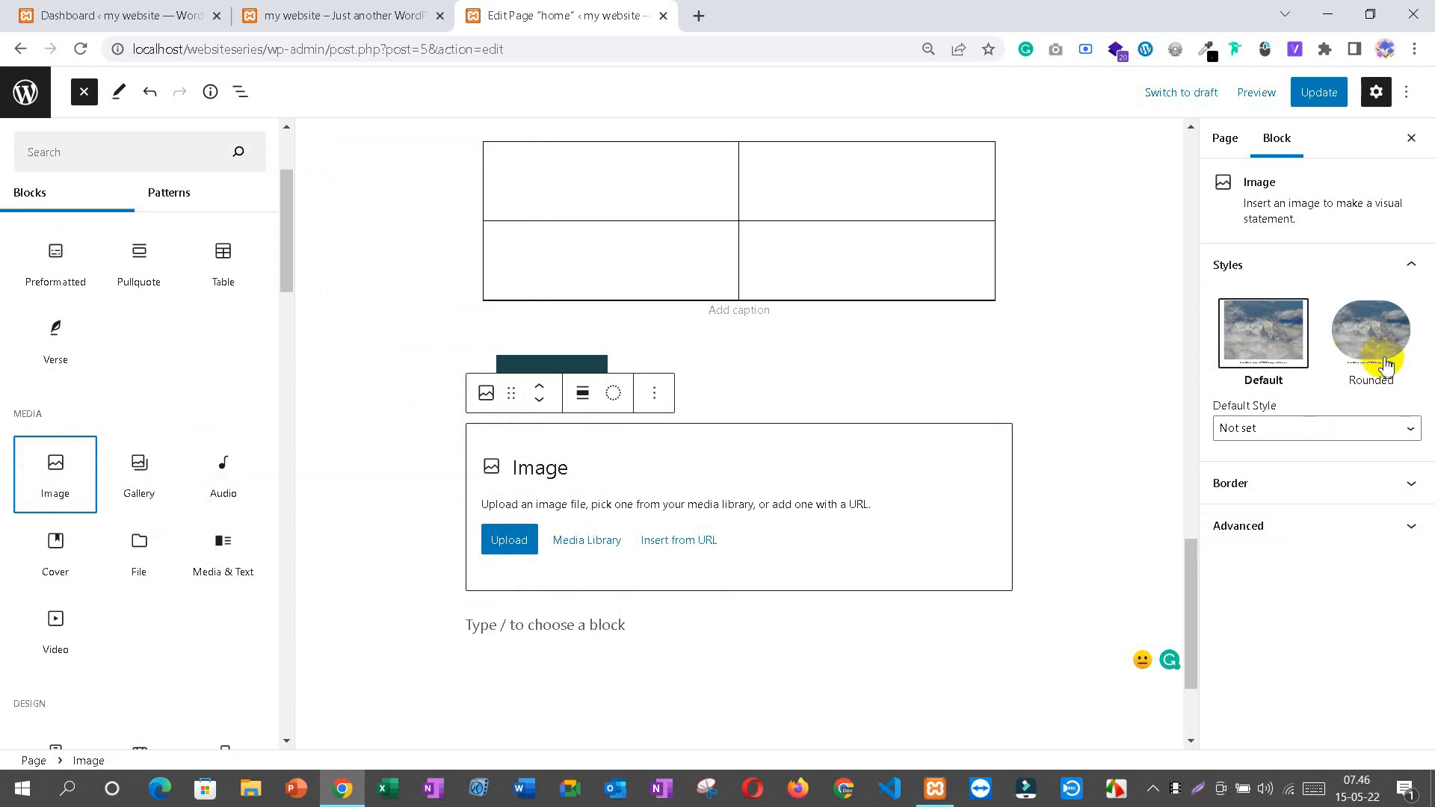
# Step: Upload the image WordPress_learning_rectangle_1_Illustrative_Banner_Blog from the Downloads folder into the Image block
pyautogui.click(512, 547)
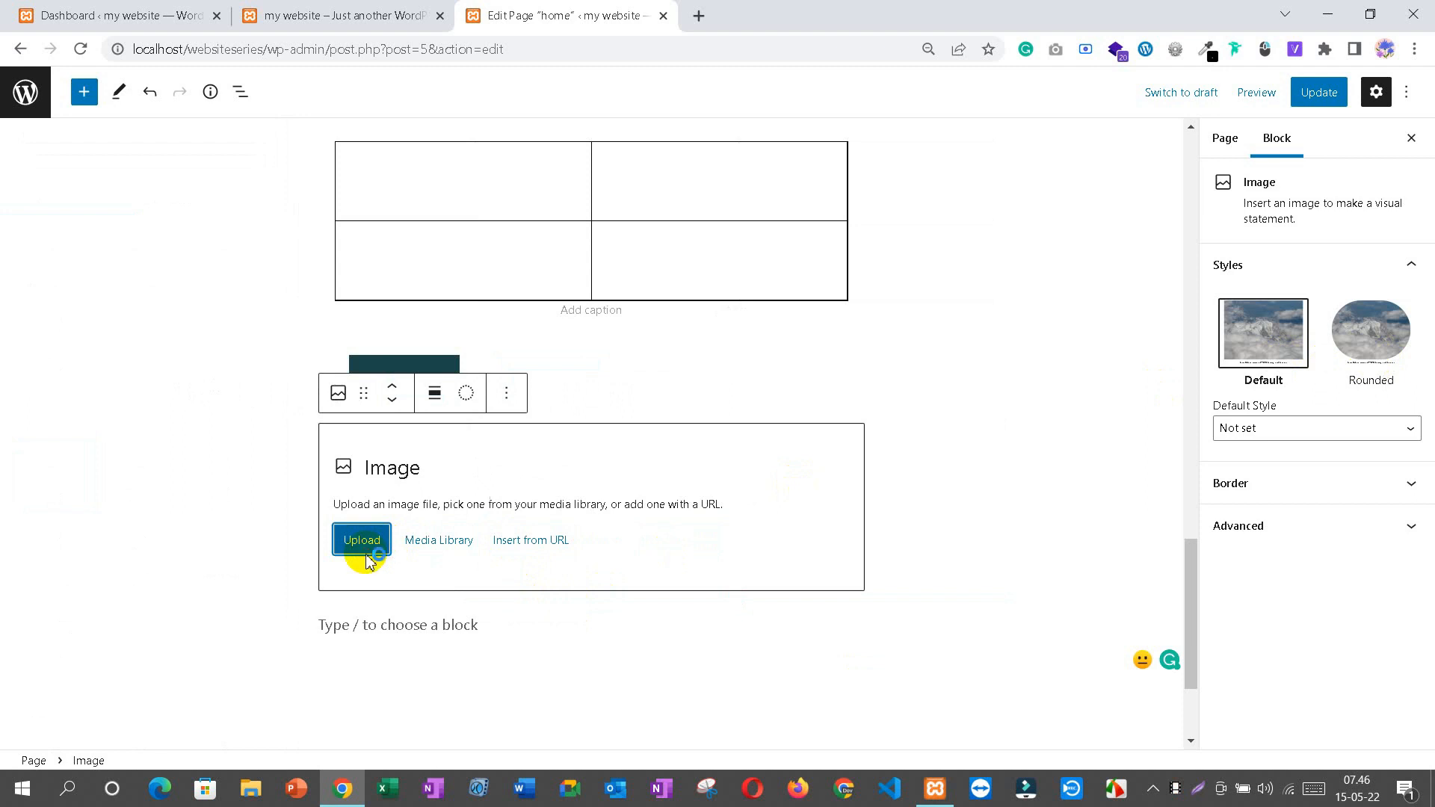
pyautogui.scroll(-3, 278, 224)
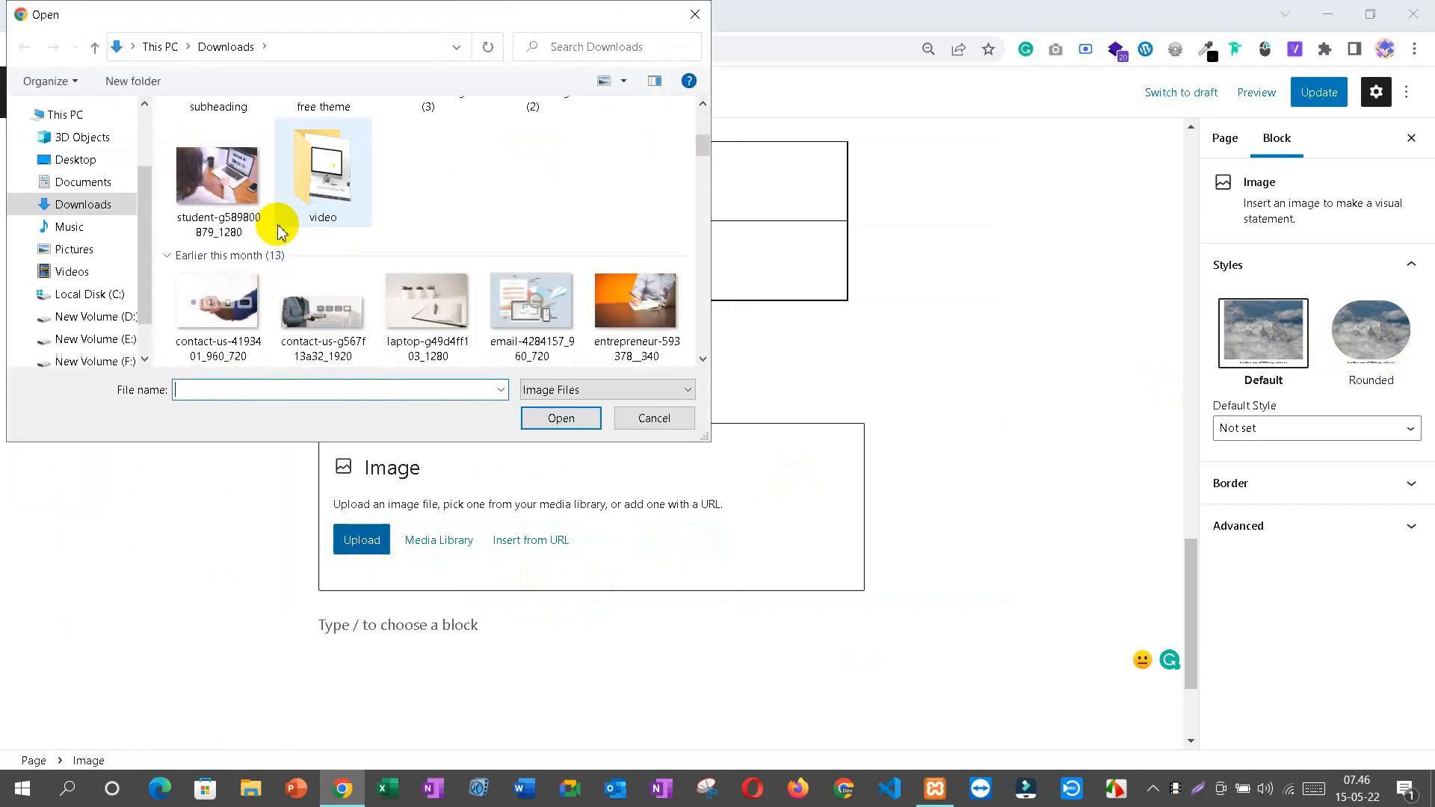
pyautogui.scroll(-3, 278, 228)
pyautogui.click(392, 149)
pyautogui.click(573, 428)
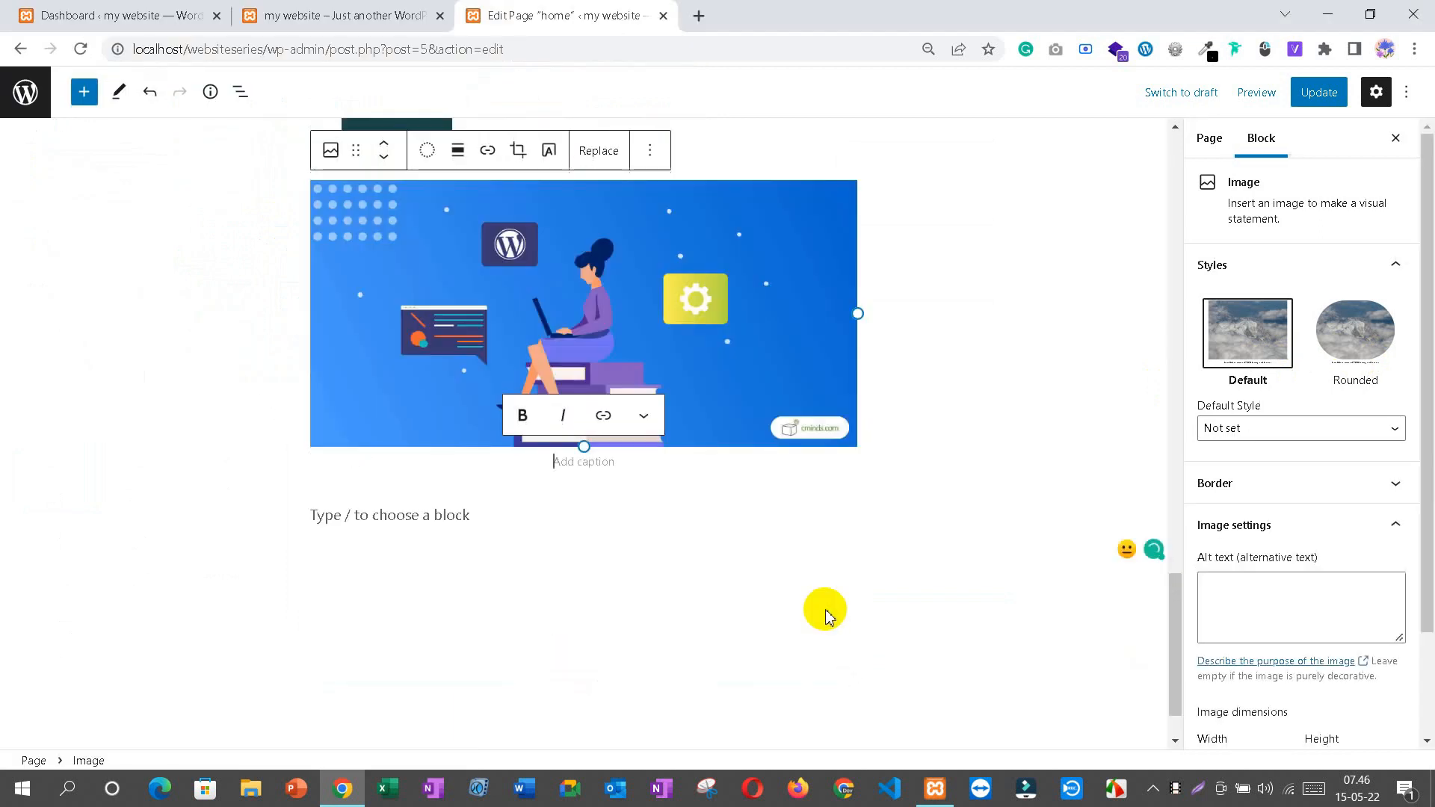
# Step: Apply the Rounded style to the uploaded image and set its width to 500
pyautogui.scroll(3, 828, 611)
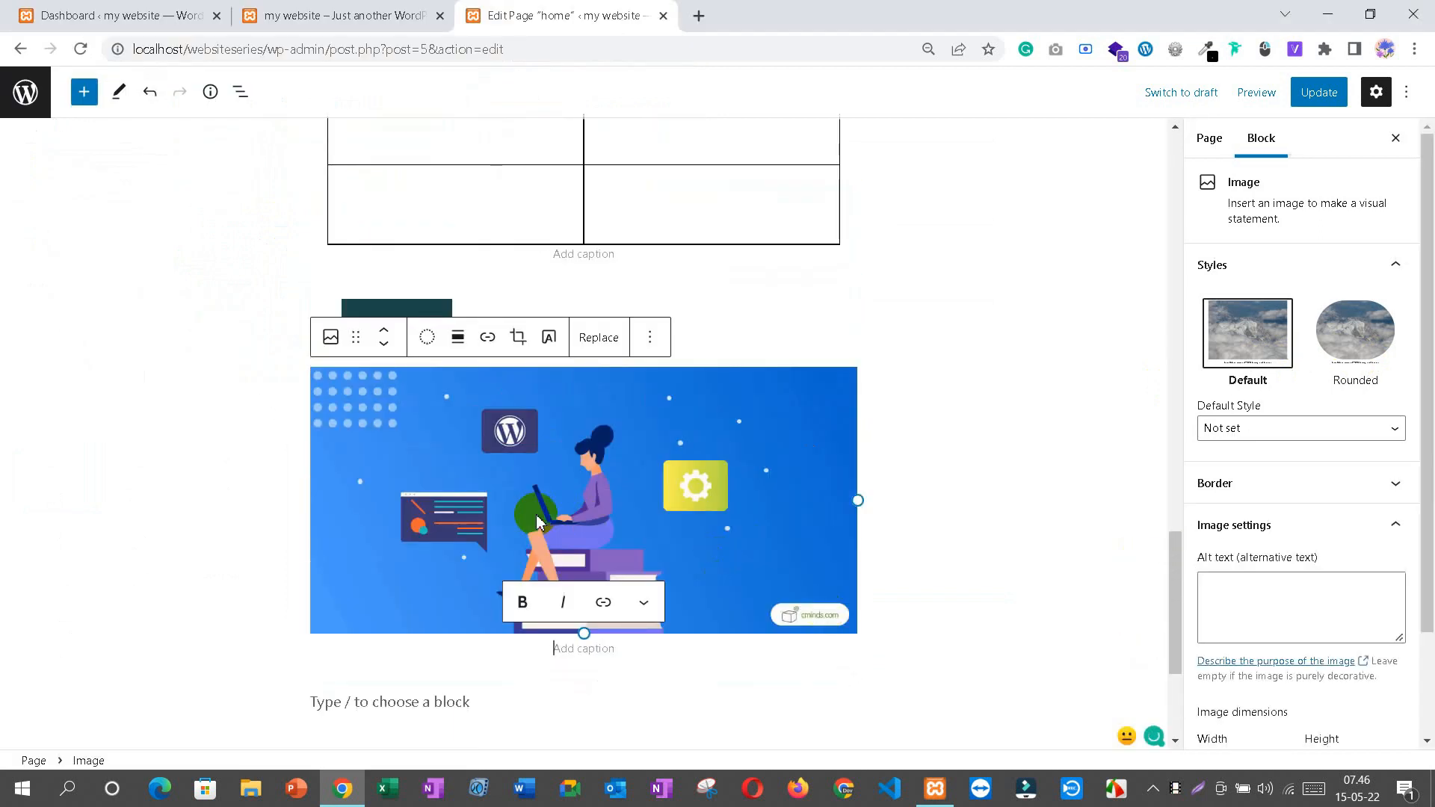
pyautogui.click(1368, 347)
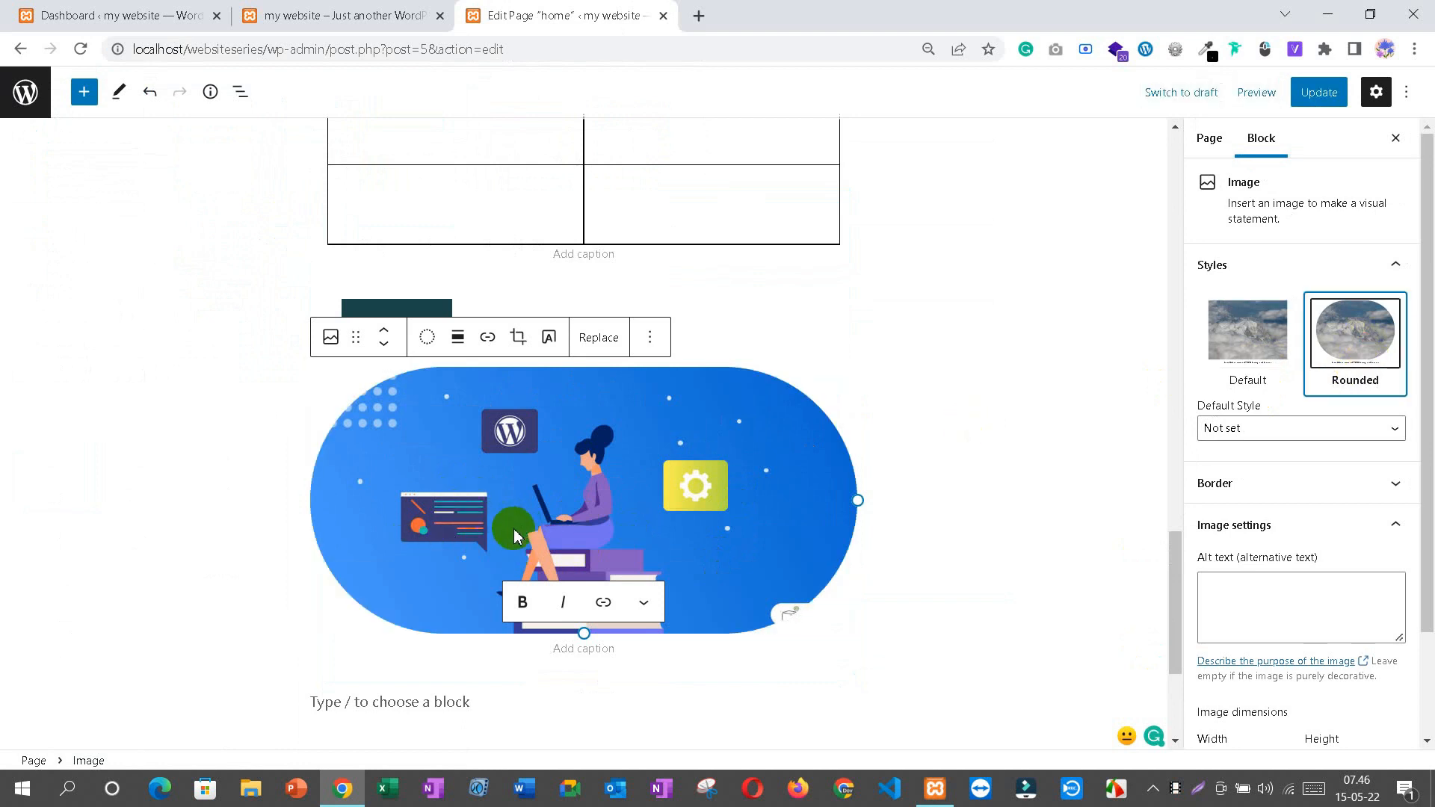
pyautogui.scroll(-2, 1315, 591)
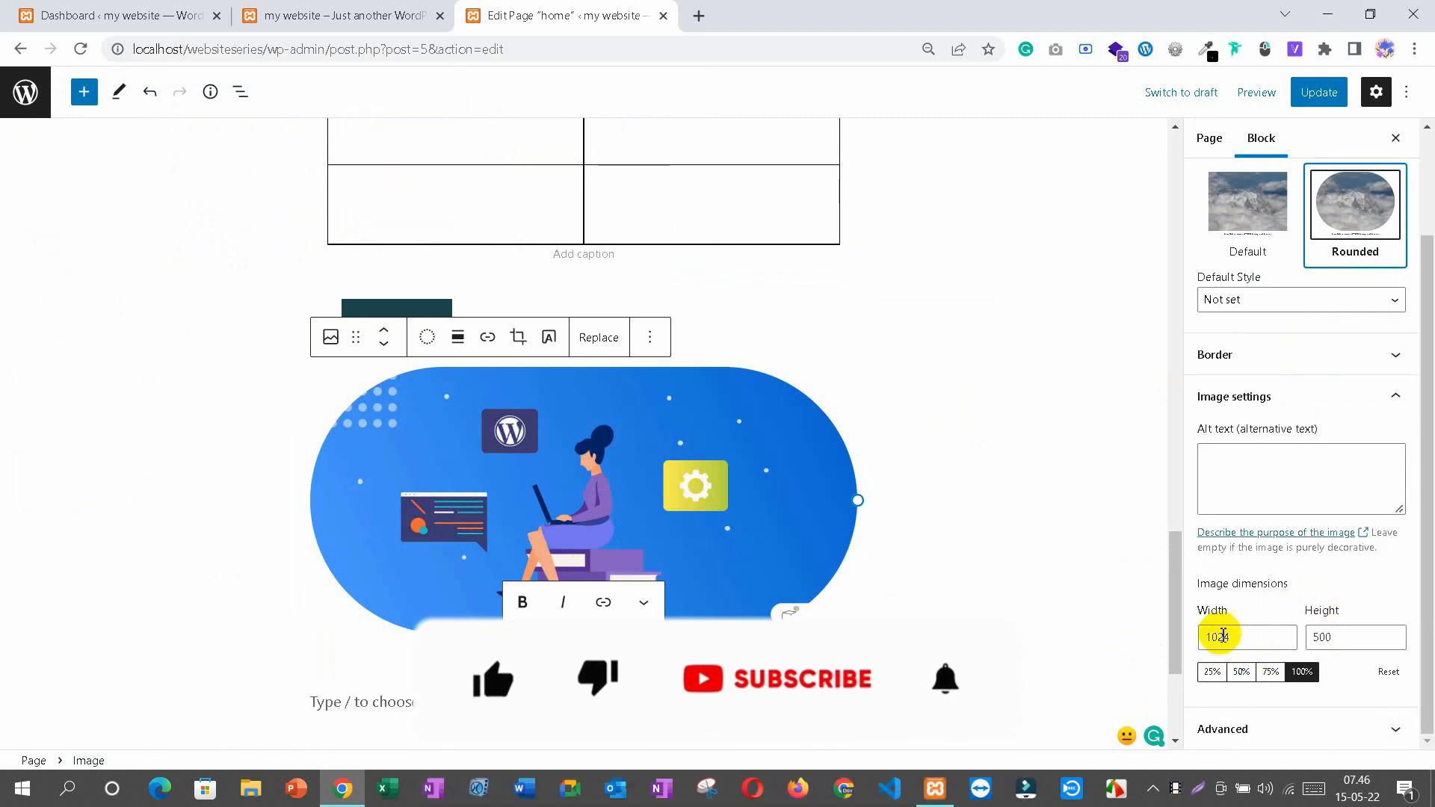
pyautogui.moveTo(1234, 639); pyautogui.dragTo(1196, 639)
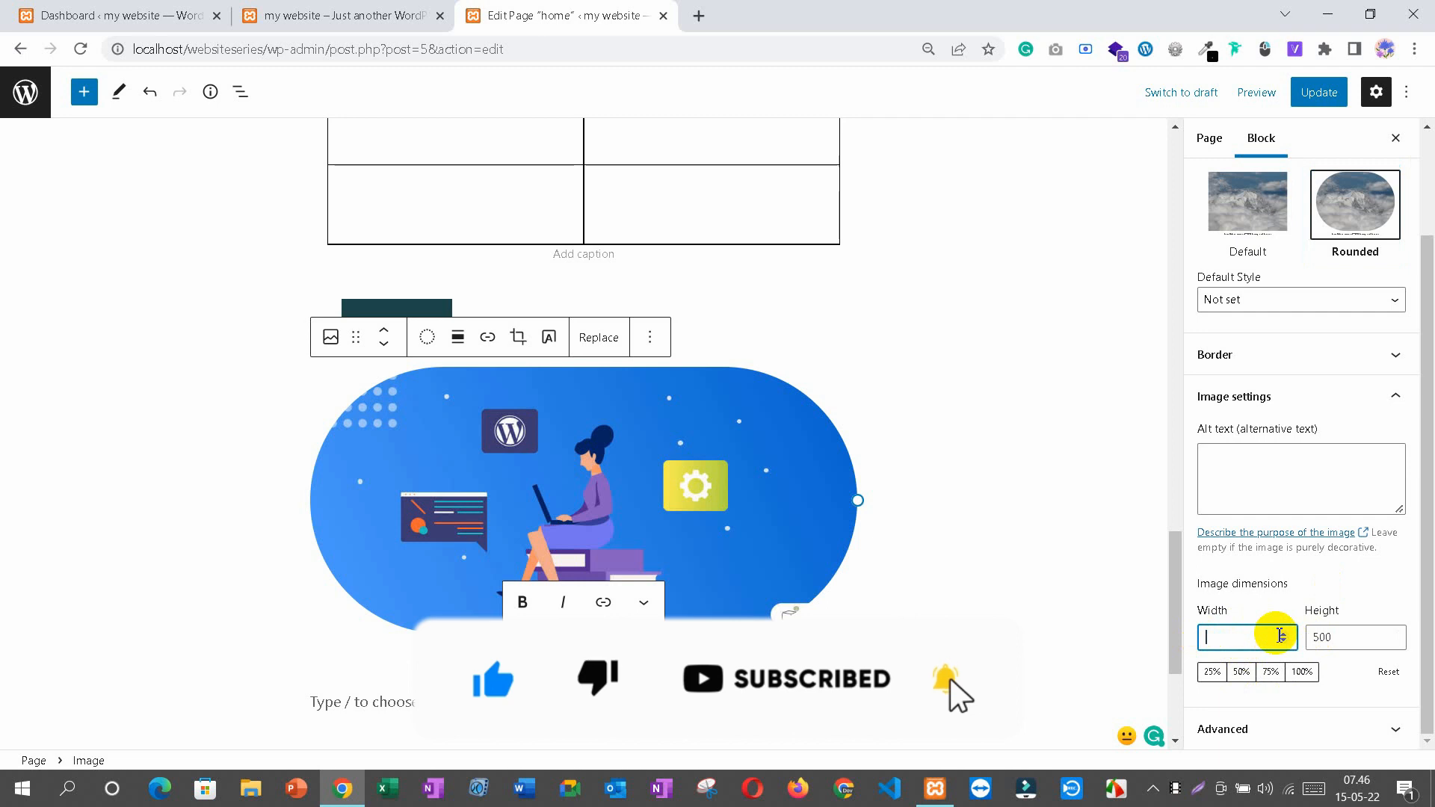
pyautogui.write('500')
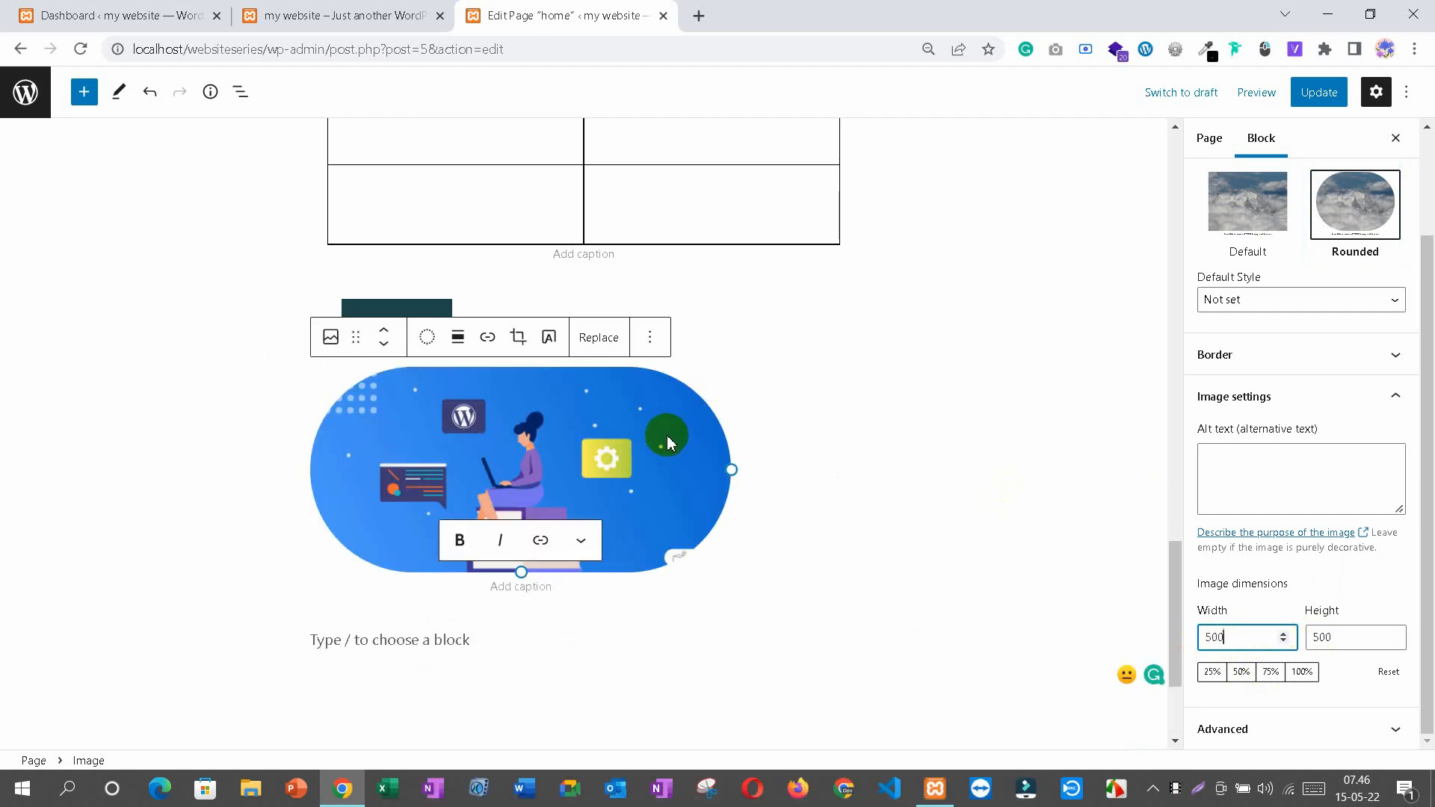
pyautogui.scroll(-3, 635, 471)
pyautogui.scroll(4, 593, 490)
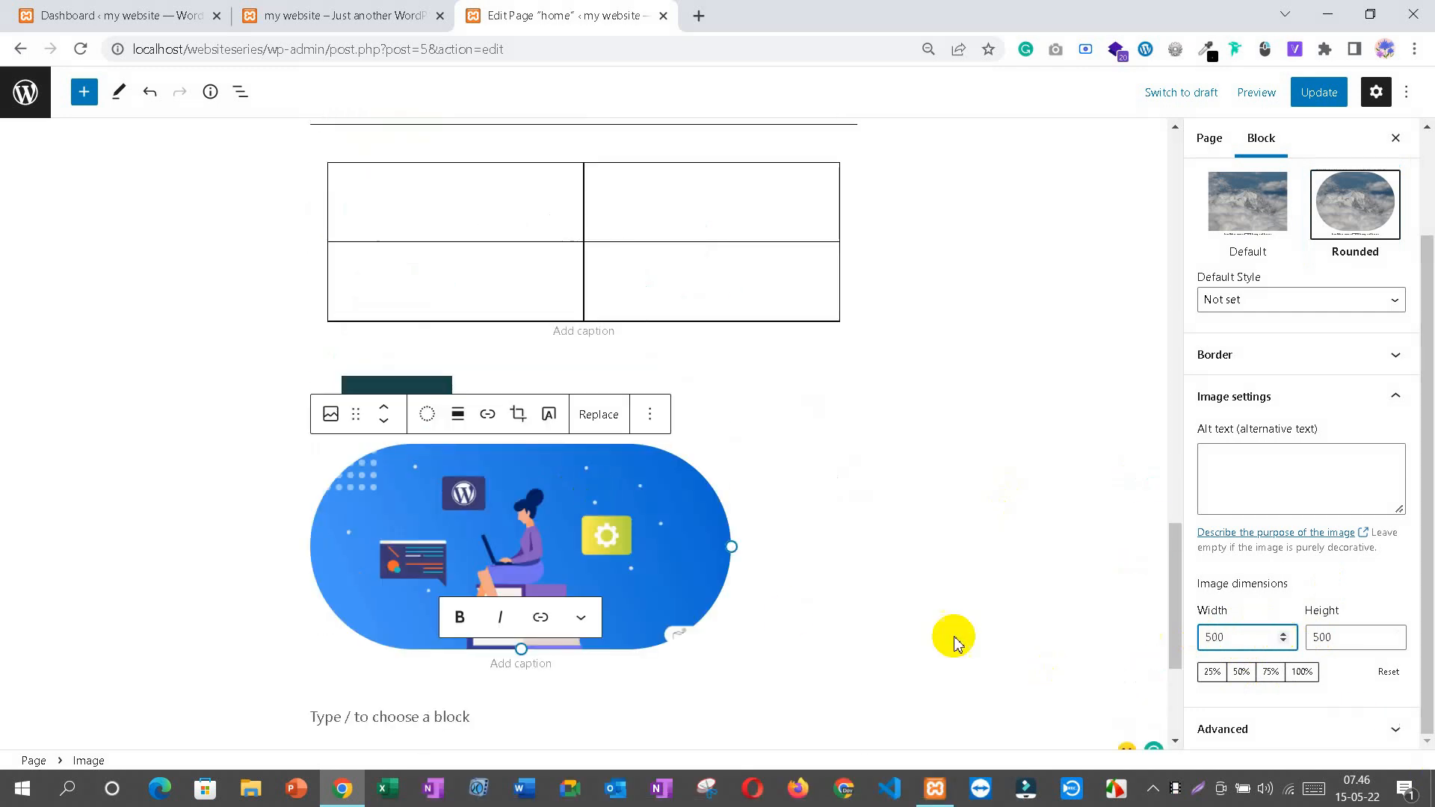
pyautogui.scroll(-3, 781, 617)
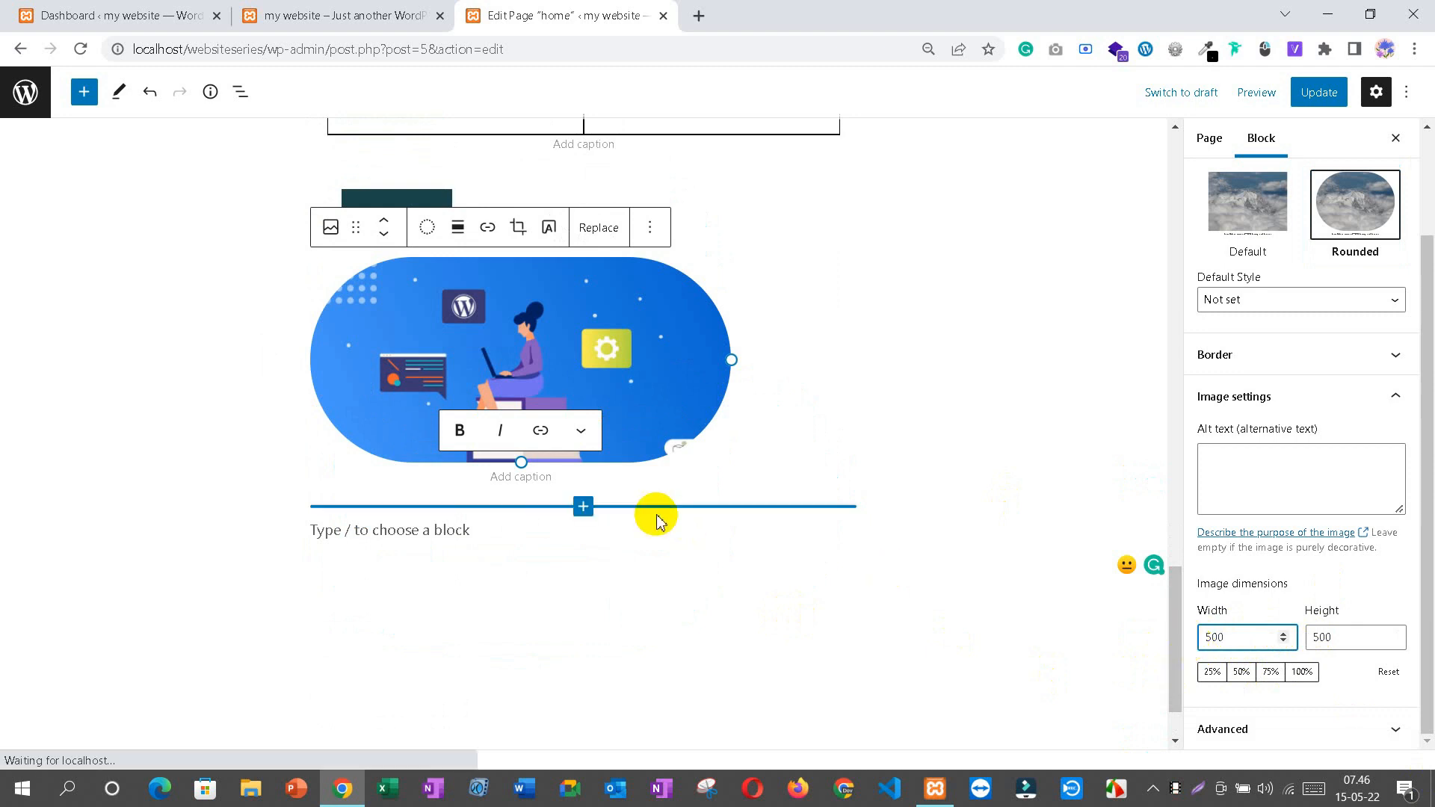
pyautogui.scroll(1, 656, 521)
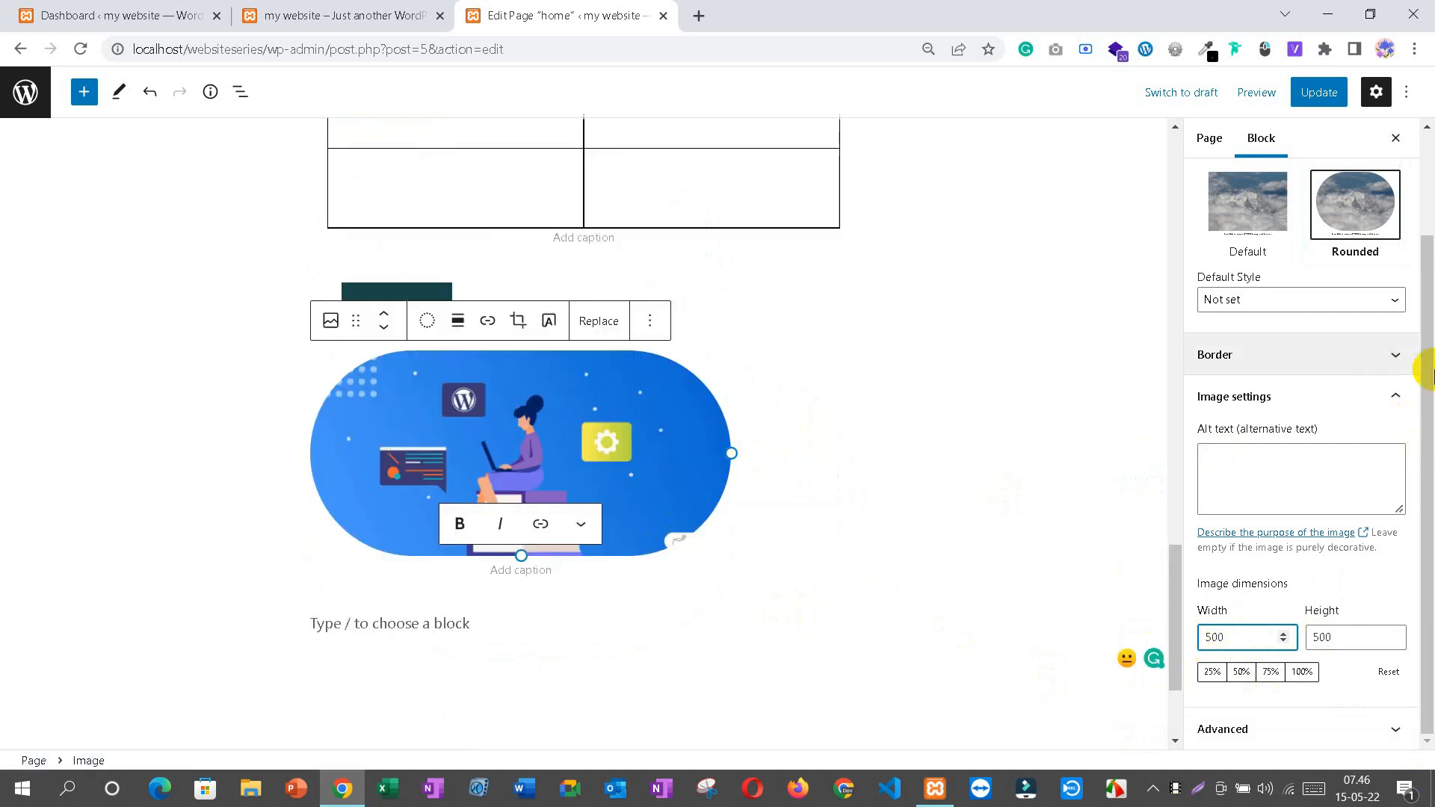
pyautogui.scroll(1, 754, 495)
pyautogui.scroll(-1, 755, 500)
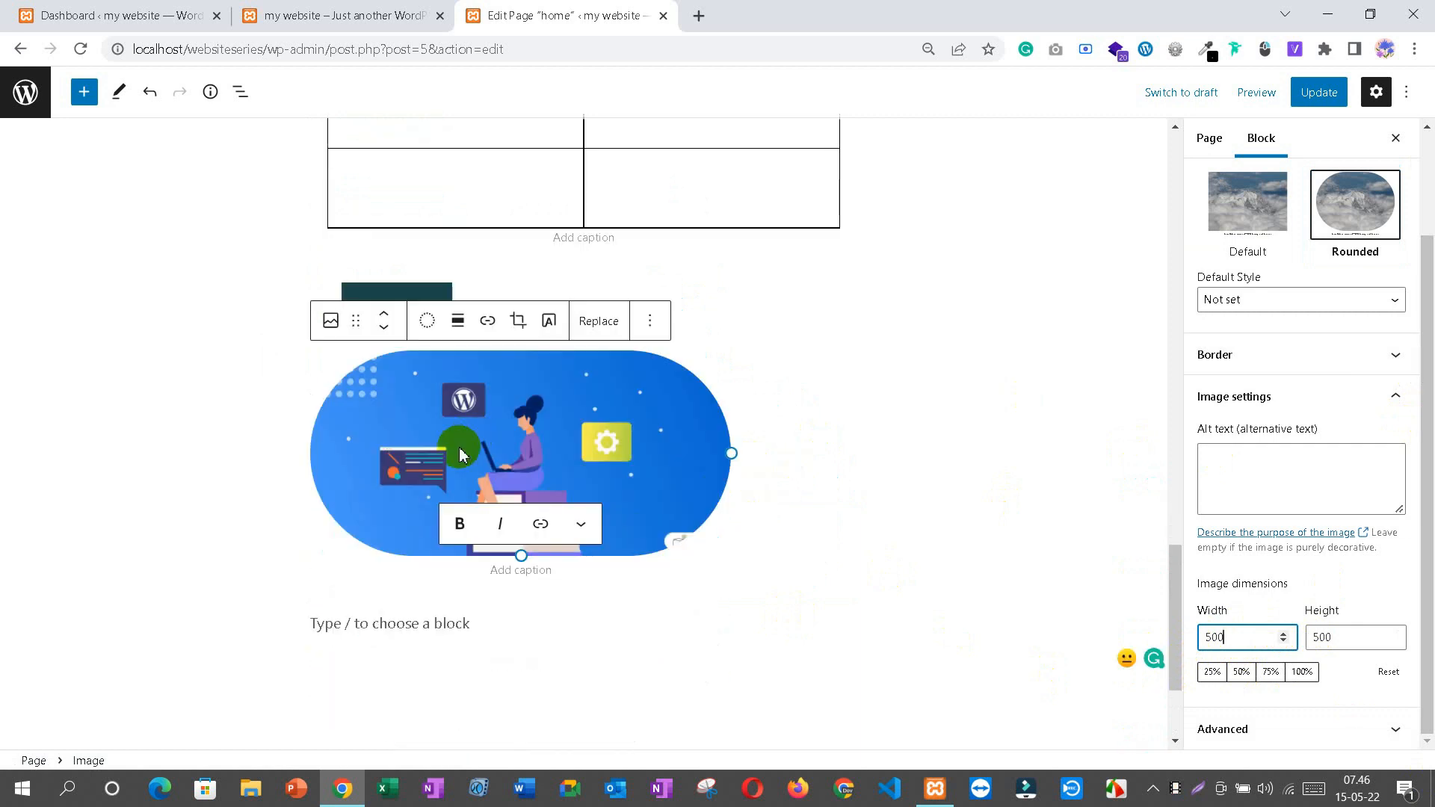
# Step: Insert a Gallery block below the rounded image
pyautogui.click(88, 101)
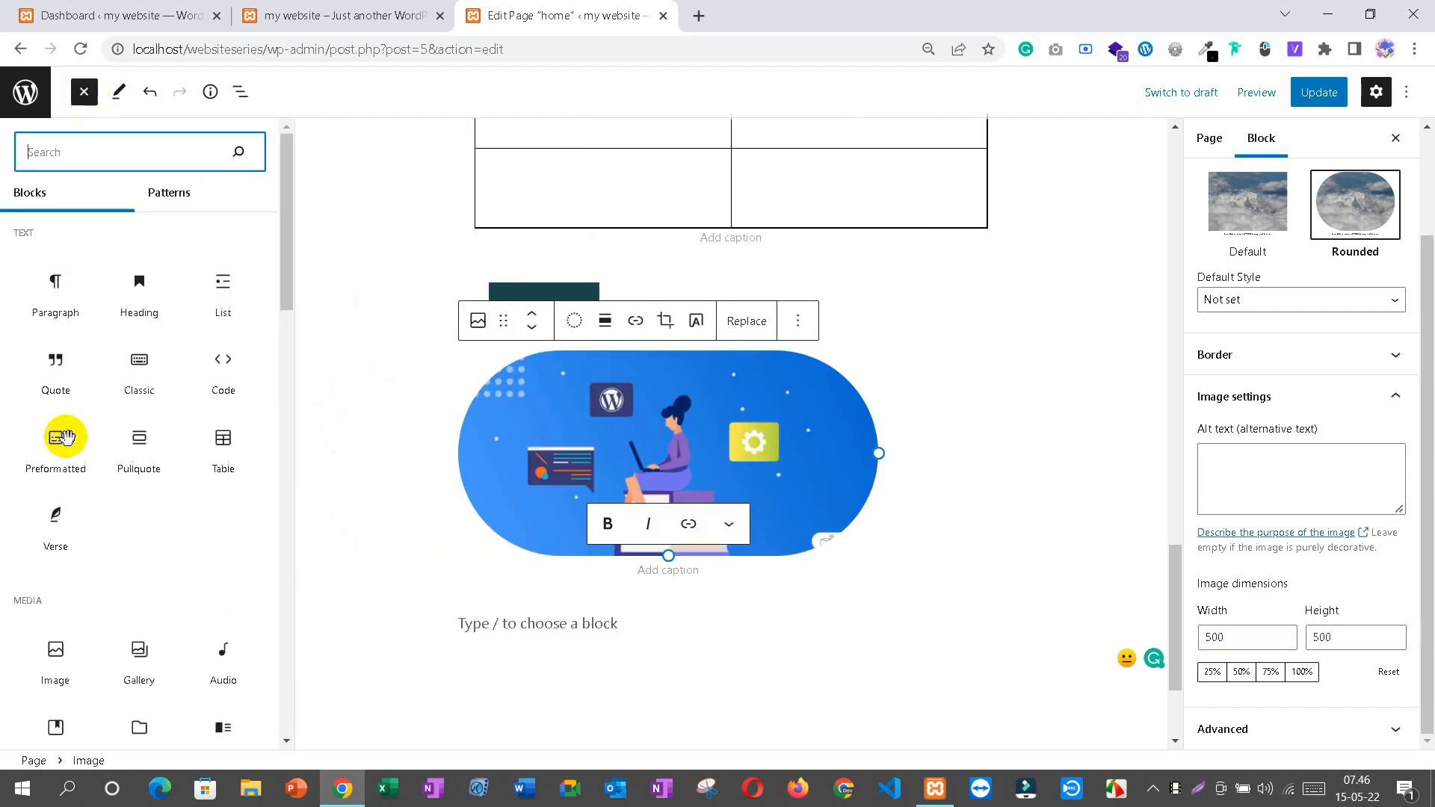
pyautogui.scroll(-3, 56, 524)
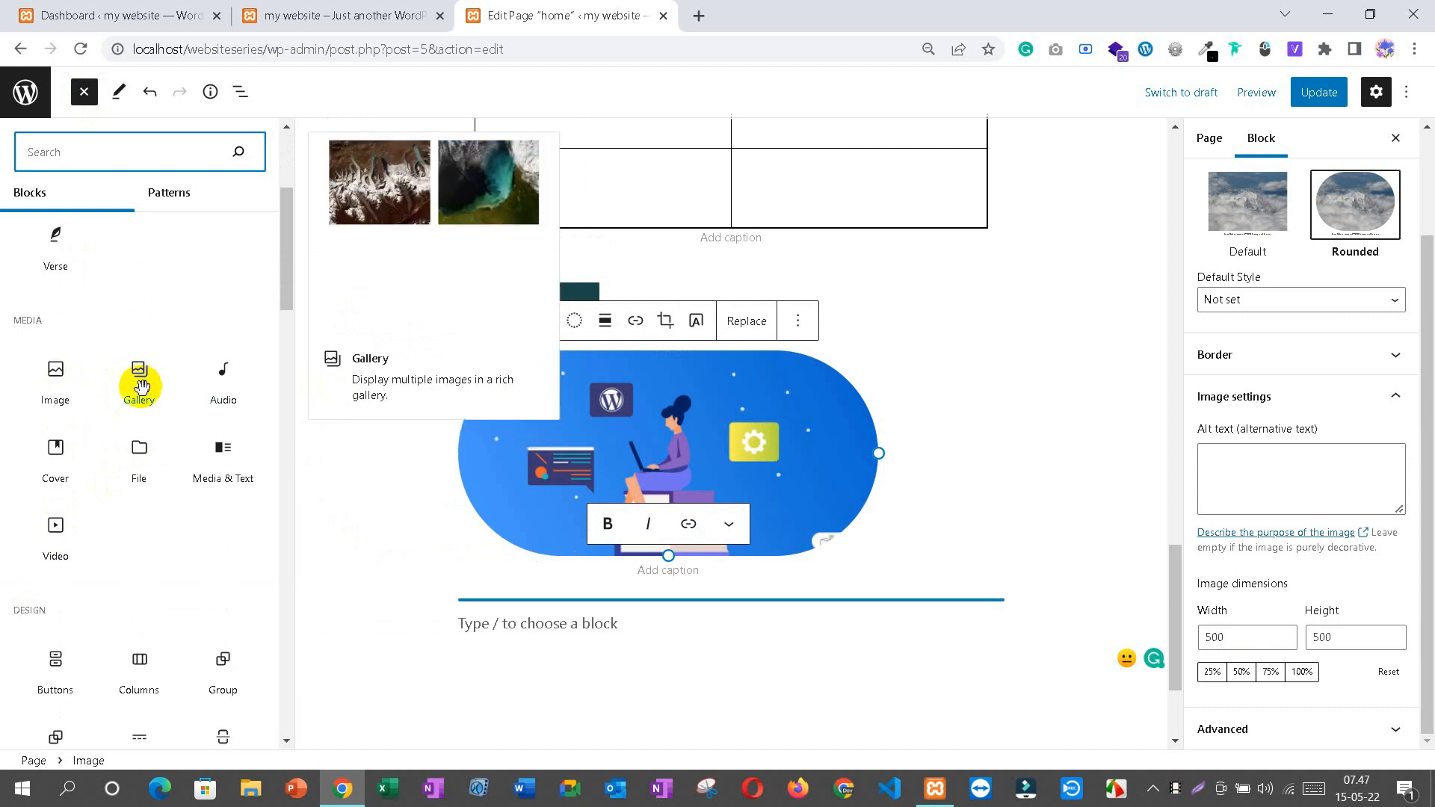
pyautogui.moveTo(138, 371); pyautogui.dragTo(643, 626)
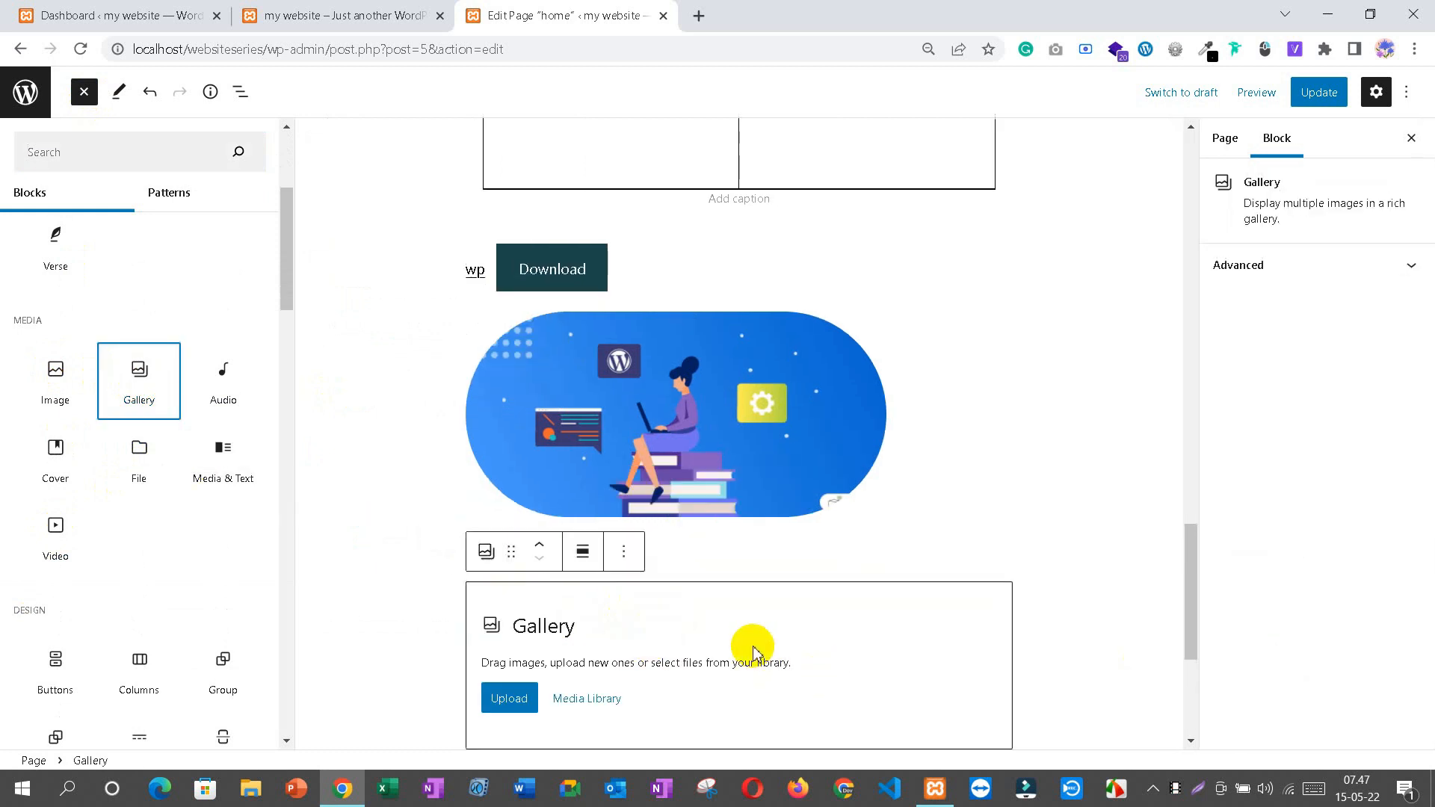
# Step: Upload best-free-wordpress-themes-1-1, WordPress_learning_rectangle_1_Illustrative_Banner_Blog and laptop-g81b70b3c7_1280 from Downloads into the Gallery block
pyautogui.scroll(-3, 748, 650)
pyautogui.click(505, 523)
pyautogui.click(351, 502)
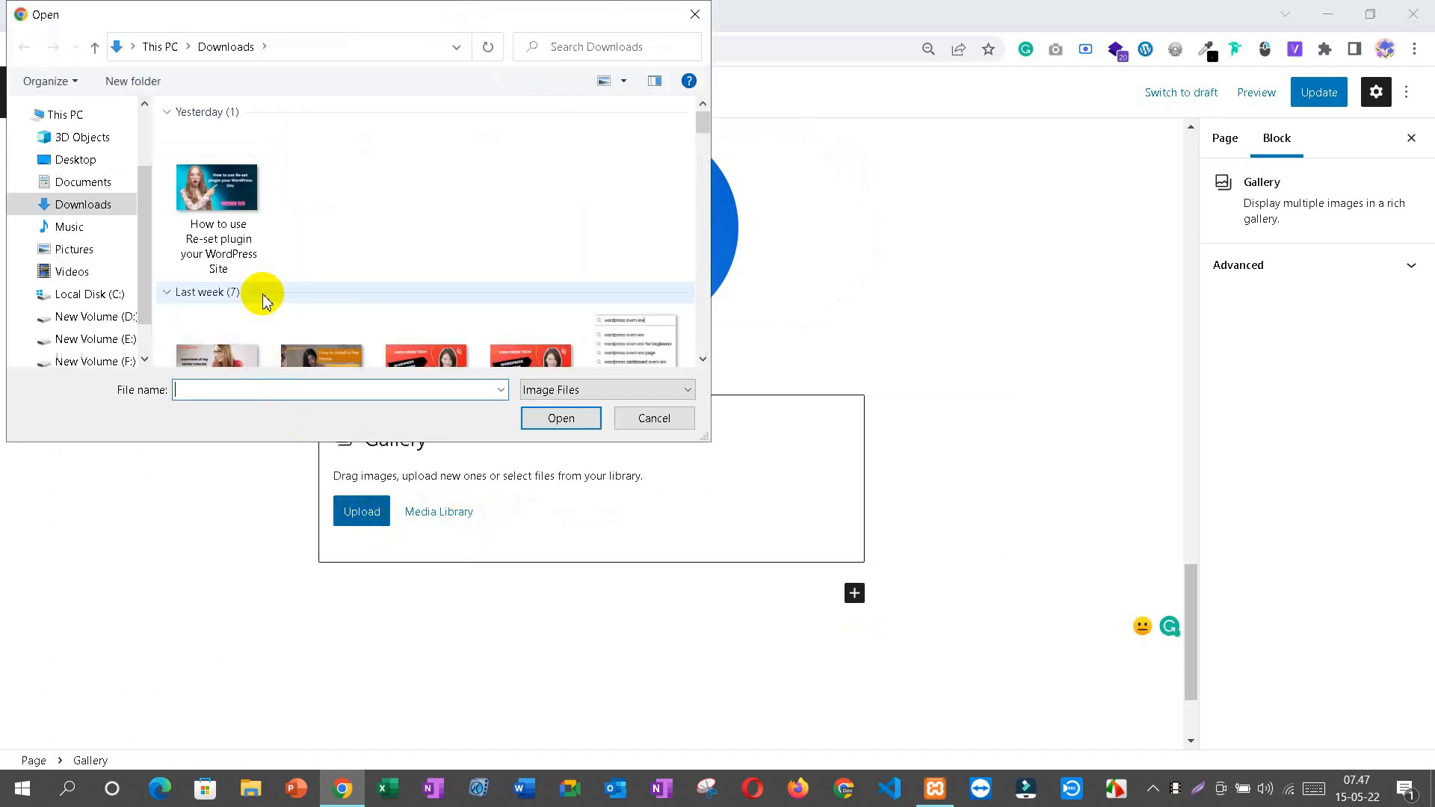
pyautogui.scroll(-6, 262, 294)
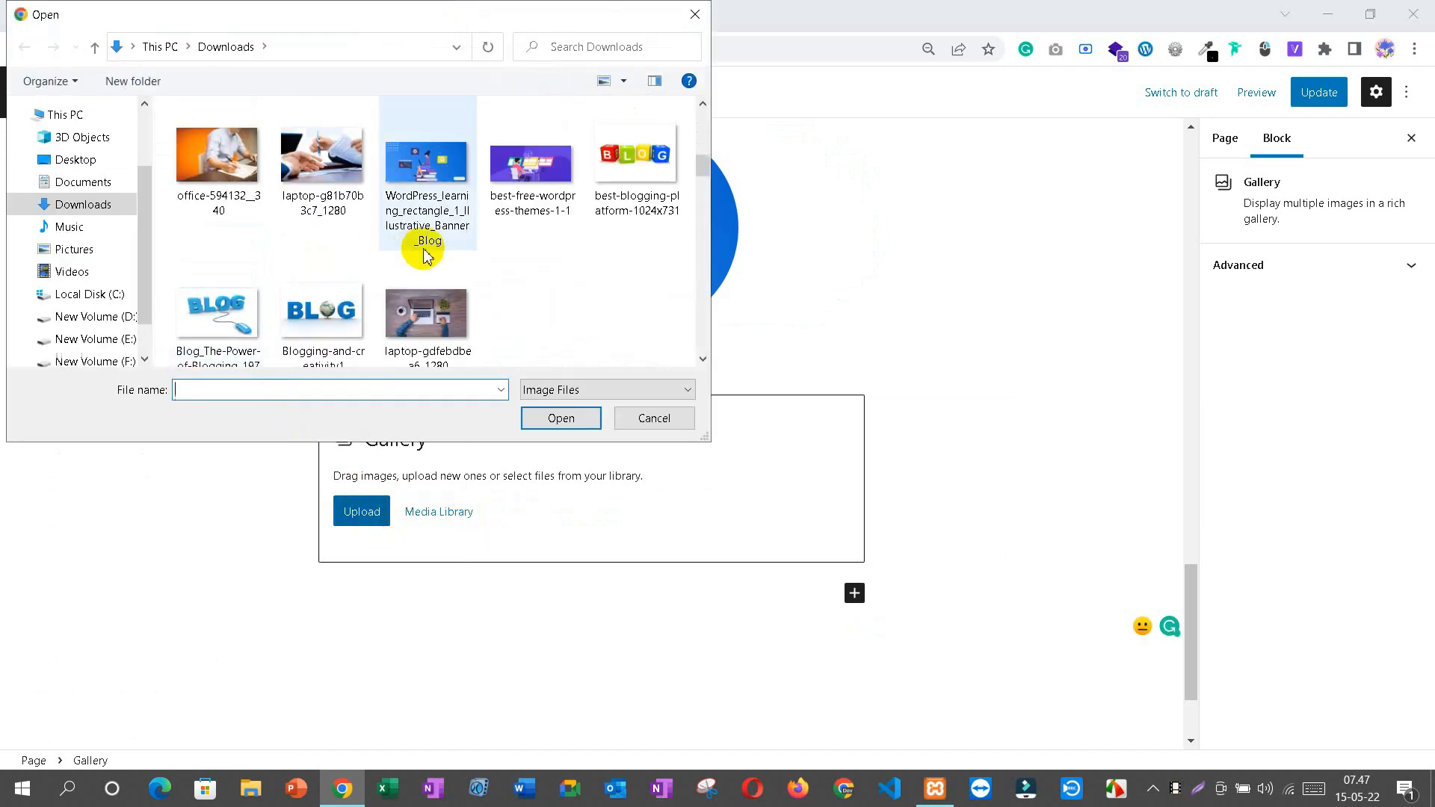
pyautogui.click(535, 185)
pyautogui.keyDown('ctrl'); pyautogui.click(404, 173); pyautogui.keyUp('ctrl')
pyautogui.keyDown('ctrl'); pyautogui.click(326, 169); pyautogui.keyUp('ctrl')
pyautogui.click(553, 417)
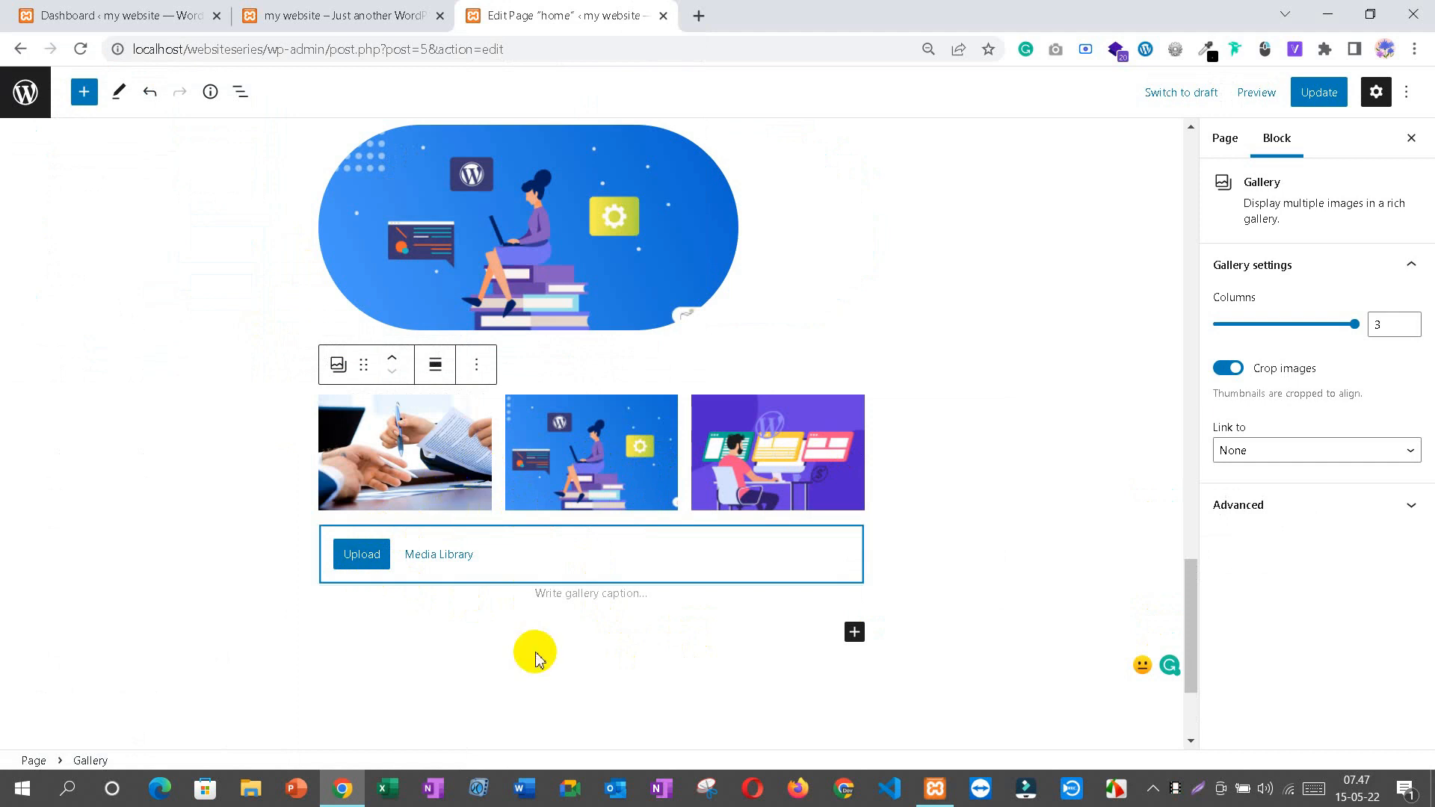
# Step: Insert an Audio block below the three-image gallery
pyautogui.scroll(1, 535, 657)
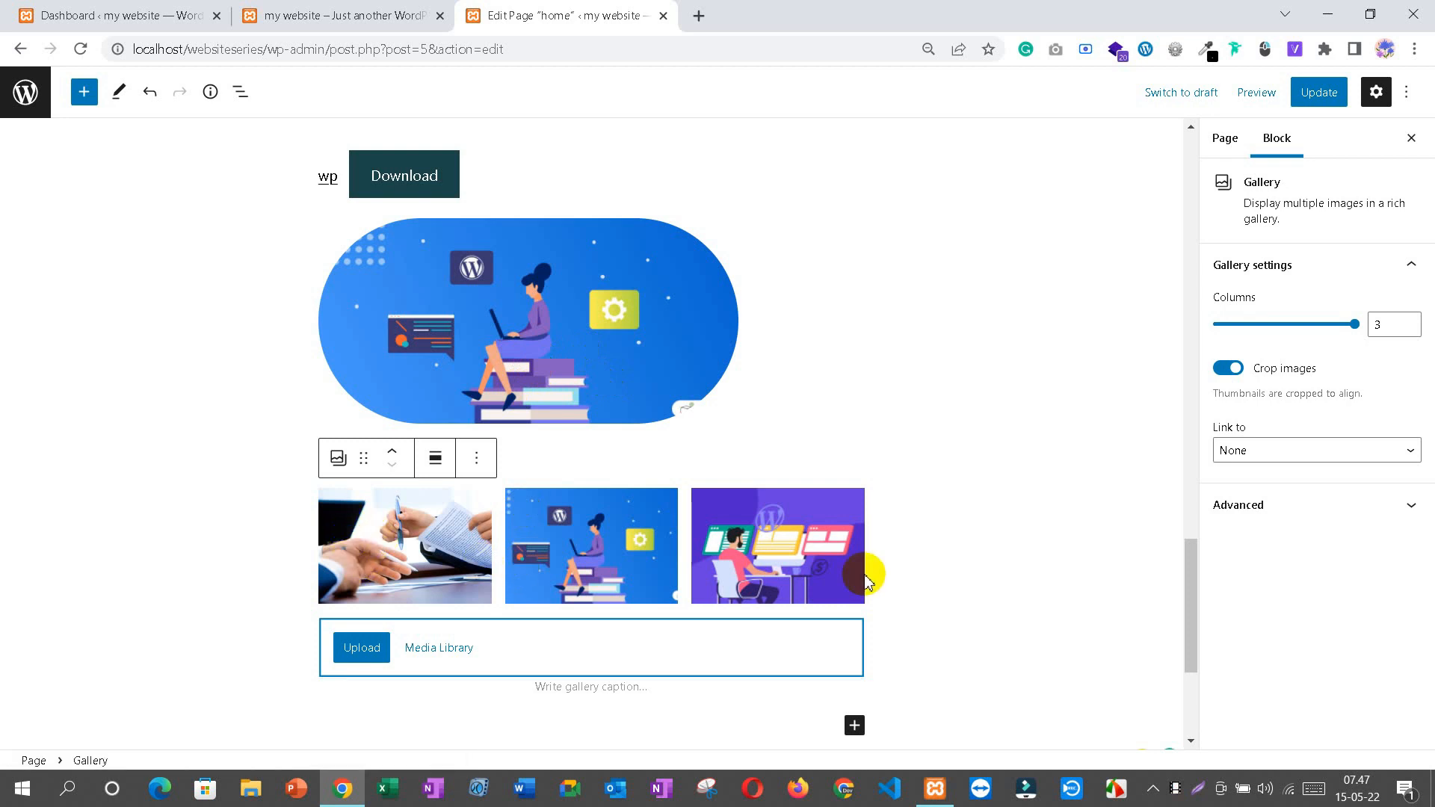
pyautogui.click(82, 90)
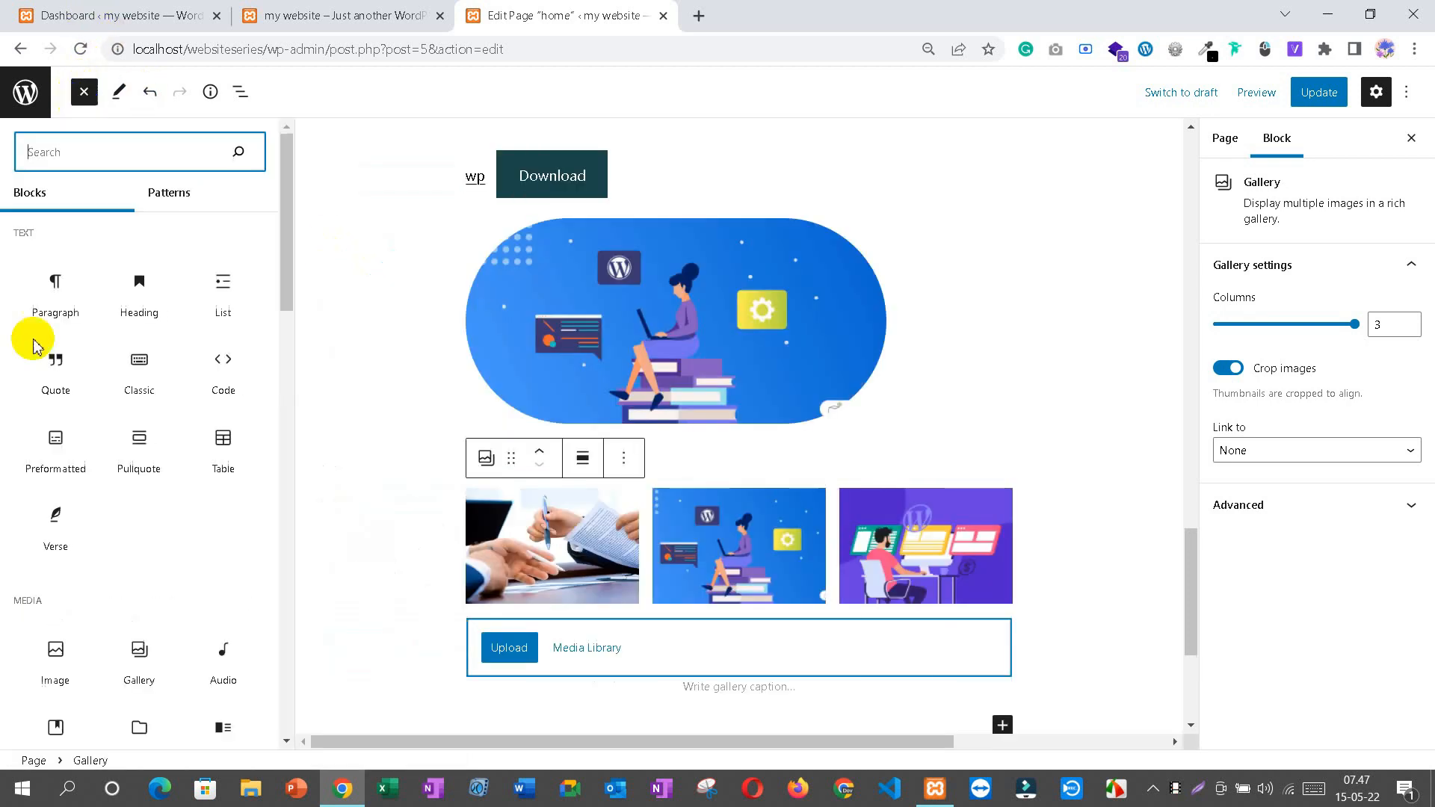
pyautogui.scroll(-2, 44, 407)
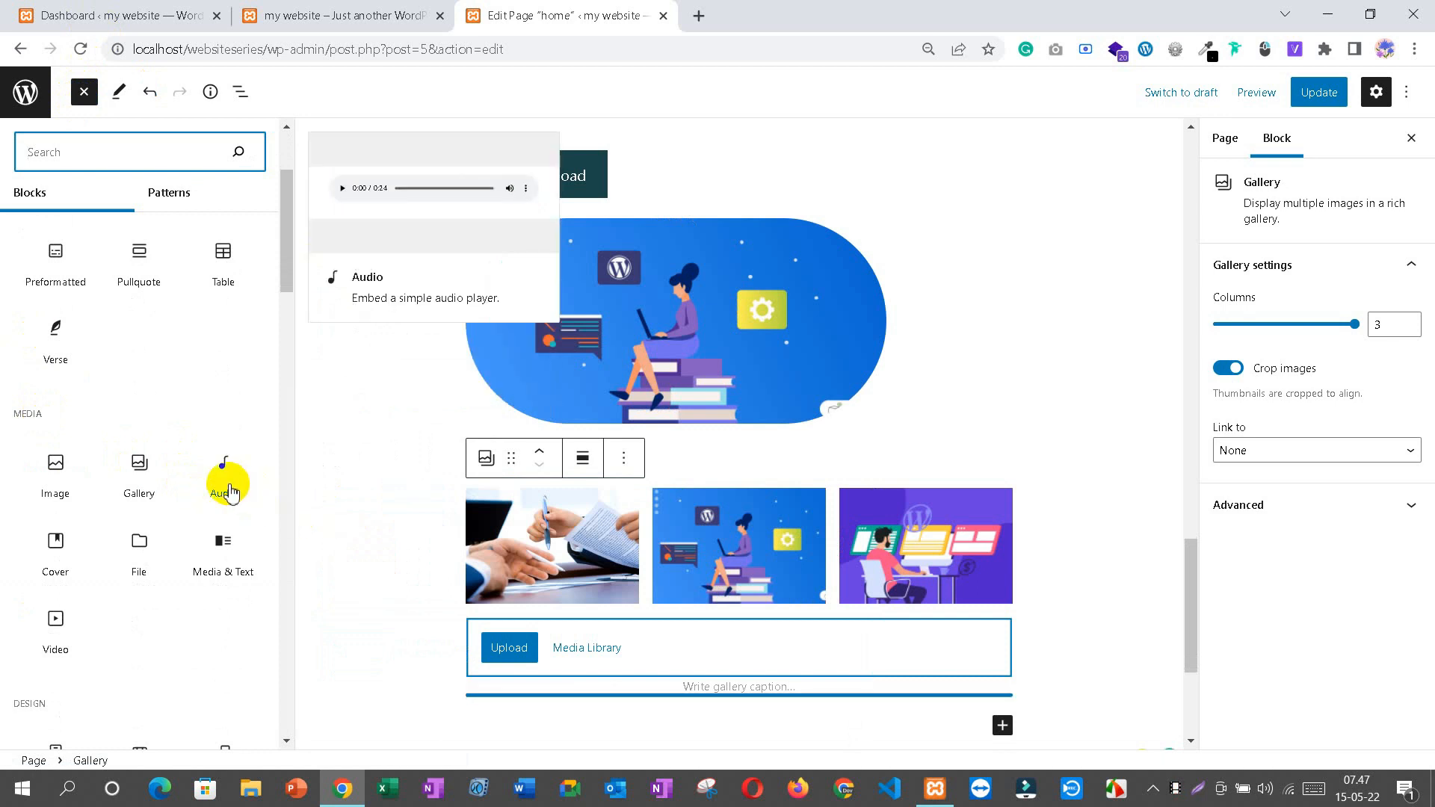
pyautogui.moveTo(217, 479); pyautogui.dragTo(639, 702)
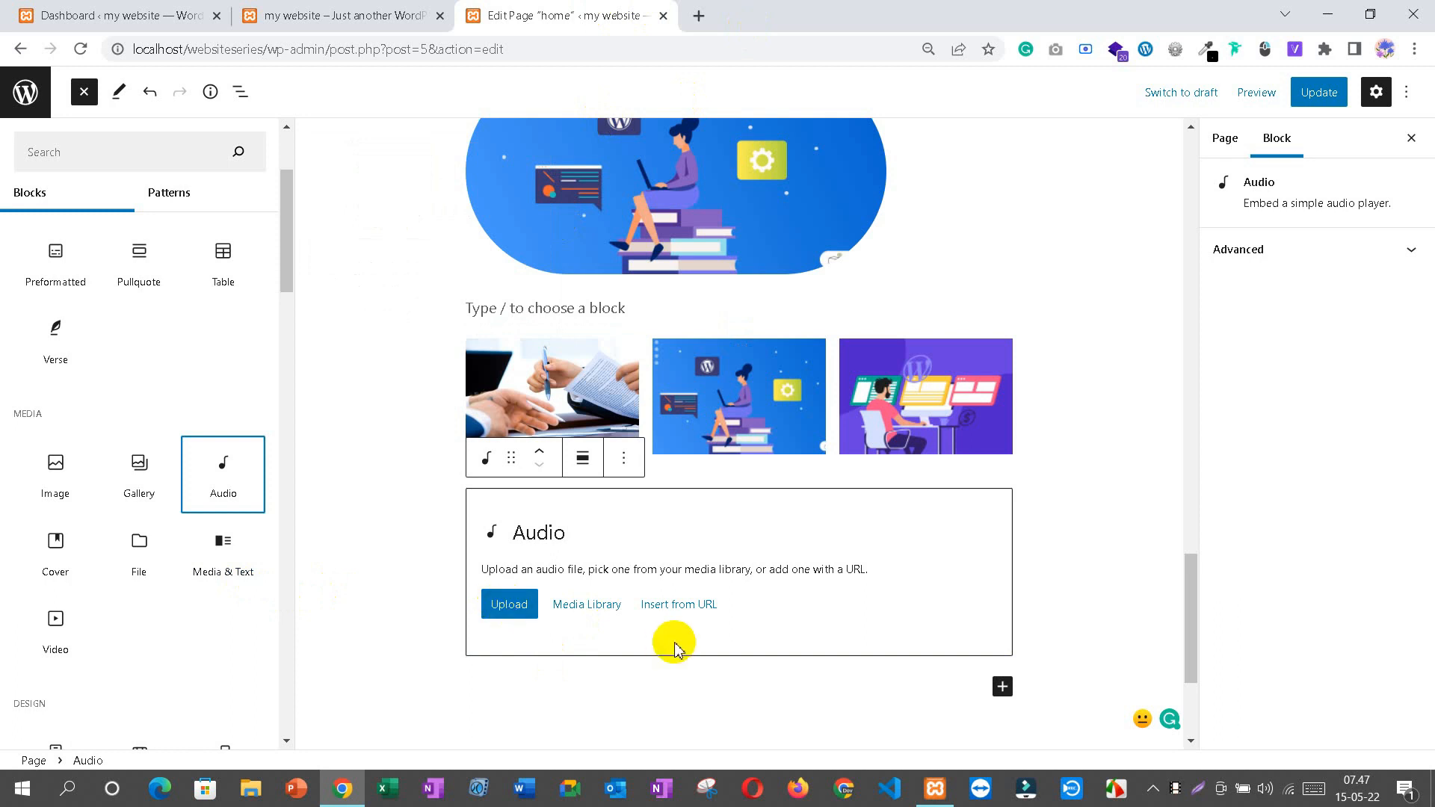
# Step: Look for an audio file to upload in the Downloads and Music folders, and dismiss the file picker
pyautogui.scroll(-3, 670, 644)
pyautogui.scroll(4, 669, 643)
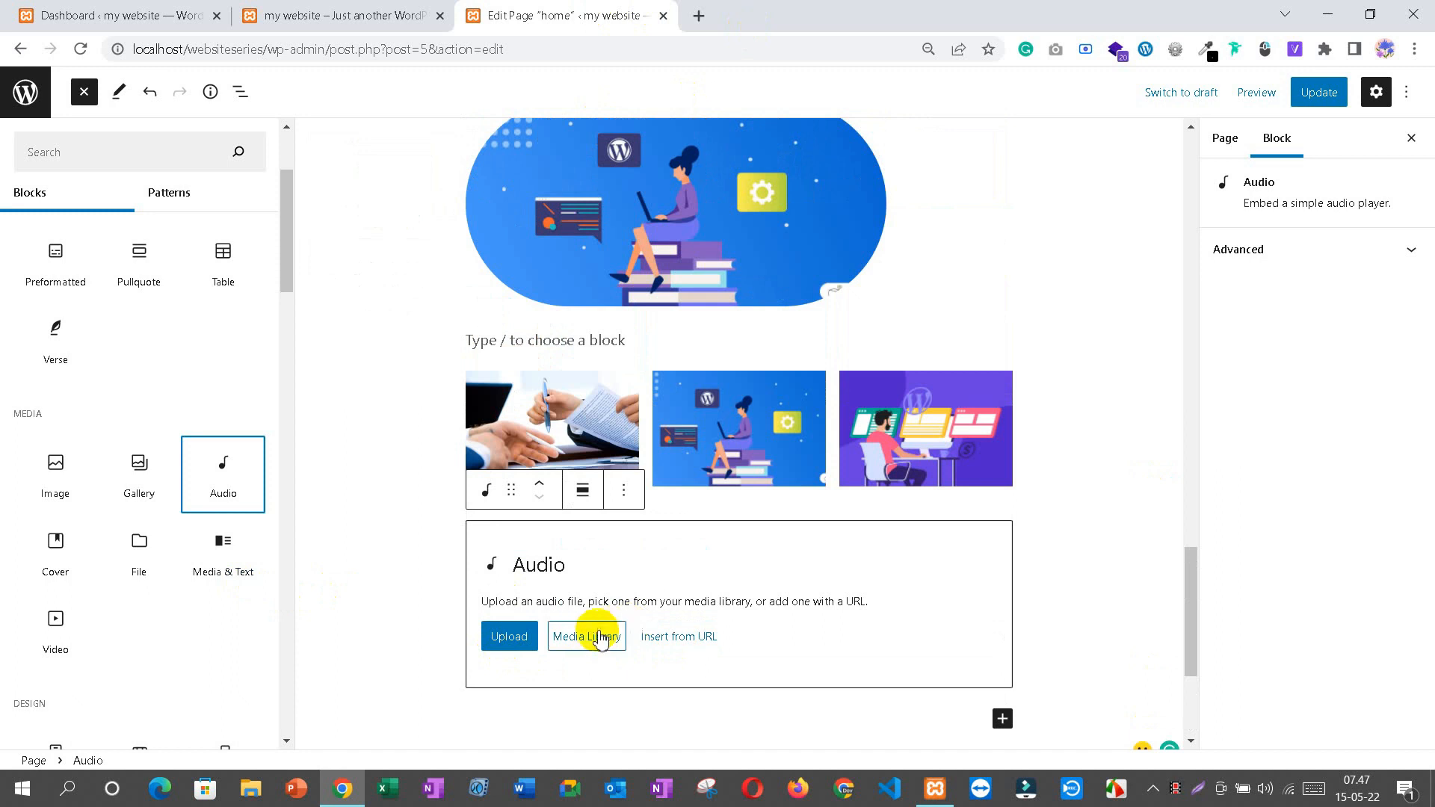
pyautogui.click(516, 640)
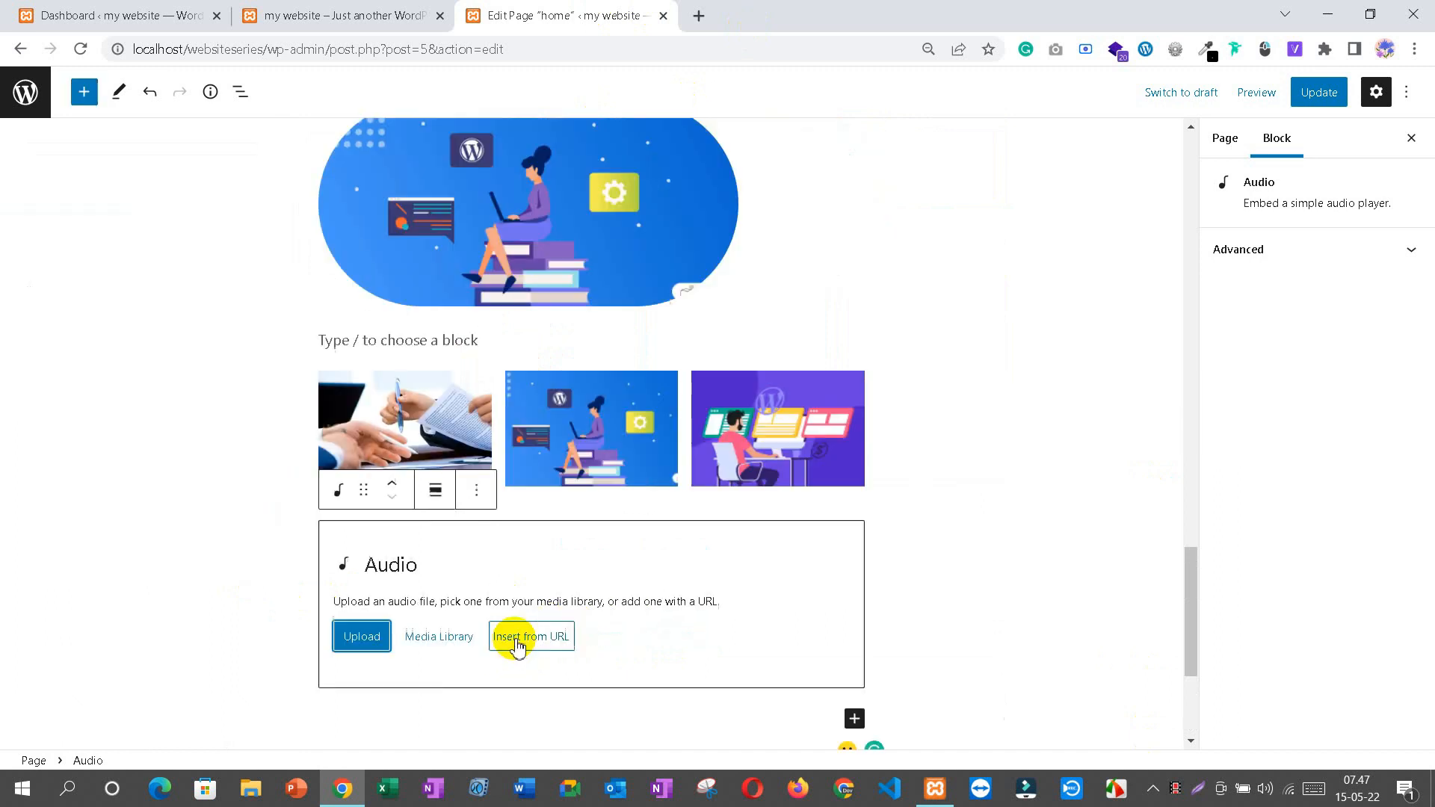
pyautogui.click(343, 640)
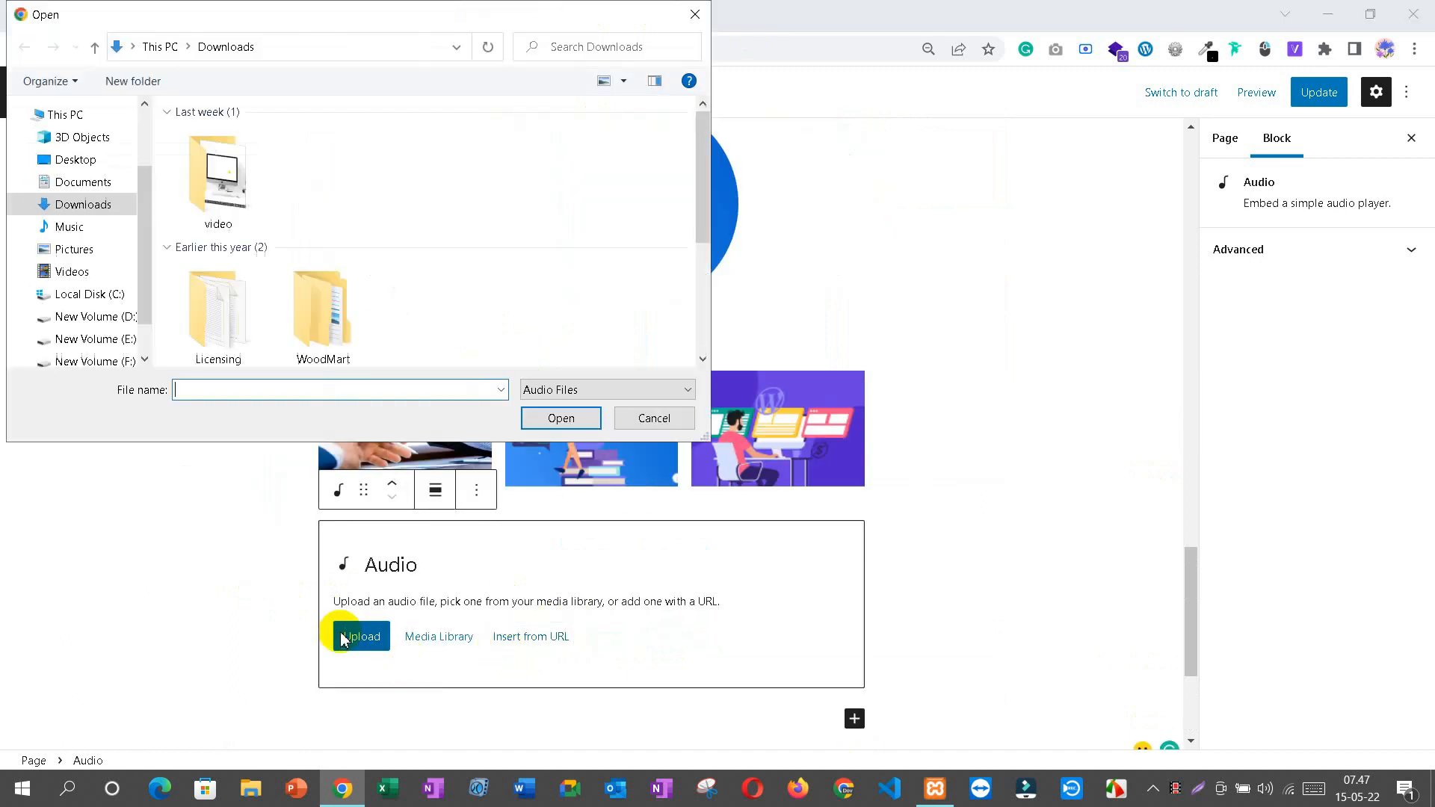
pyautogui.scroll(-1, 449, 279)
pyautogui.scroll(1, 448, 279)
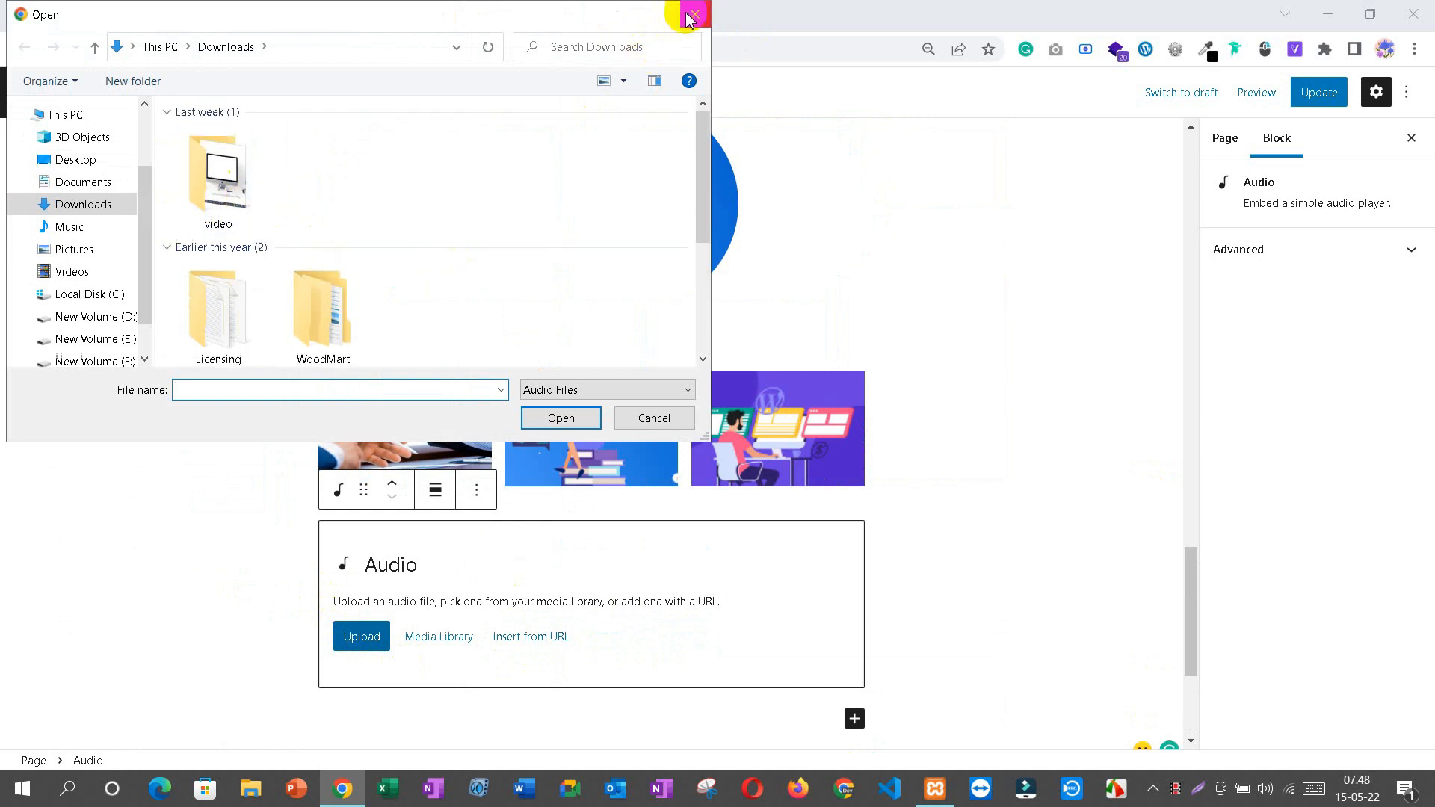
pyautogui.click(80, 232)
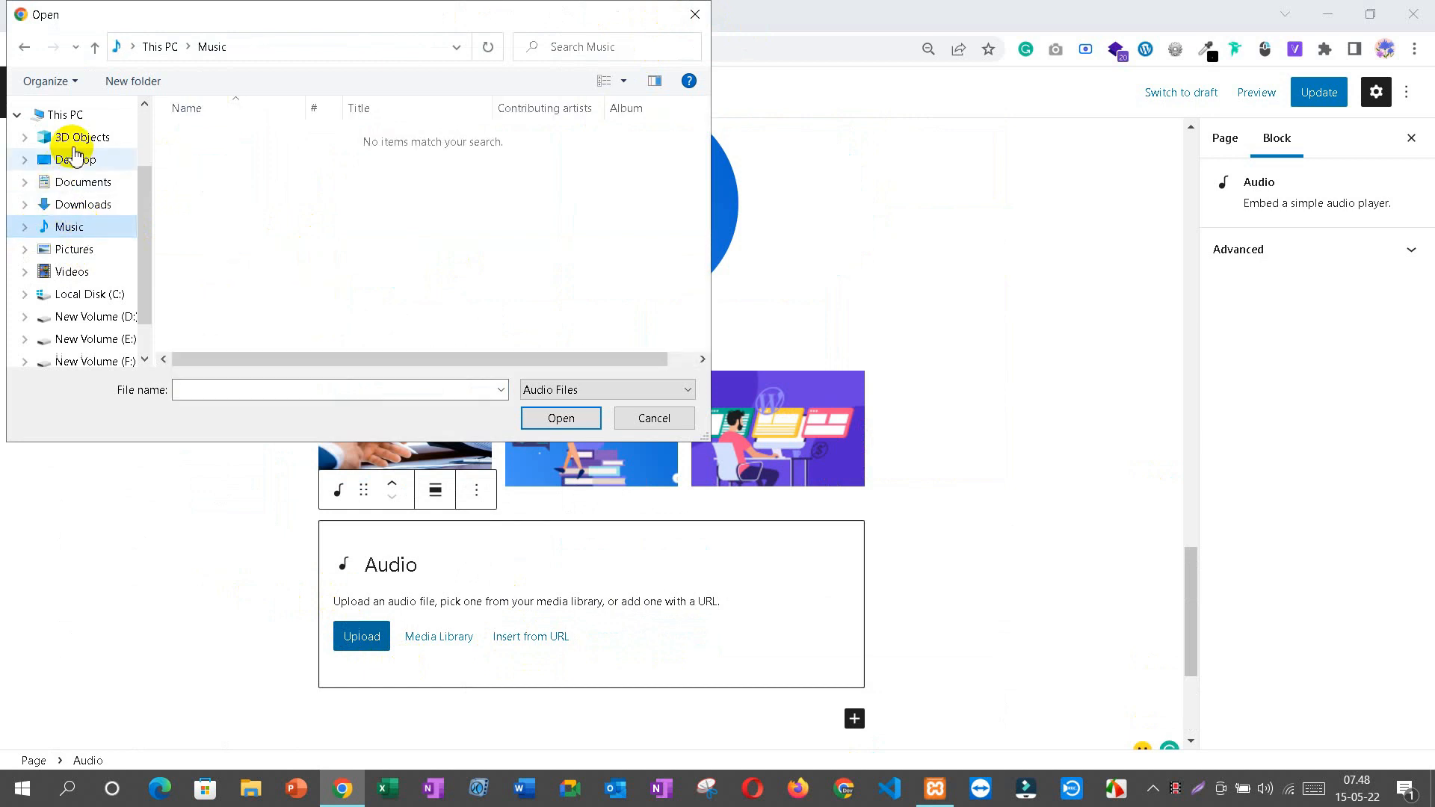
pyautogui.click(697, 14)
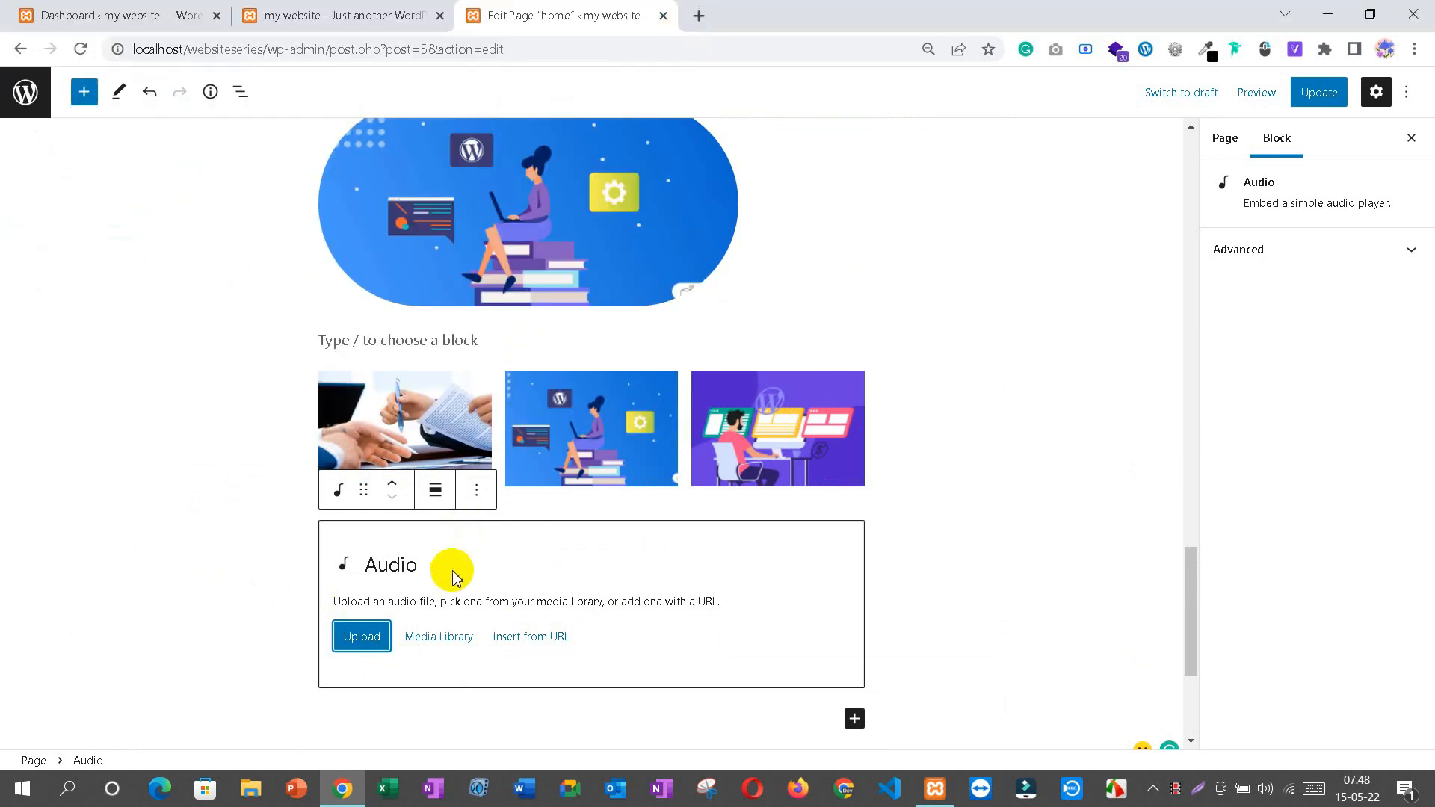
# Step: Insert a Cover block below the Audio block
pyautogui.click(87, 92)
pyautogui.scroll(-5, 160, 577)
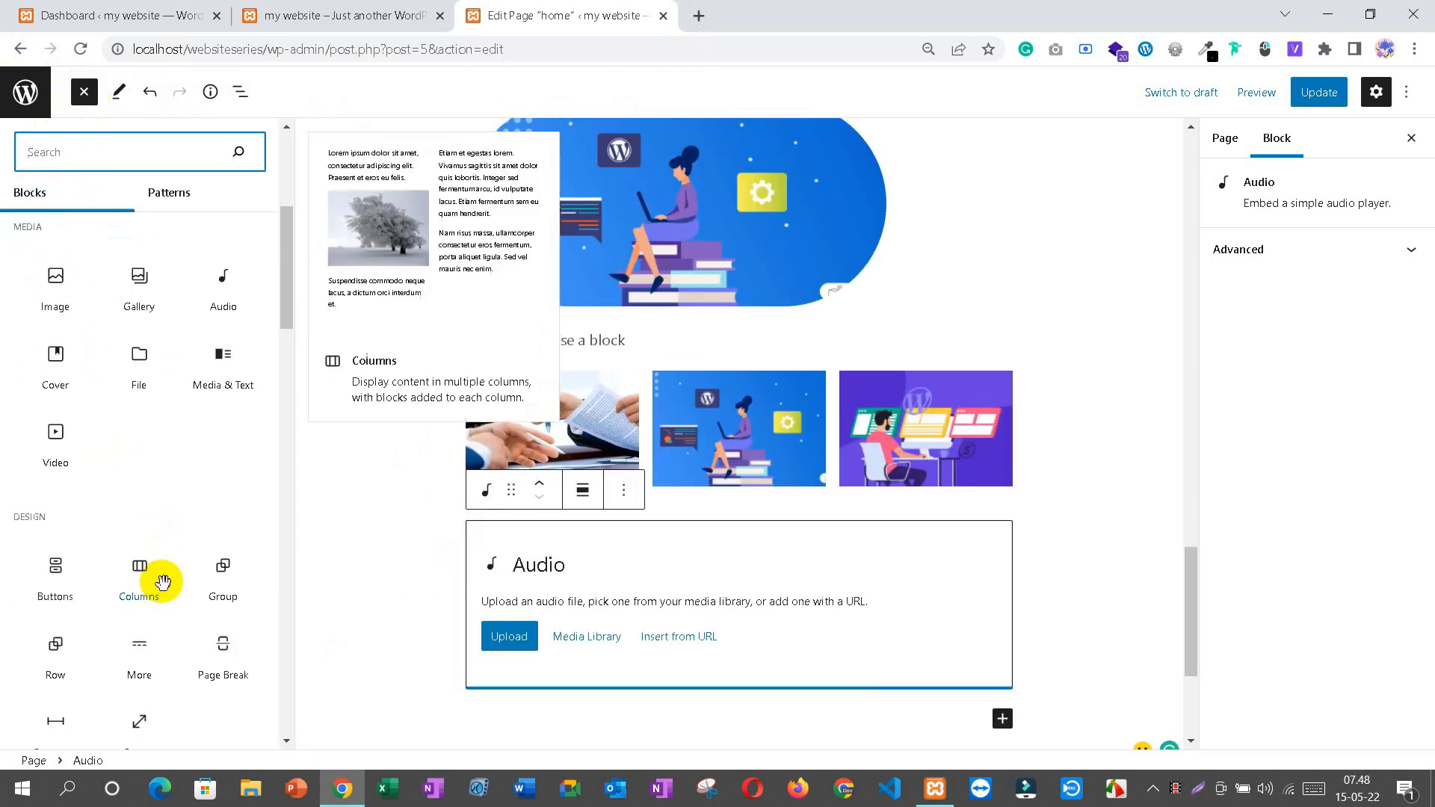
pyautogui.moveTo(56, 361); pyautogui.dragTo(557, 684)
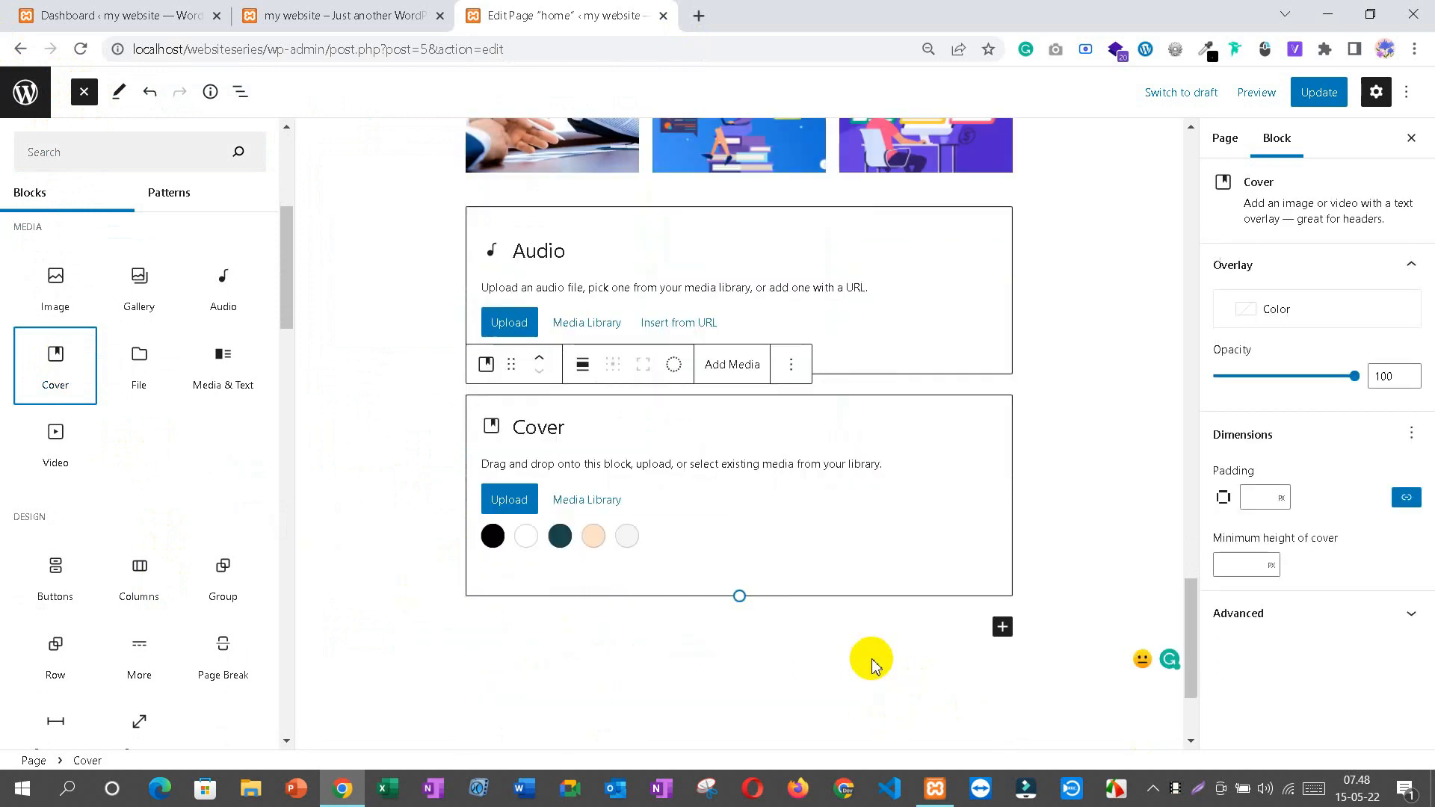
# Step: Upload student-g589800879_1280 from Downloads as the Cover block's background image
pyautogui.click(508, 499)
pyautogui.click(366, 500)
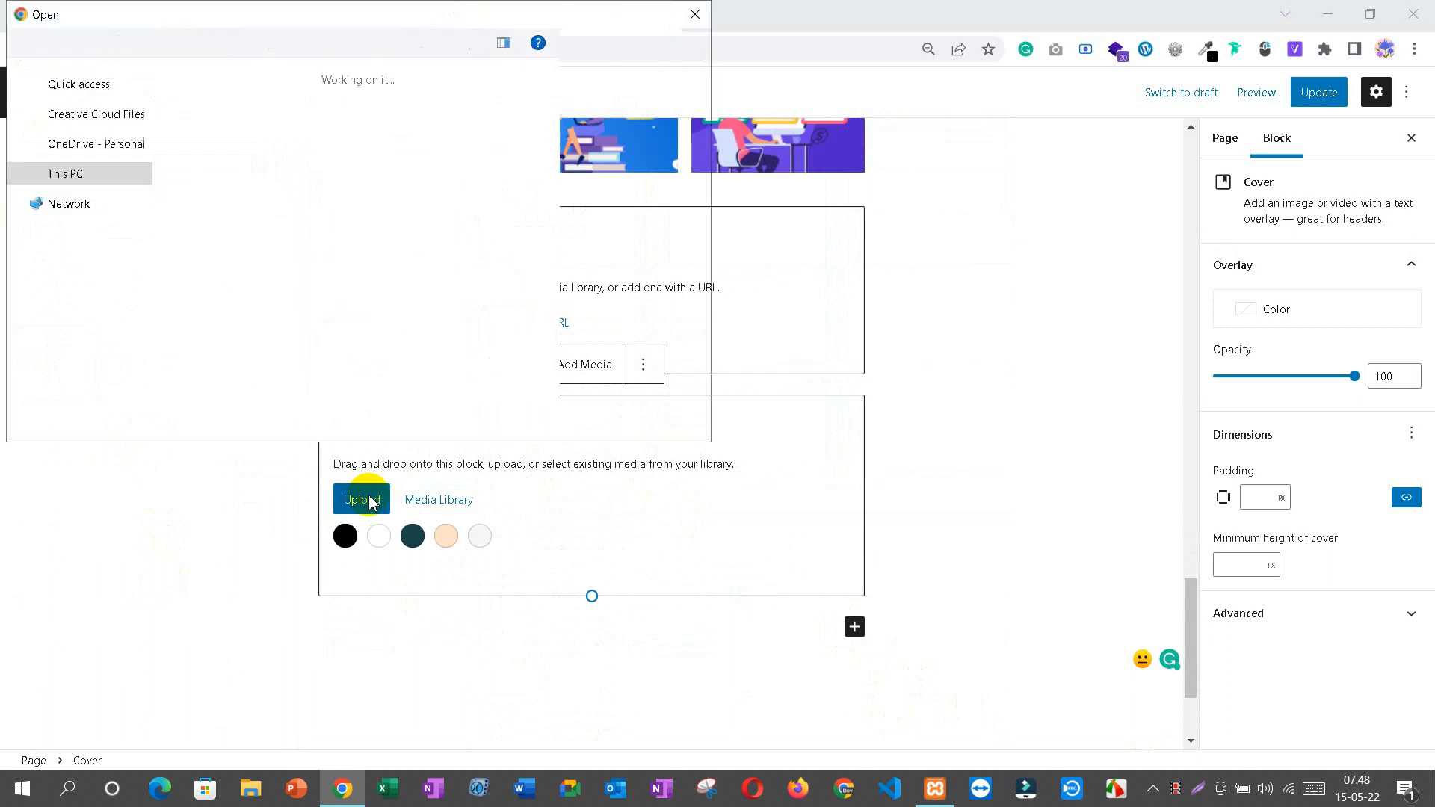
pyautogui.scroll(-3, 283, 301)
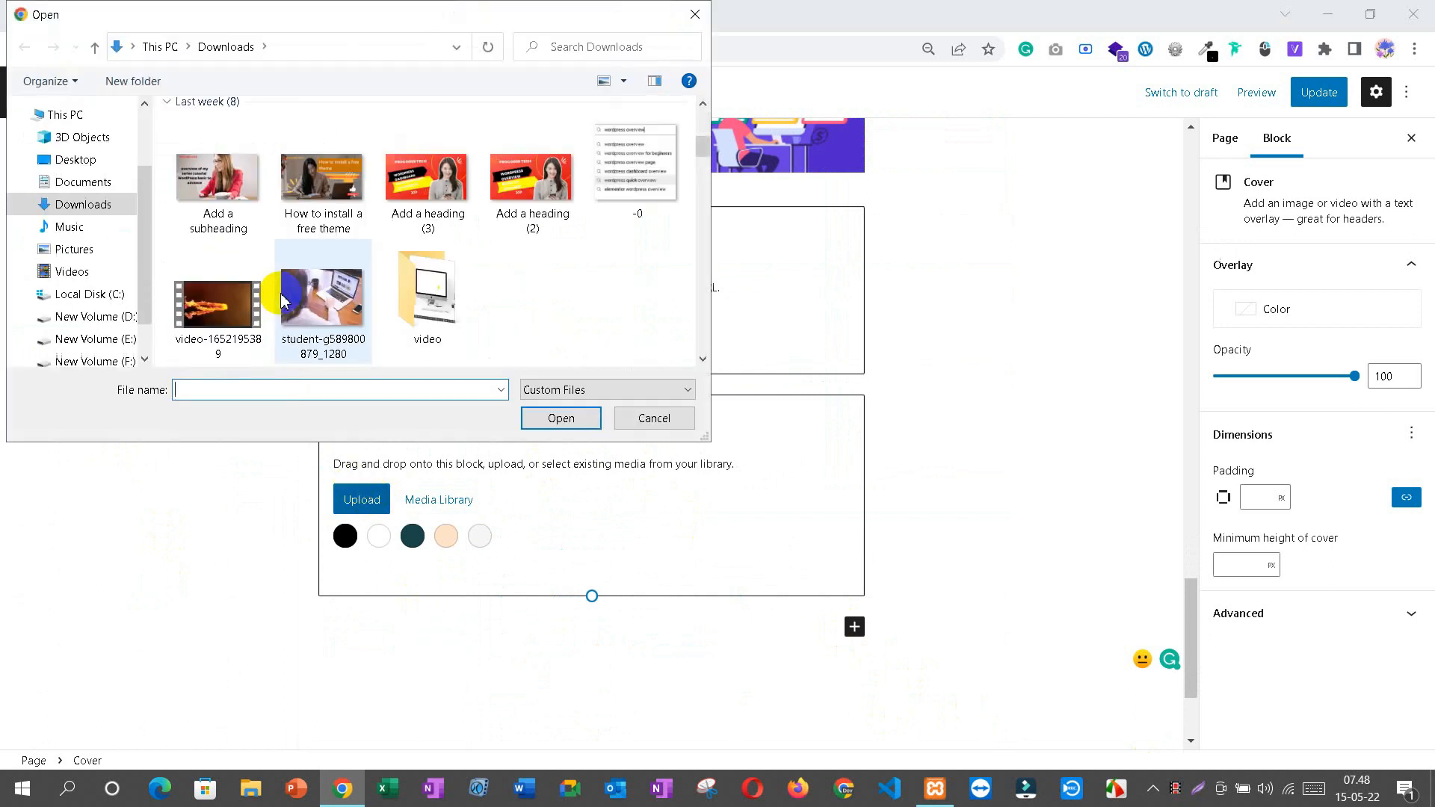
pyautogui.click(329, 299)
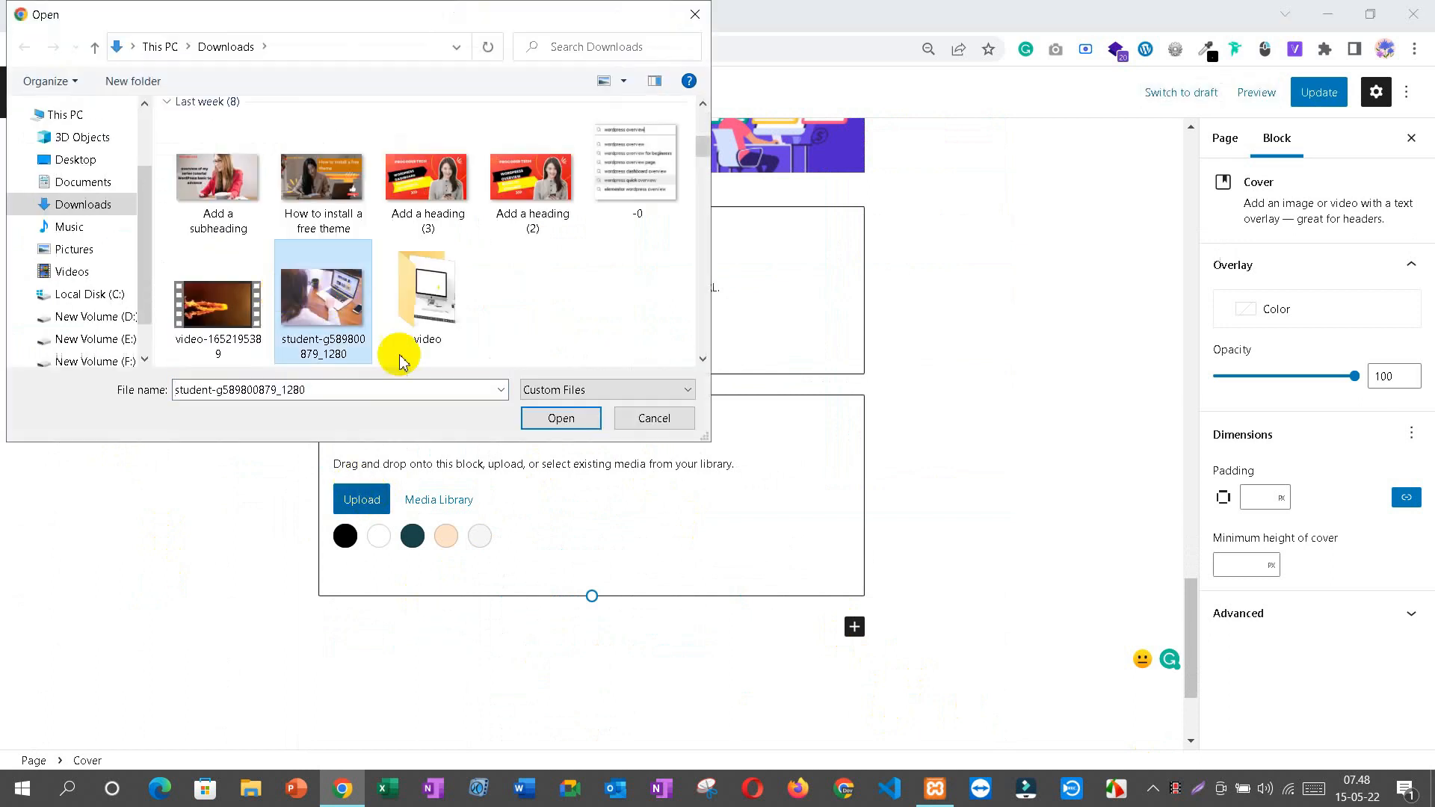
pyautogui.click(560, 418)
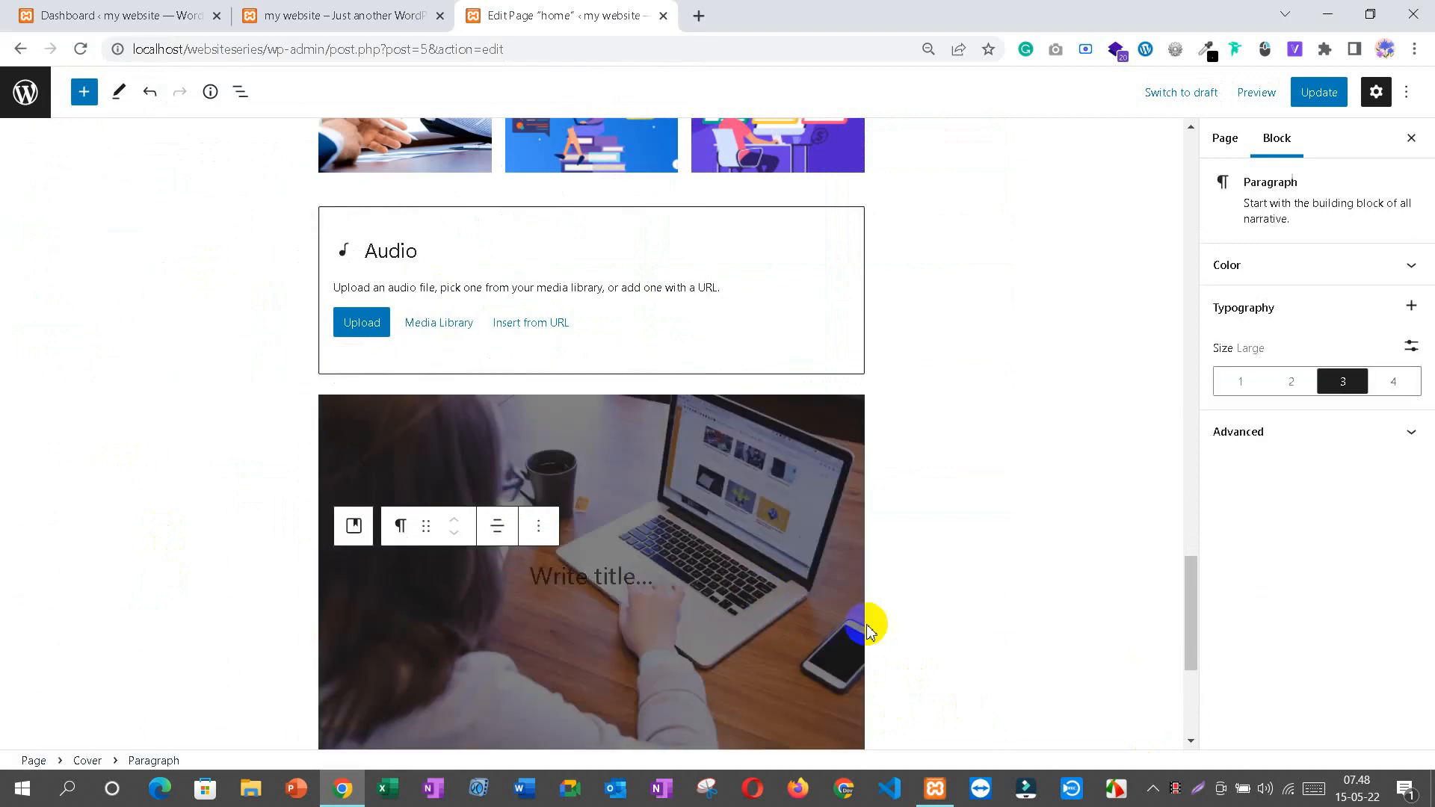
# Step: Enter "Wordpress website" as the title on the Cover block's image
pyautogui.scroll(-3, 829, 626)
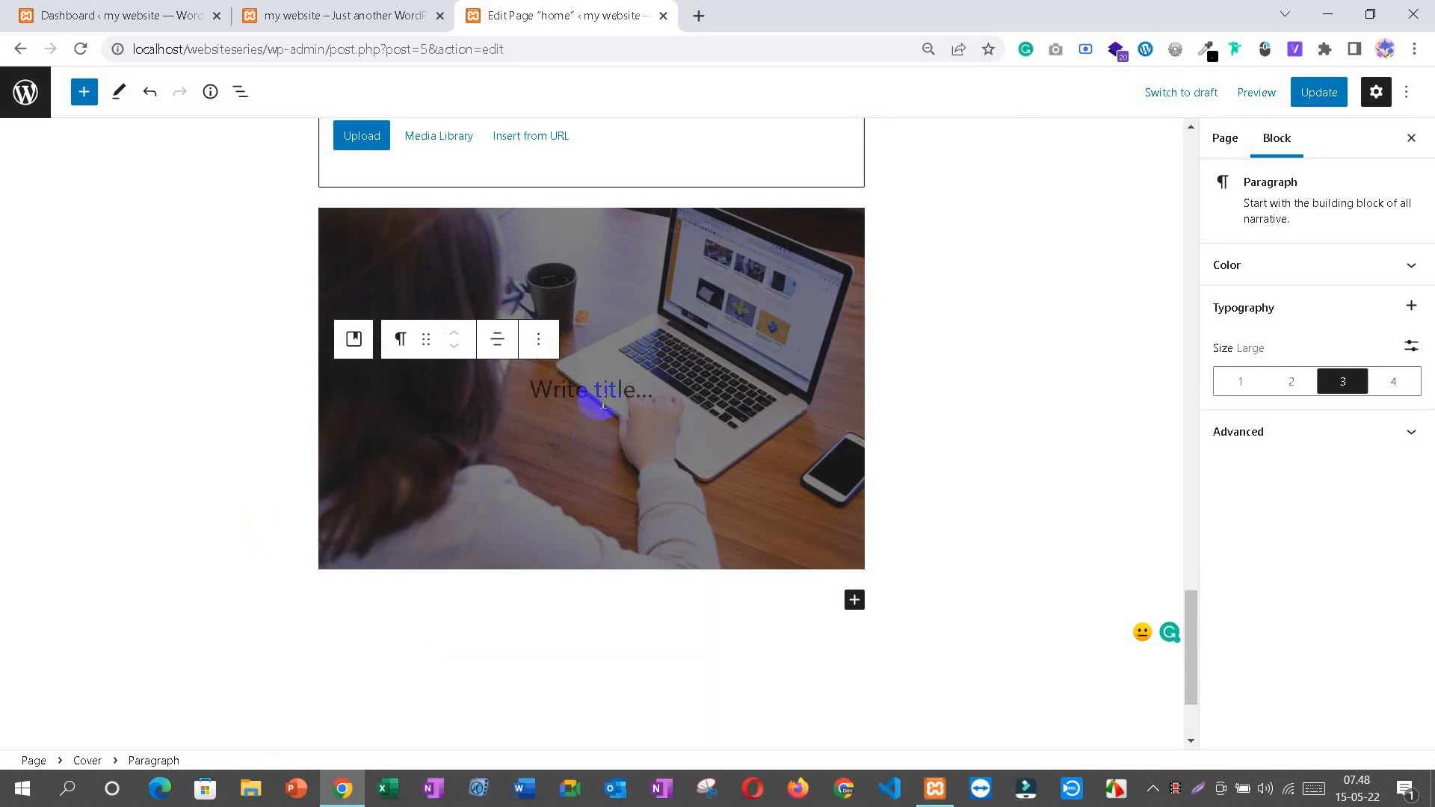
pyautogui.click(583, 391)
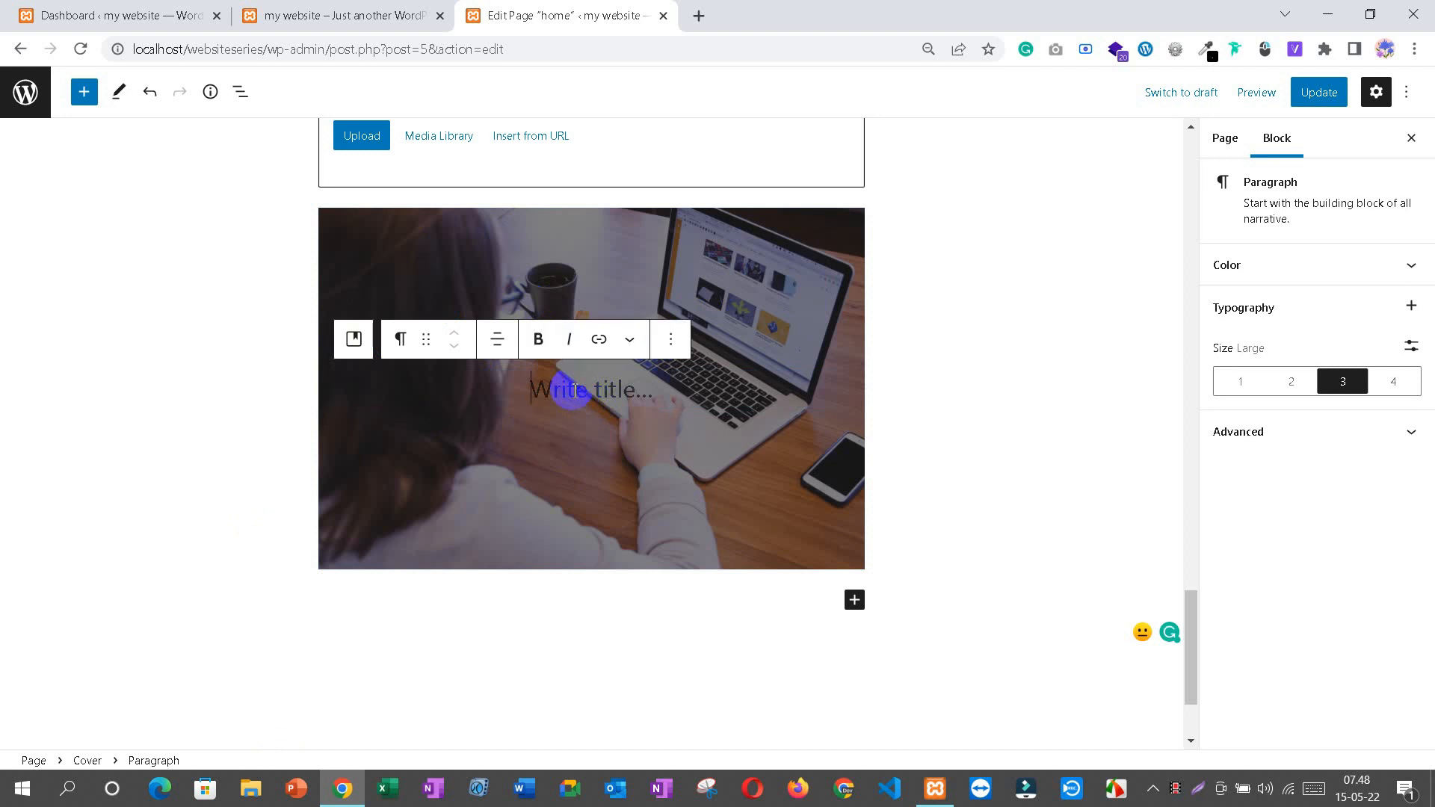
pyautogui.write('Wo')
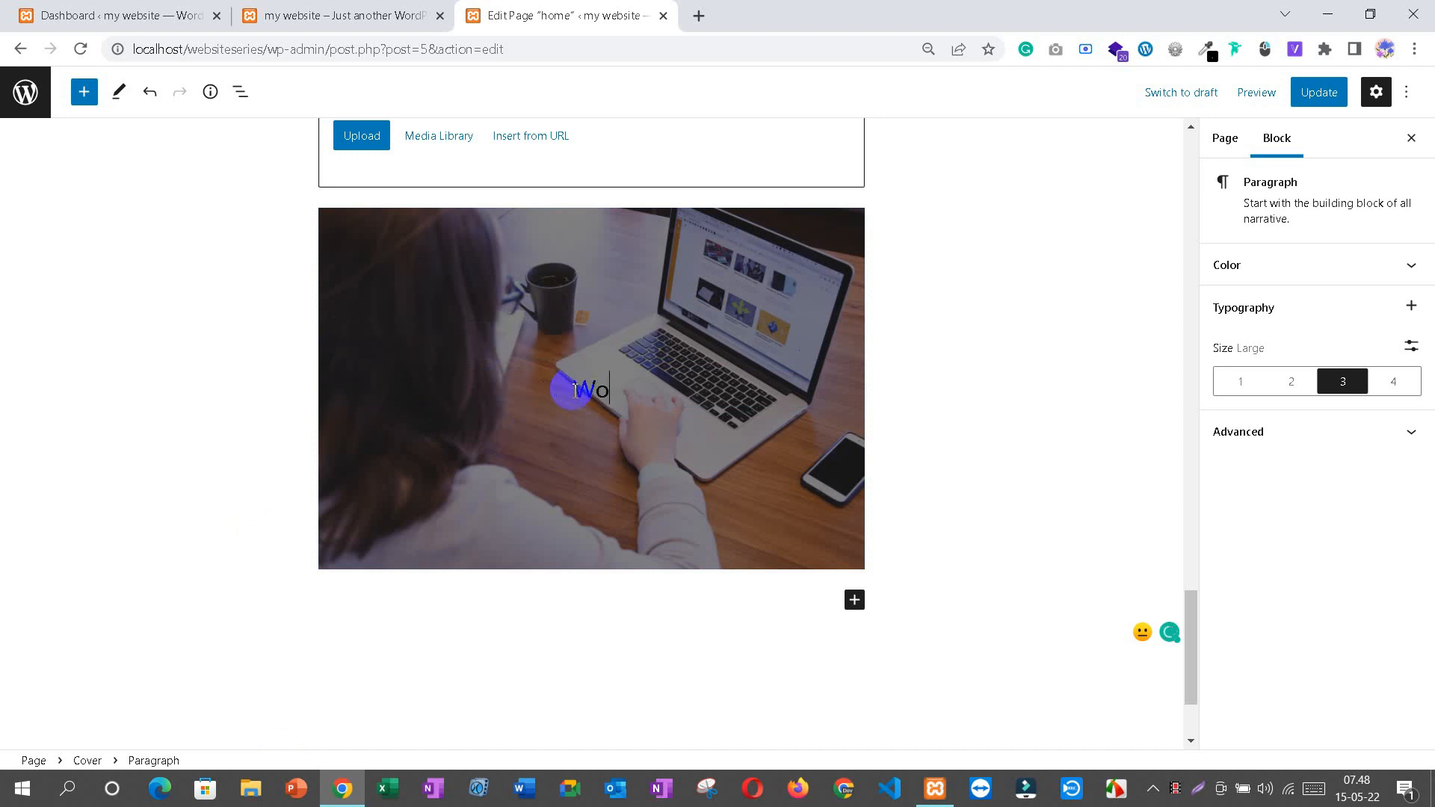
pyautogui.write('rdpress web')
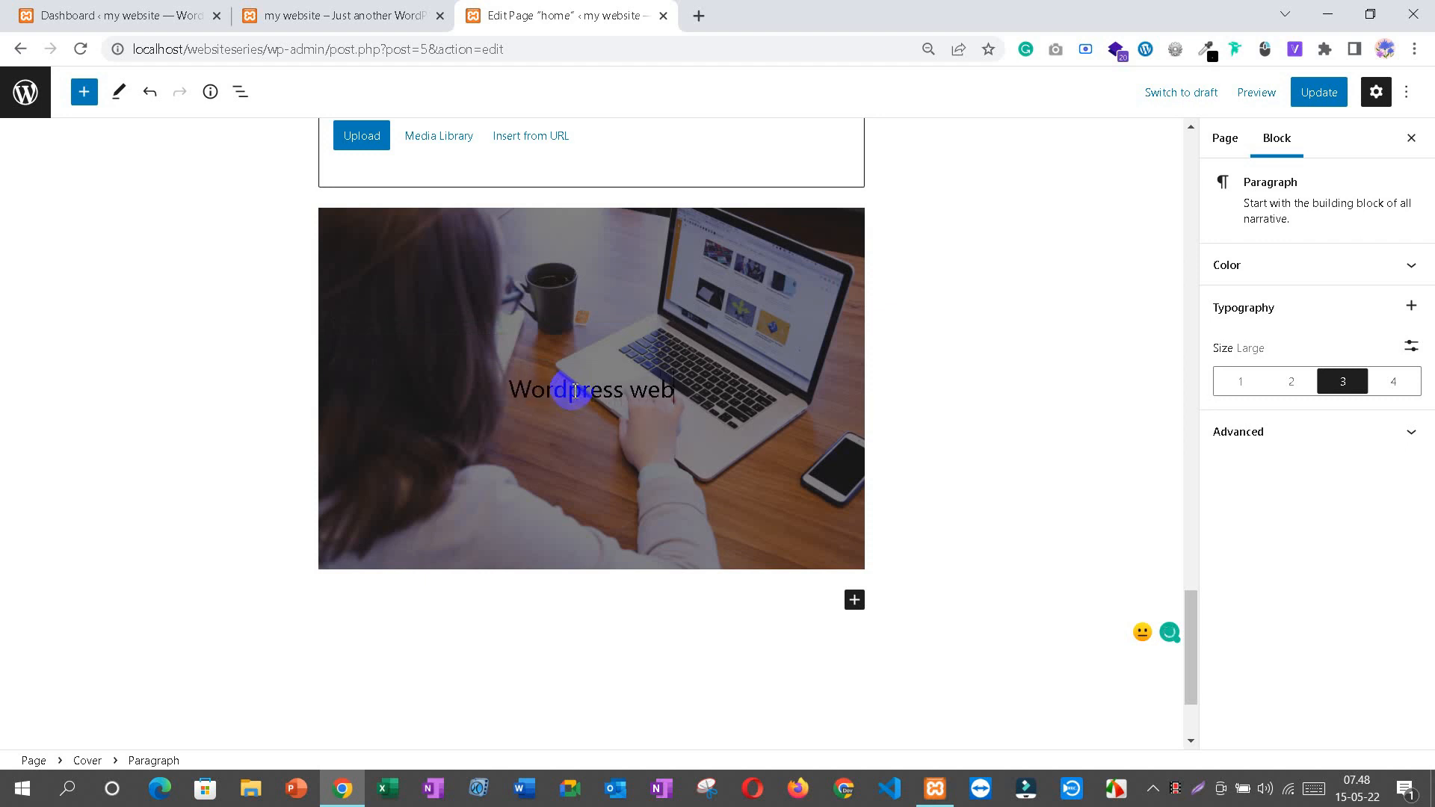
pyautogui.write('site')
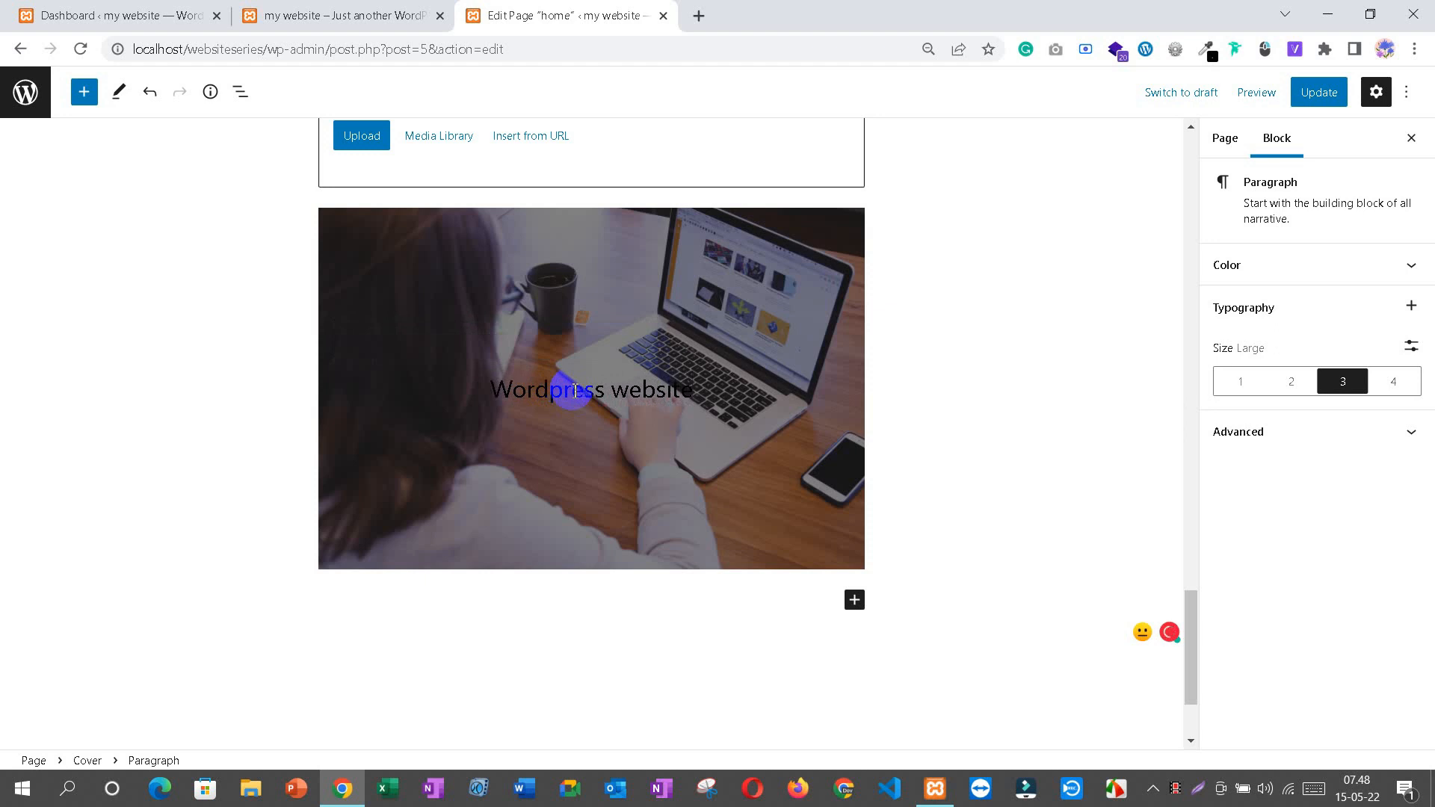
# Step: Set the text color of the cover title "Wordpress website" to white and deselect the block
pyautogui.moveTo(701, 388); pyautogui.dragTo(487, 400)
pyautogui.click(1401, 263)
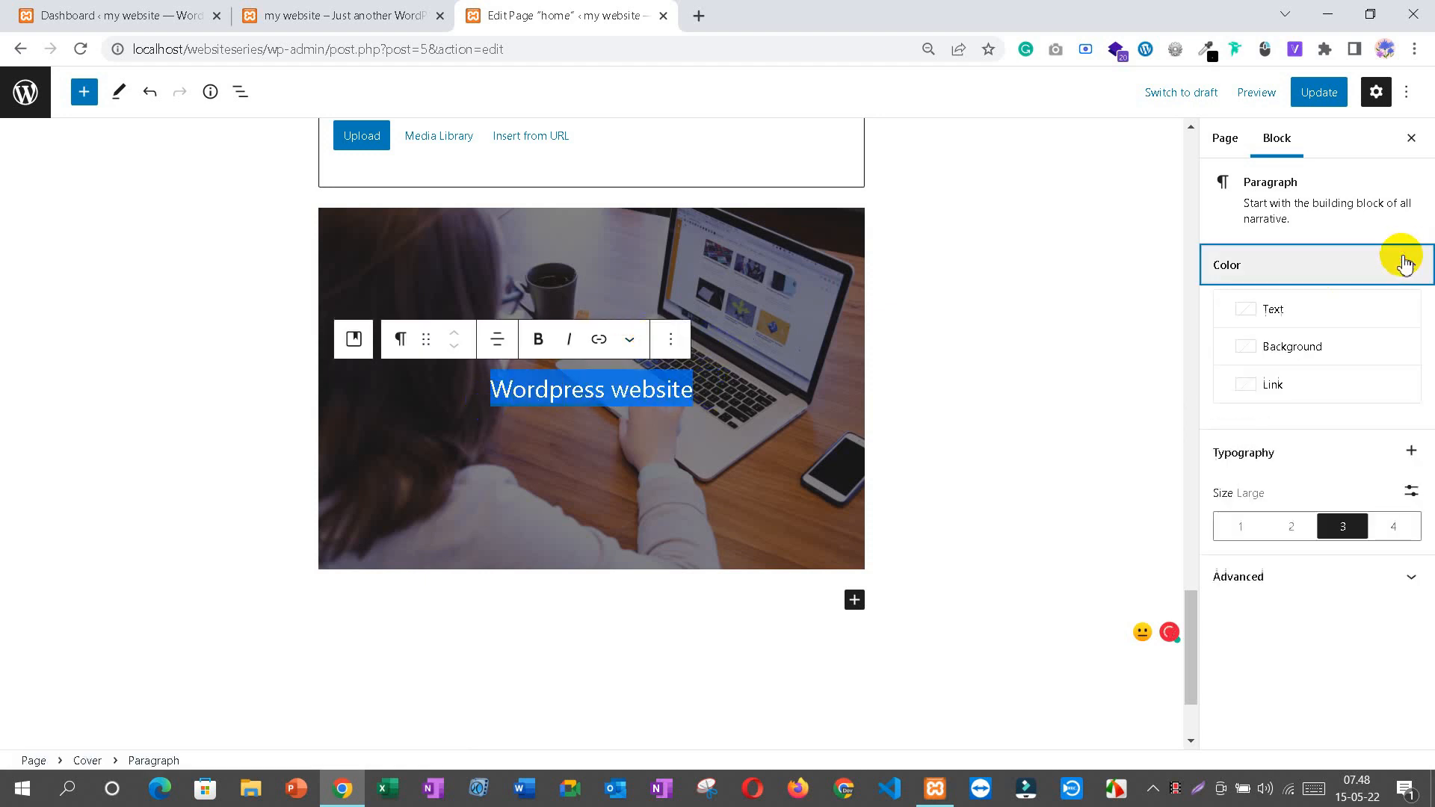
pyautogui.click(1283, 320)
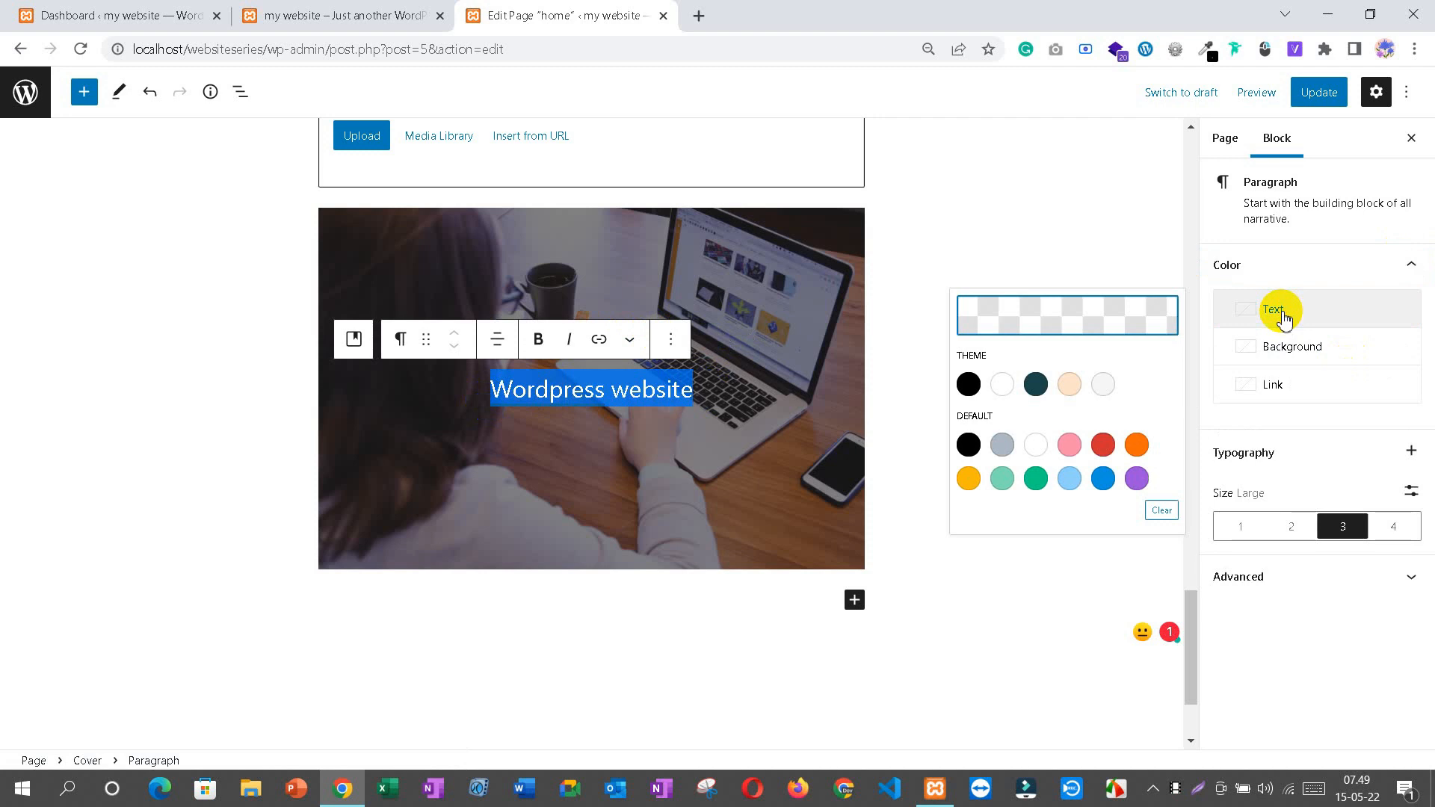
pyautogui.click(1015, 390)
pyautogui.click(1021, 588)
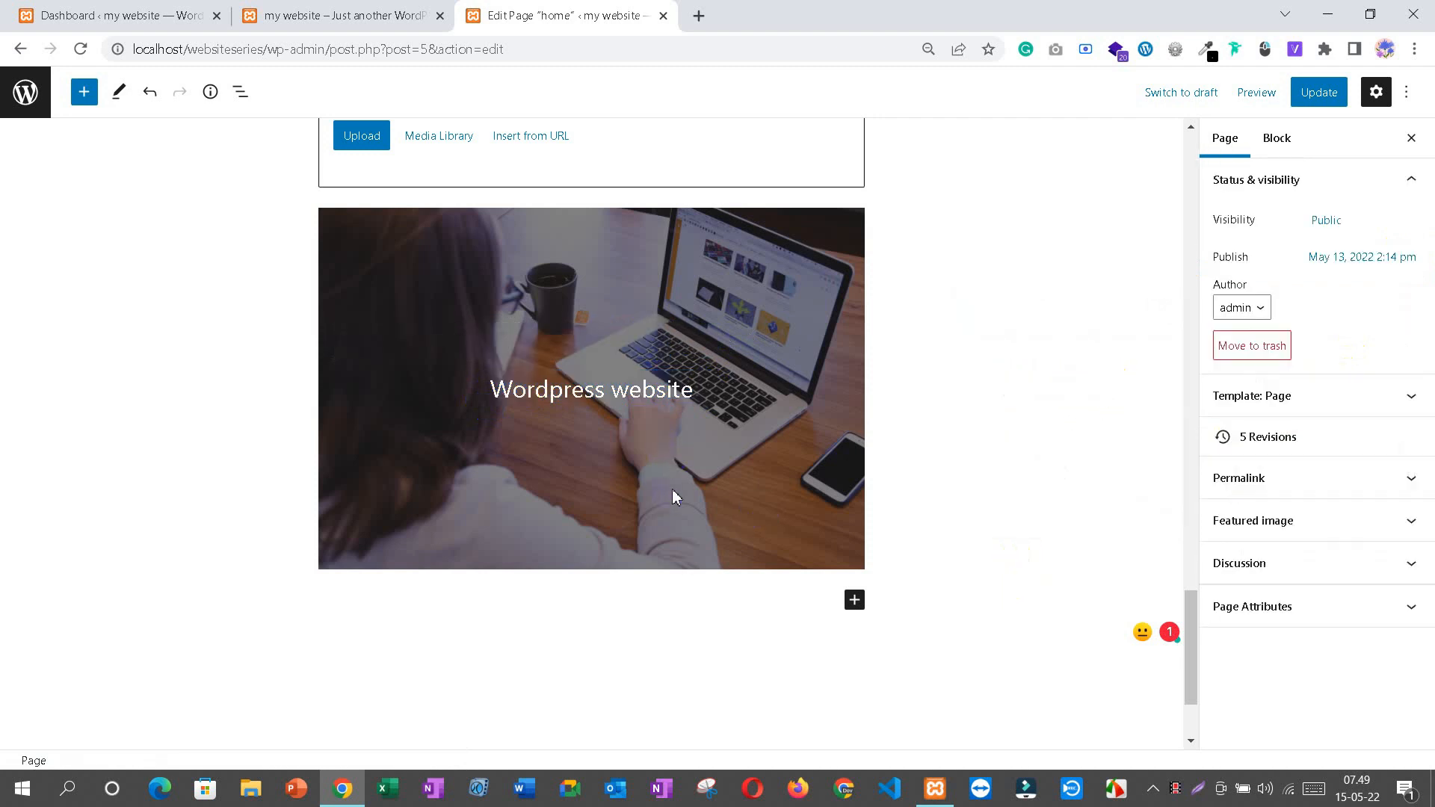
pyautogui.scroll(-1, 642, 427)
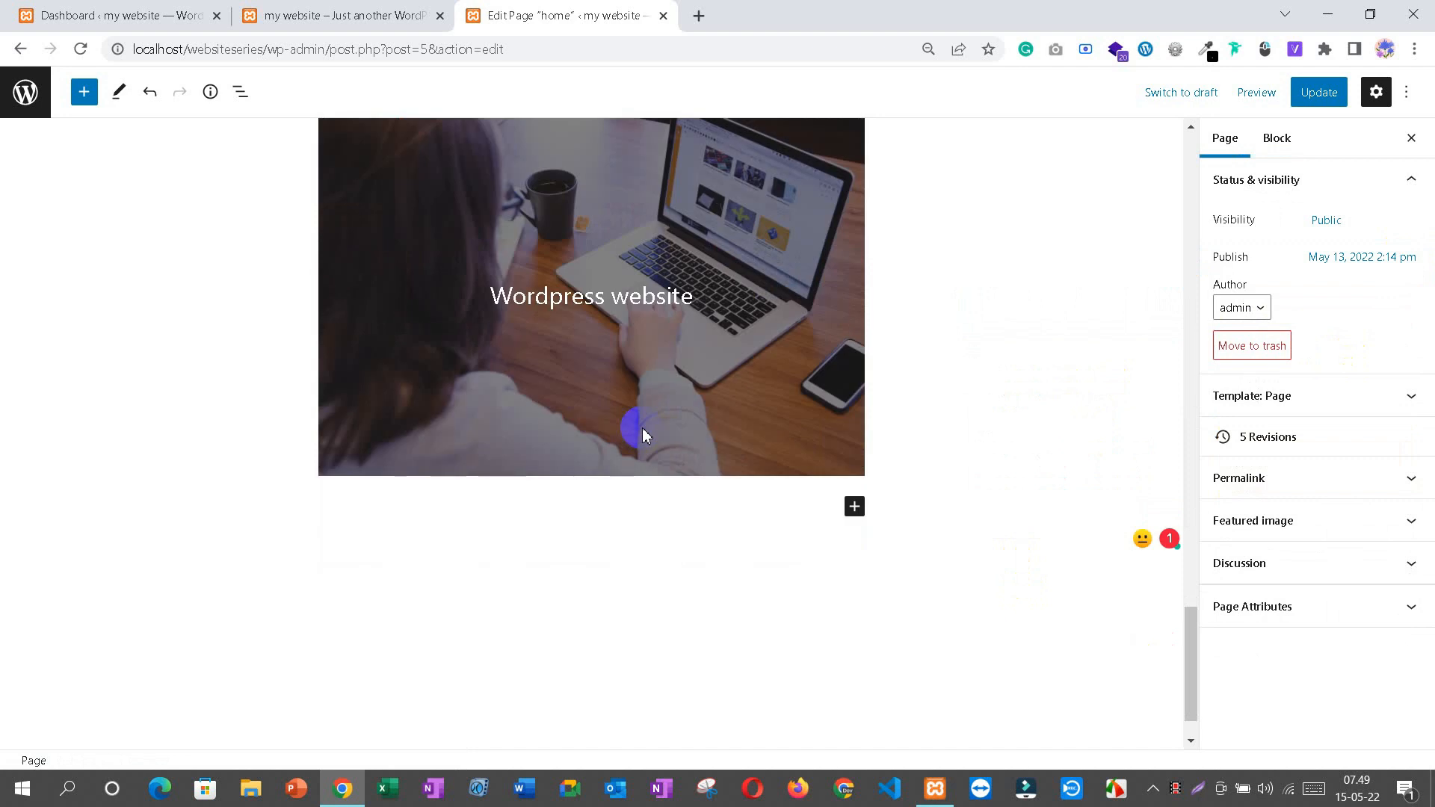
pyautogui.scroll(1, 583, 417)
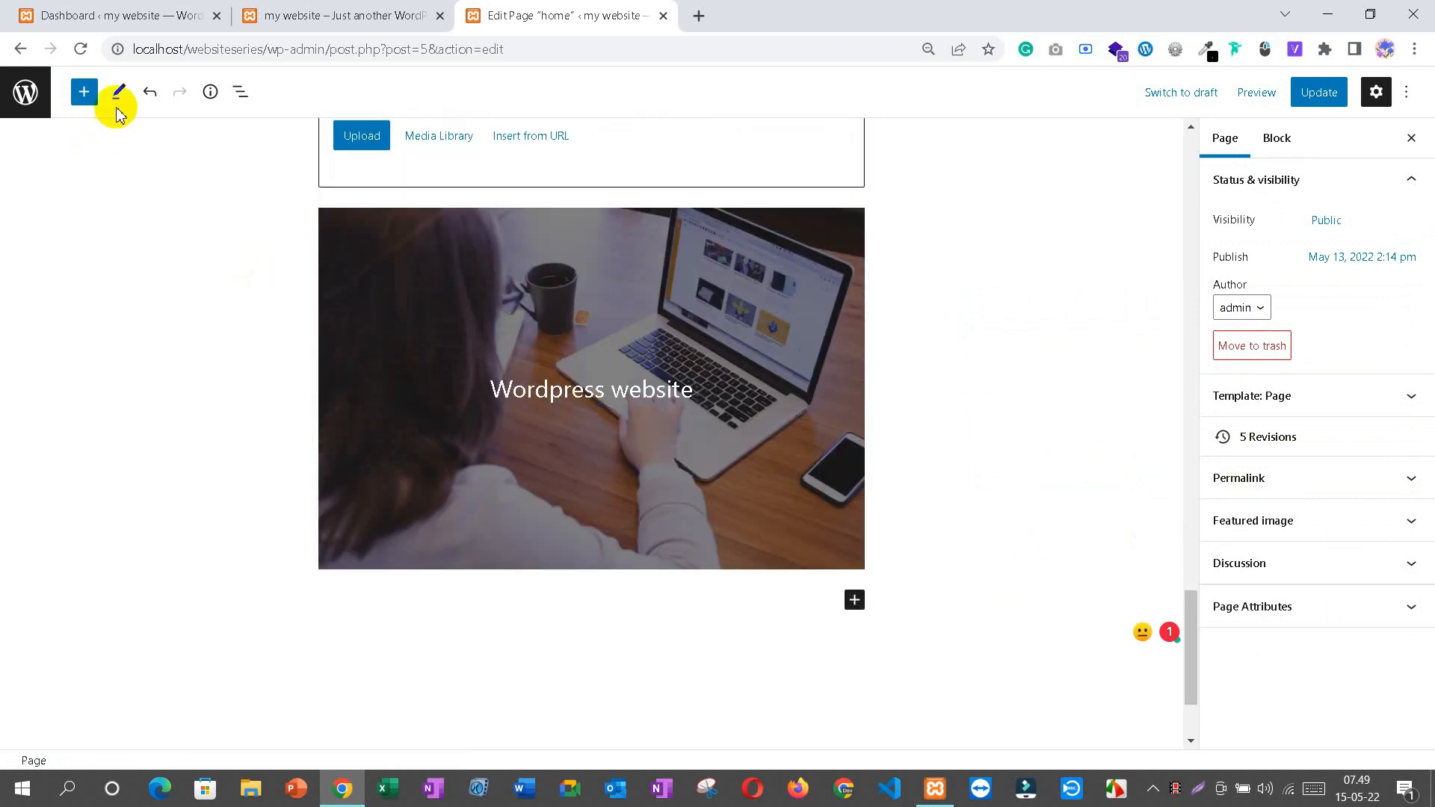
# Step: Insert a File block below the Cover block
pyautogui.click(77, 93)
pyautogui.scroll(-4, 153, 479)
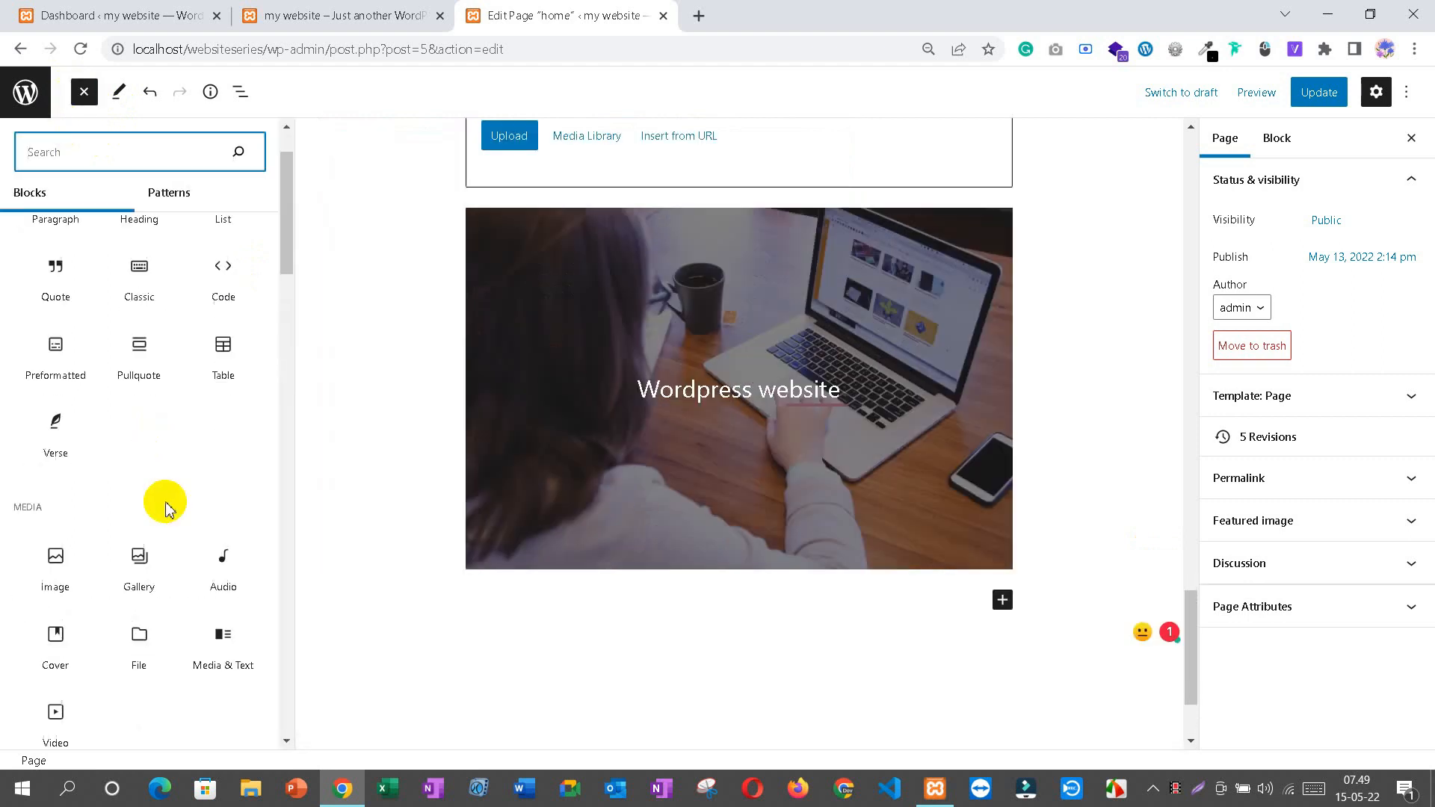
pyautogui.moveTo(128, 462); pyautogui.dragTo(612, 609)
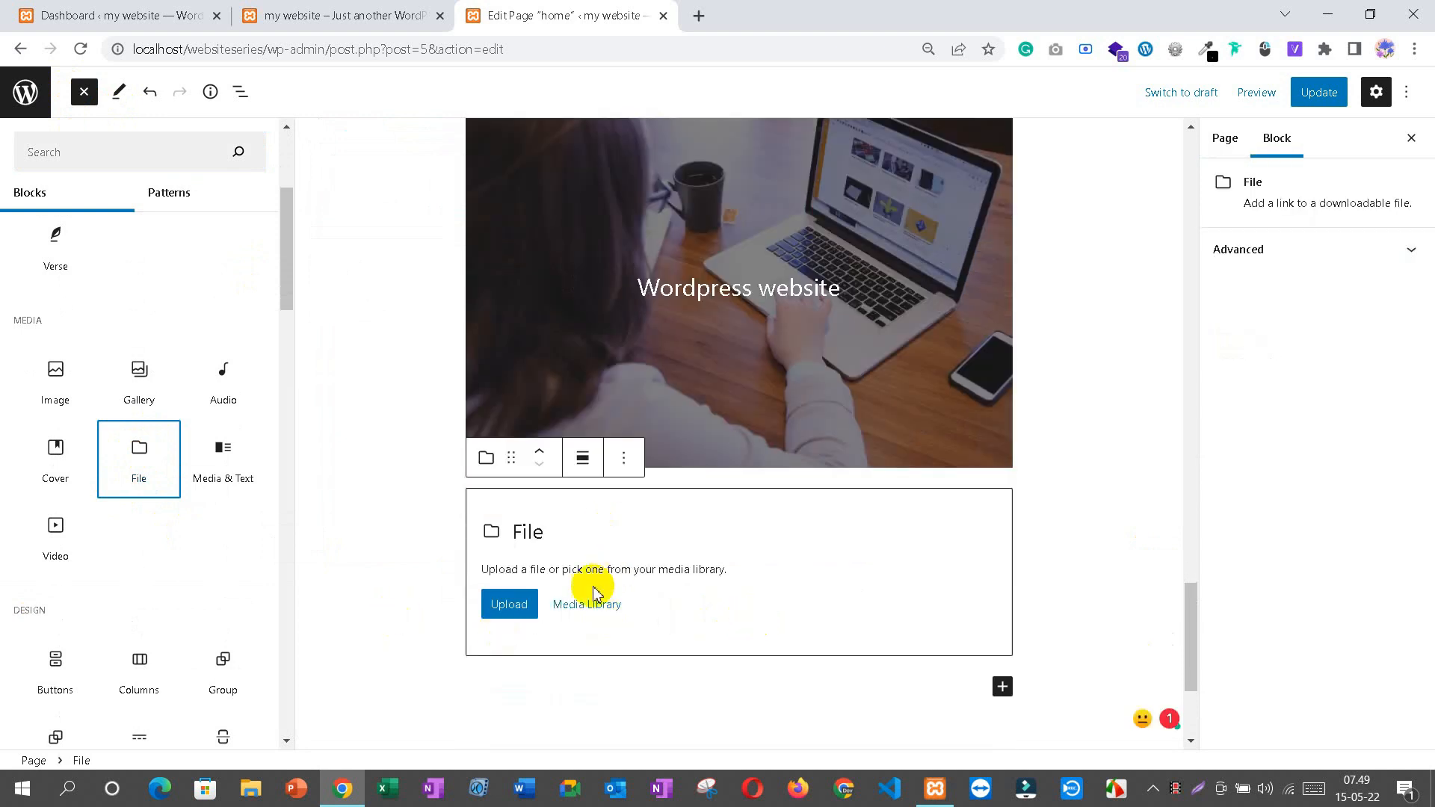
# Step: Upload the wp-1 file from Downloads into the File block as a downloadable link
pyautogui.click(511, 607)
pyautogui.click(352, 606)
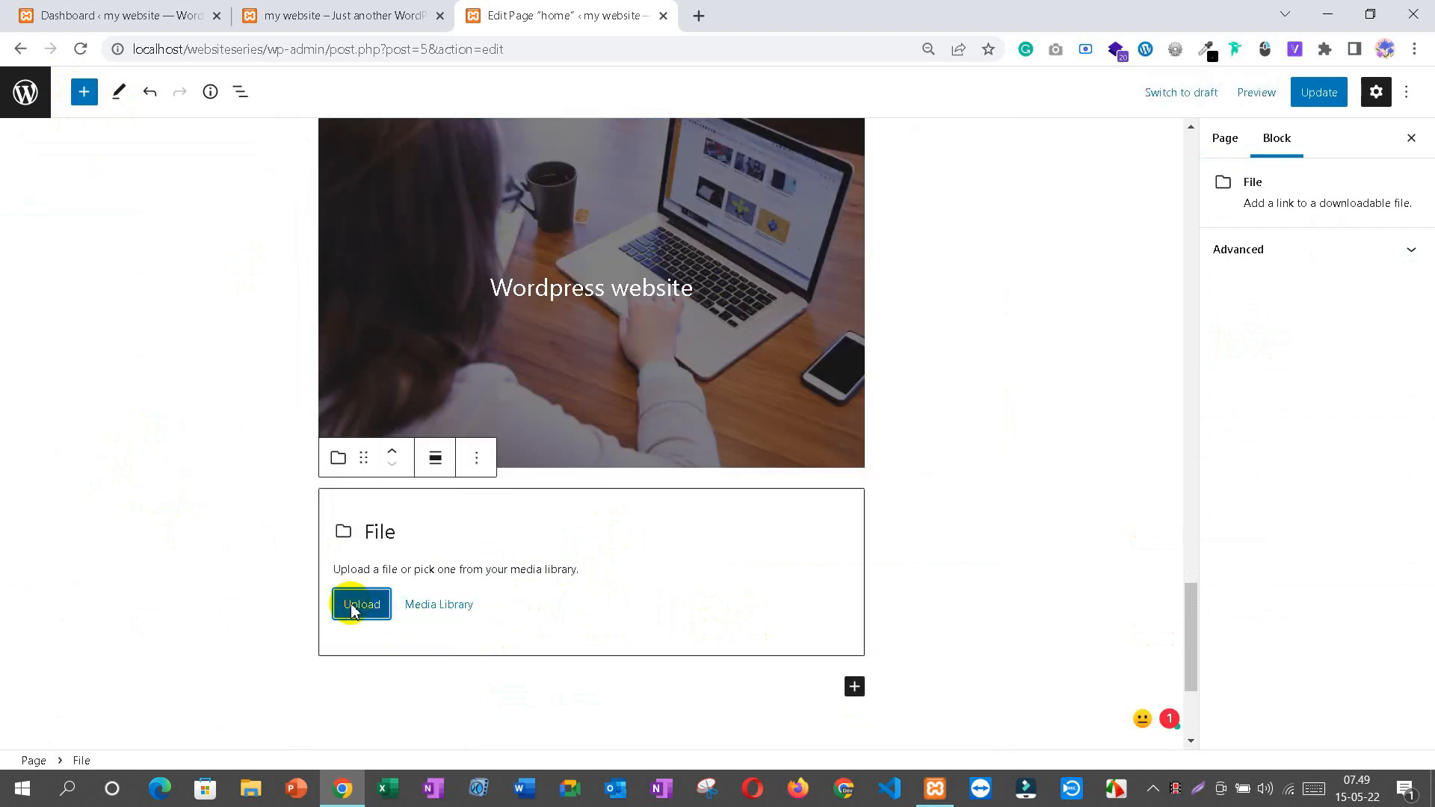
pyautogui.scroll(-1, 346, 299)
pyautogui.click(346, 292)
pyautogui.click(561, 419)
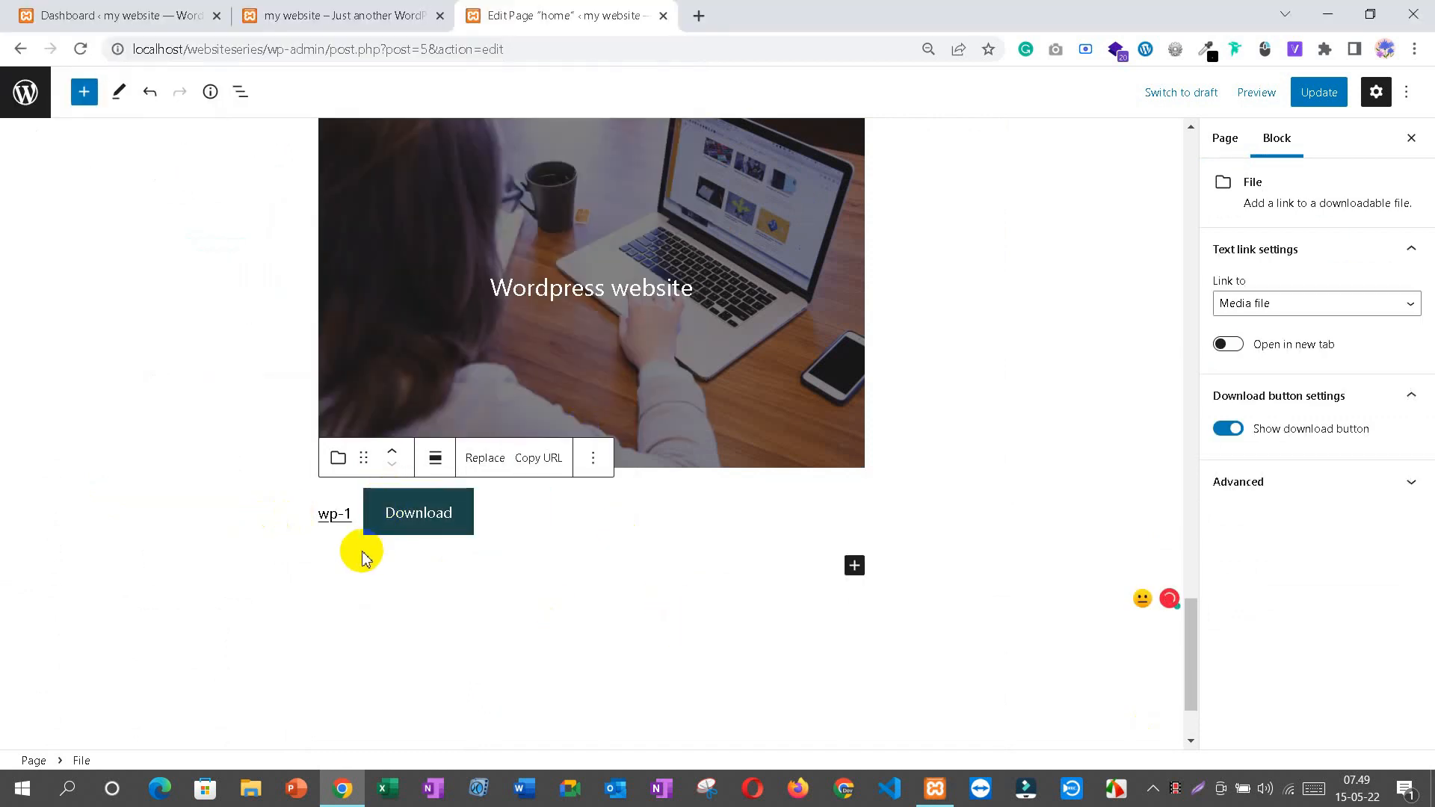
pyautogui.click(427, 515)
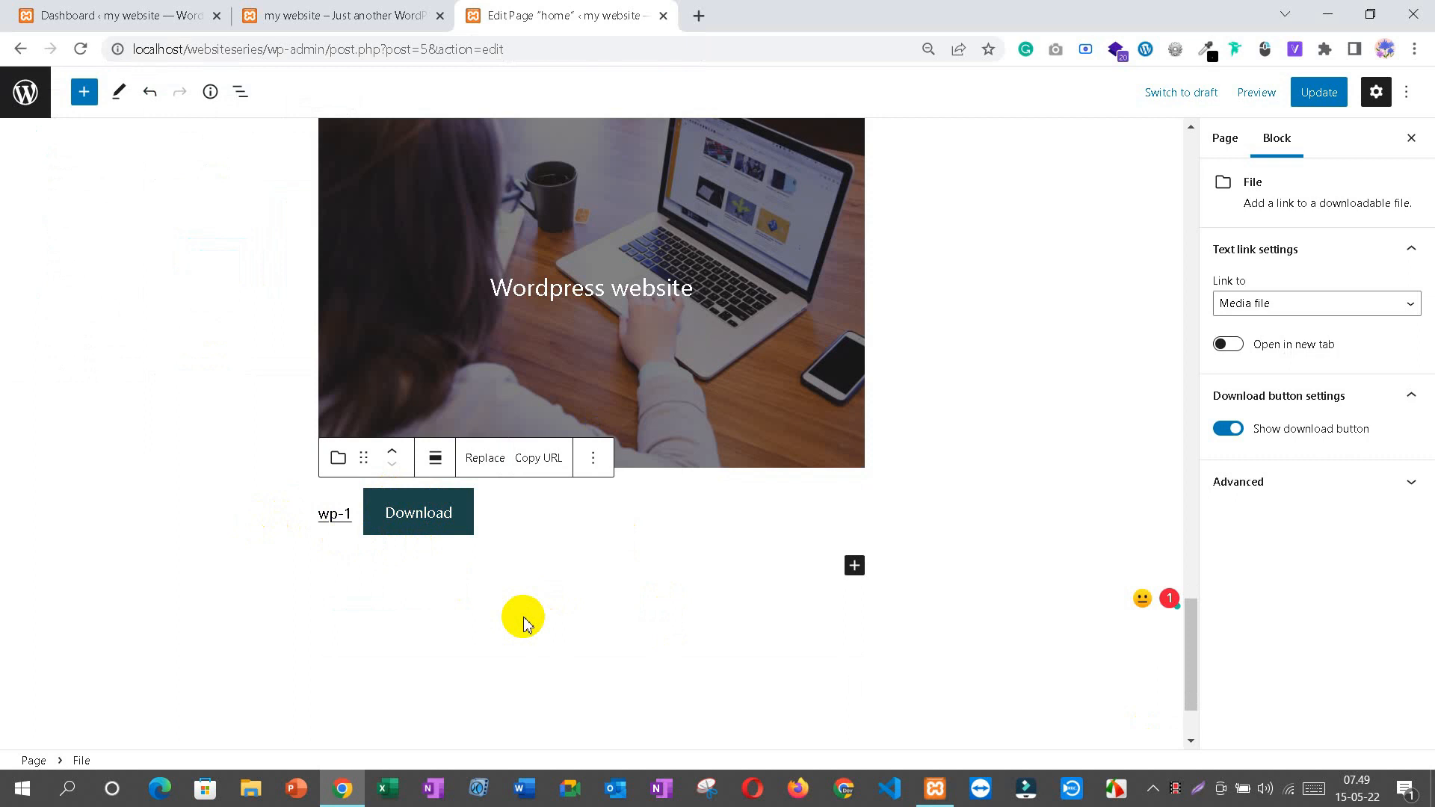
# Step: Insert a Media & Text block below the wp-1 file download
pyautogui.click(83, 98)
pyautogui.scroll(-3, 82, 549)
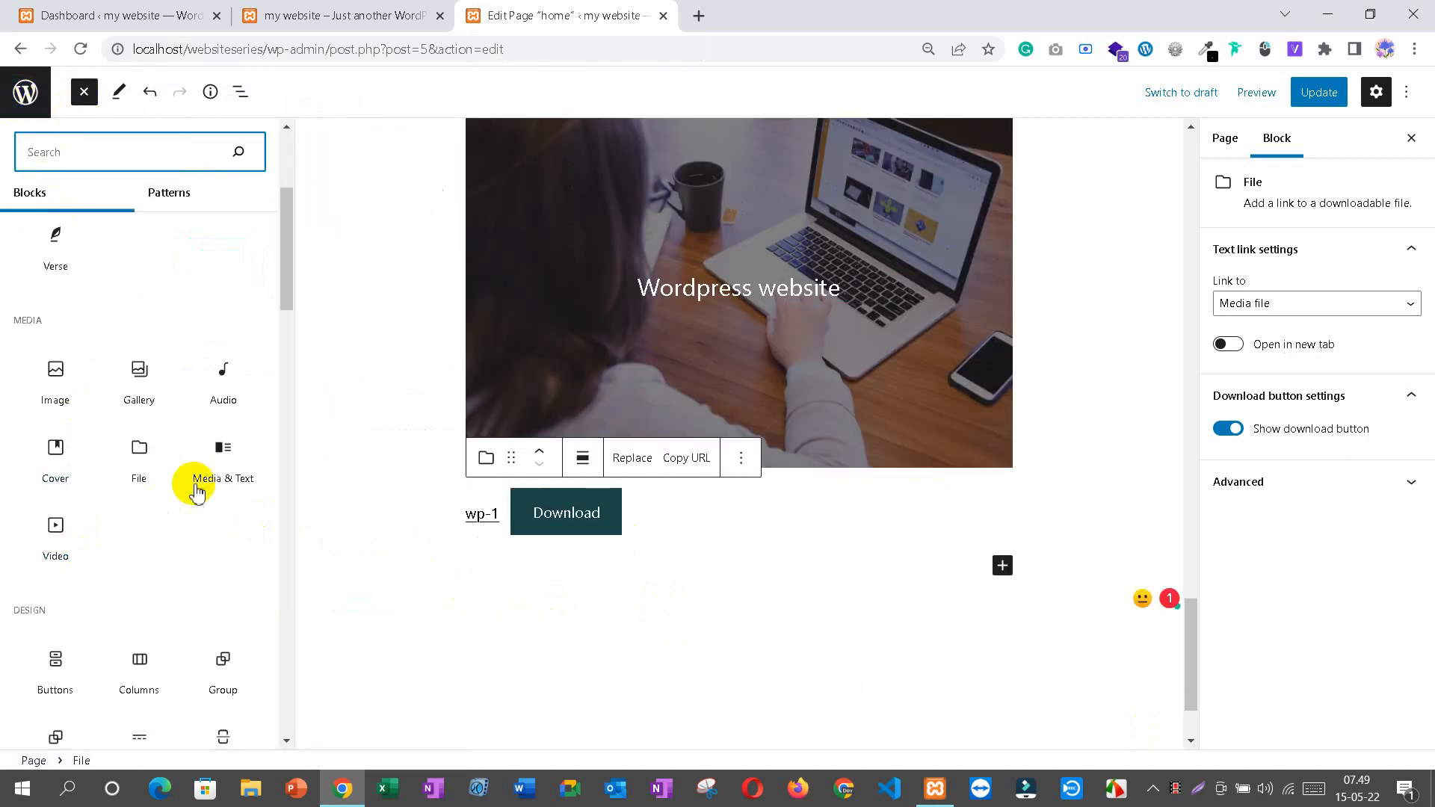
pyautogui.moveTo(223, 449); pyautogui.dragTo(700, 656)
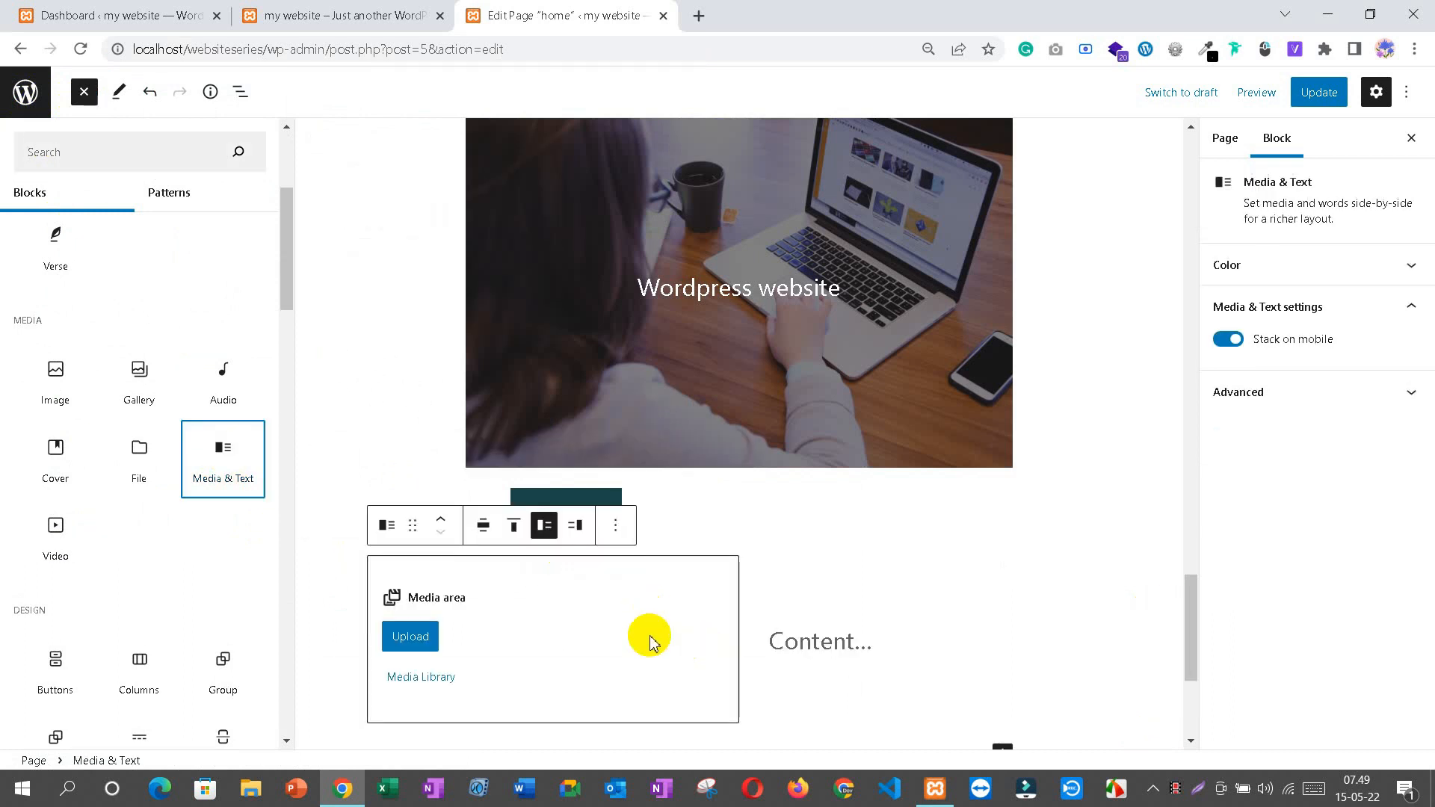
# Step: Upload laptop-g81b70b3c7_1280 from Downloads into the media area of the Media & Text block
pyautogui.scroll(-1, 649, 641)
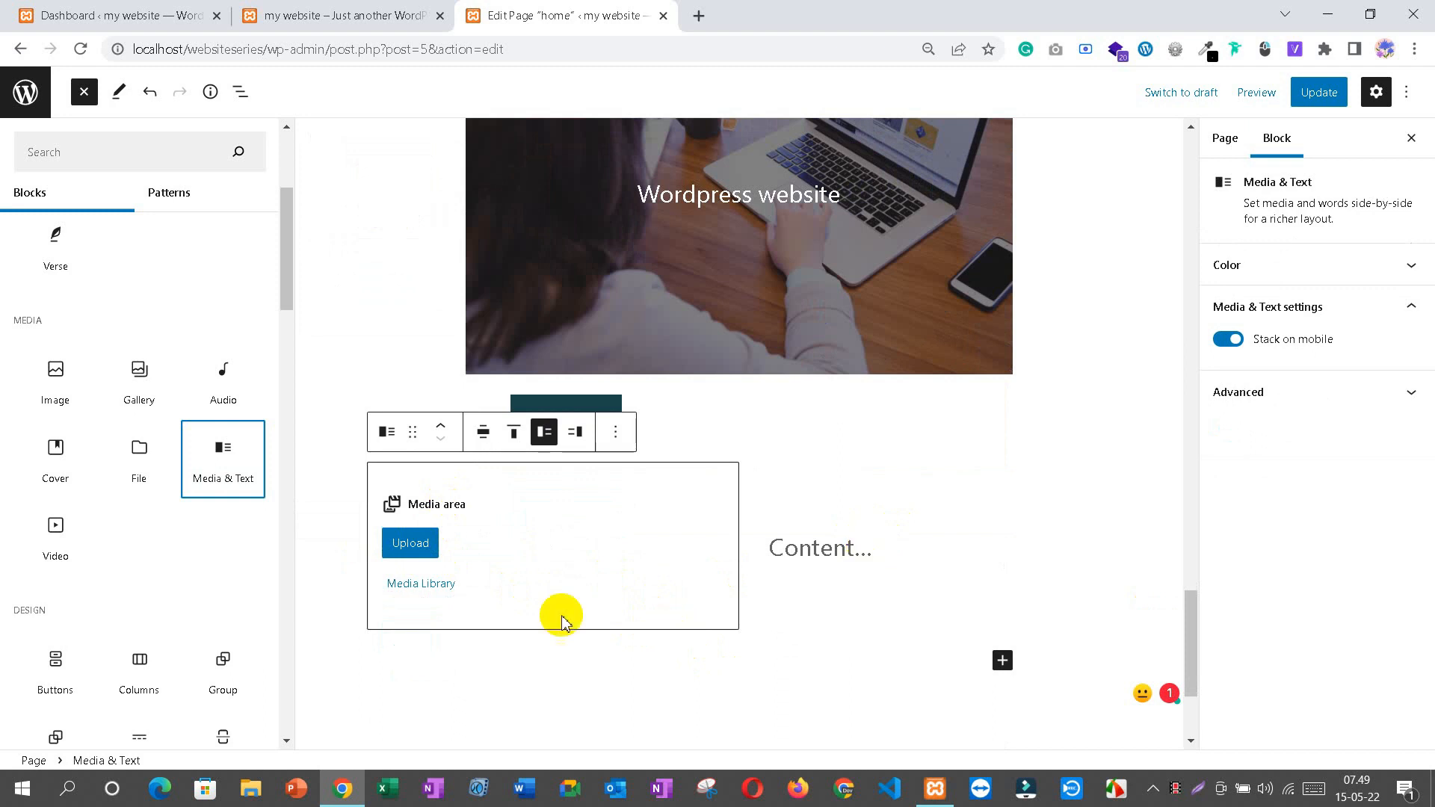
pyautogui.click(423, 549)
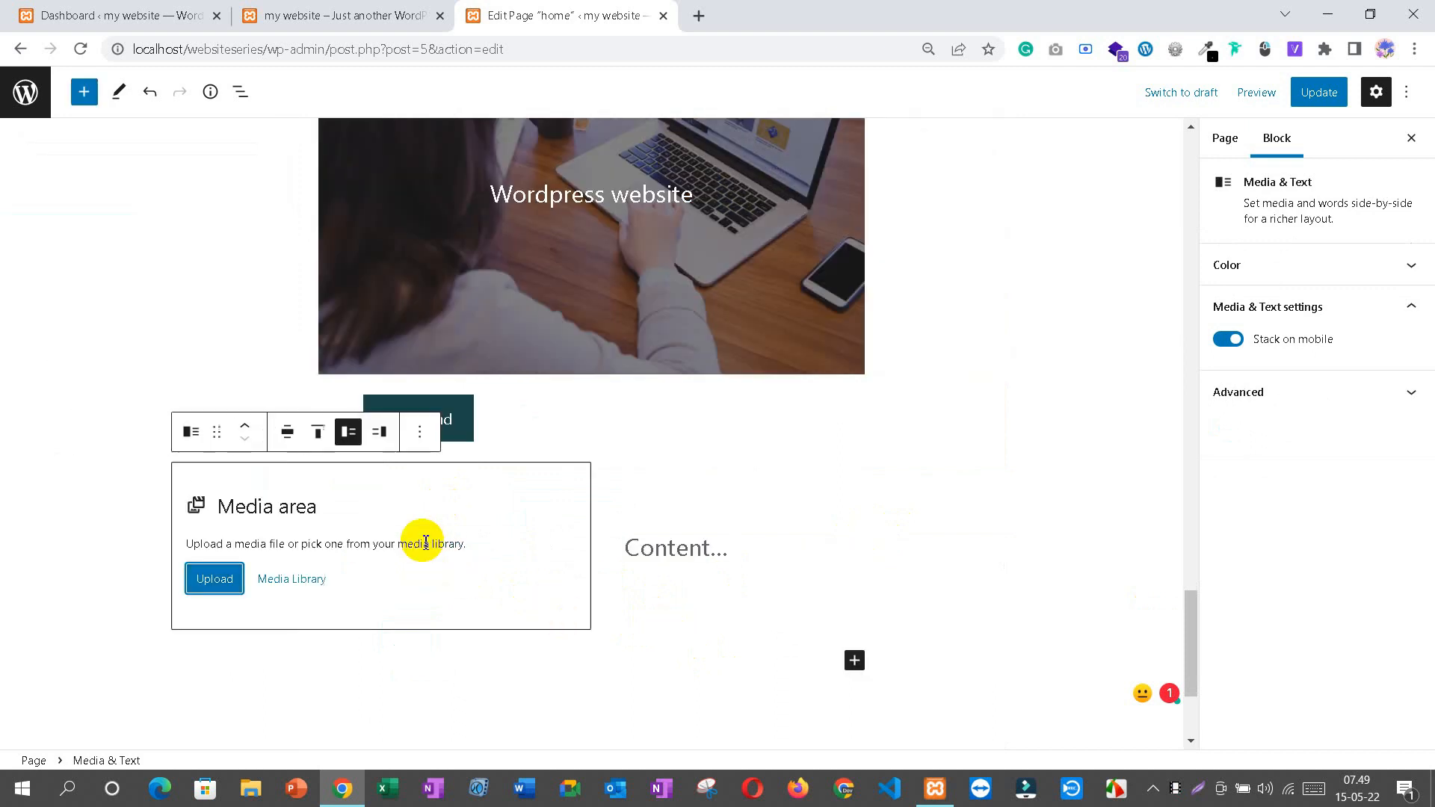
pyautogui.click(211, 581)
pyautogui.scroll(-1, 371, 270)
pyautogui.scroll(-3, 372, 271)
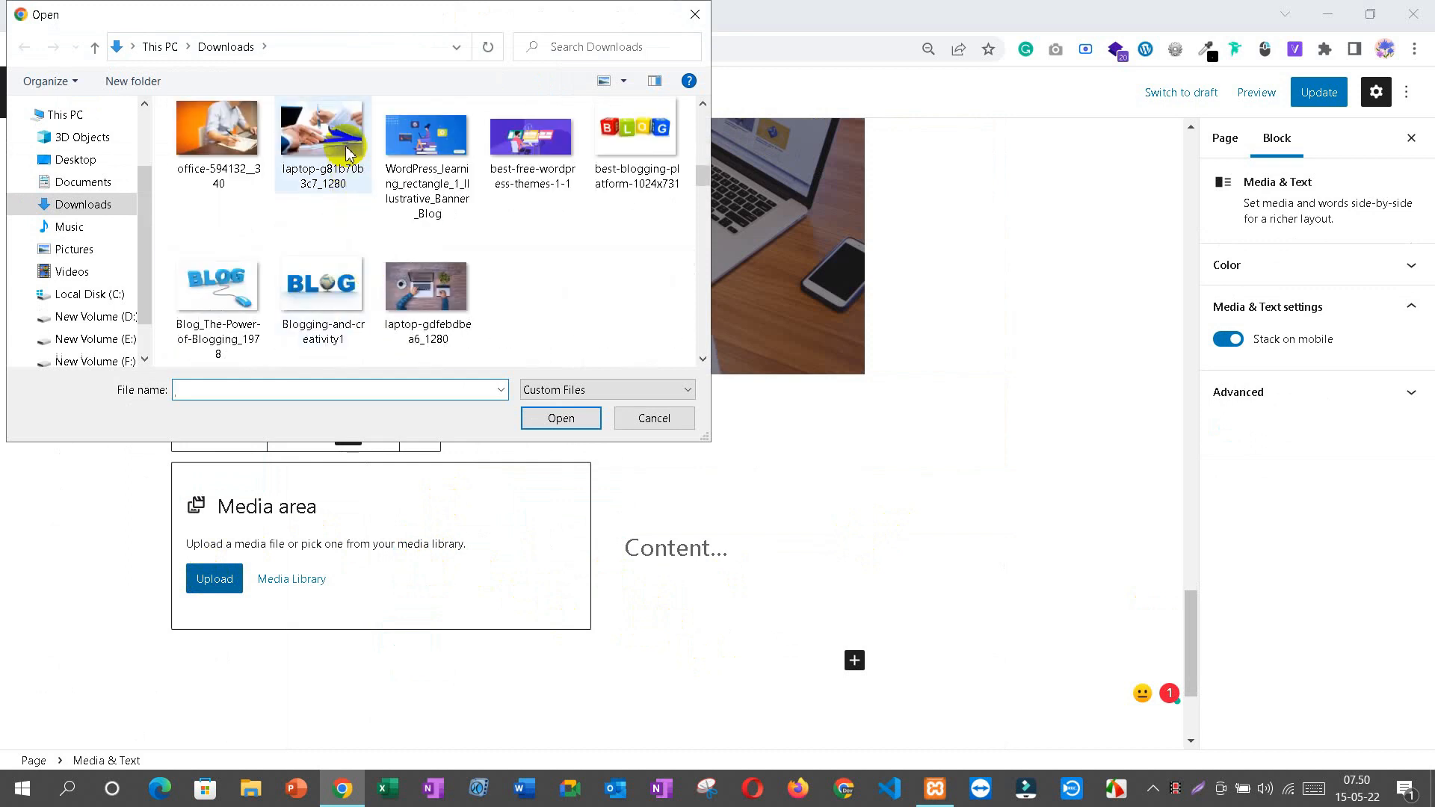
pyautogui.click(321, 138)
pyautogui.click(553, 417)
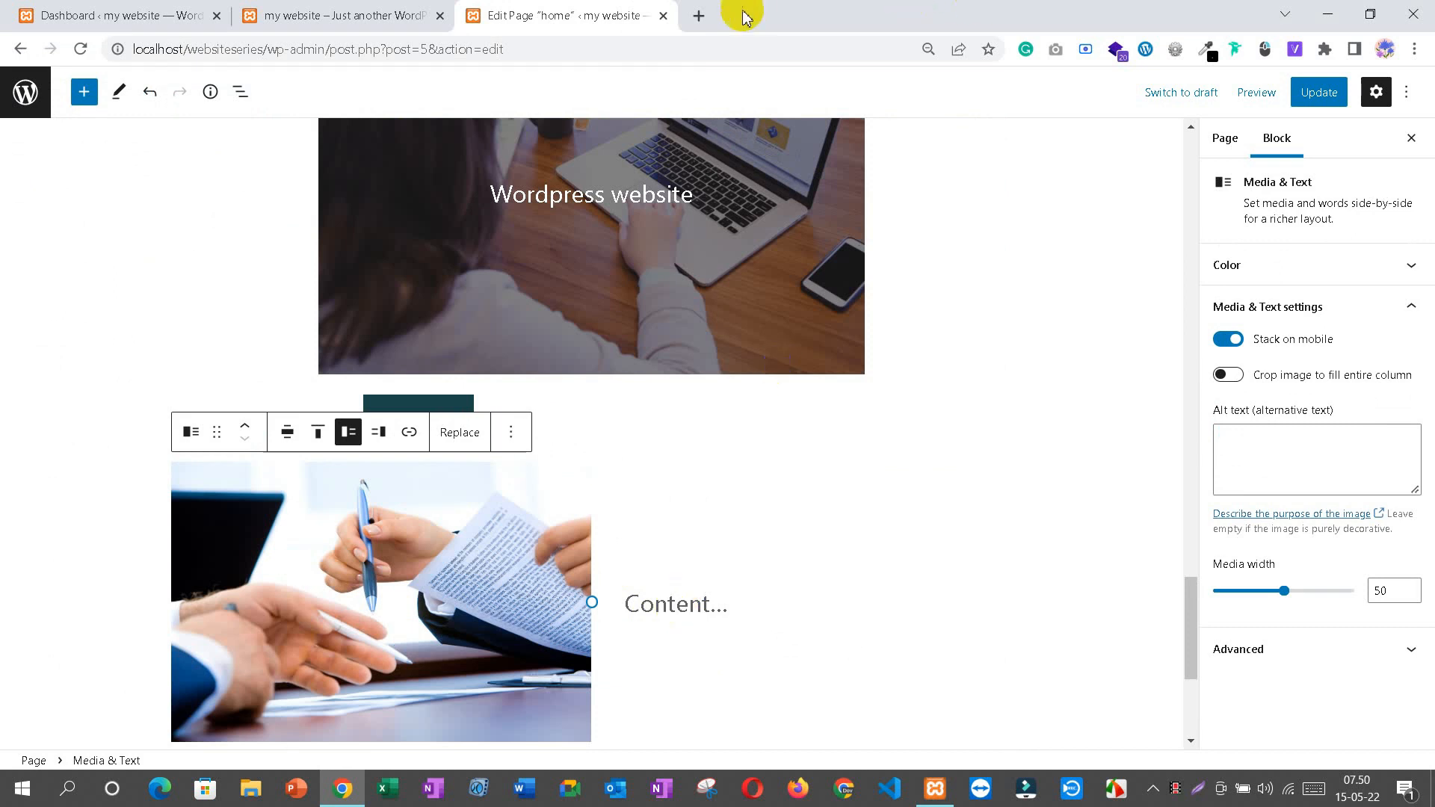
# Step: Search Google for lorem ipsum in a new browser tab and open lipsum.com
pyautogui.click(699, 16)
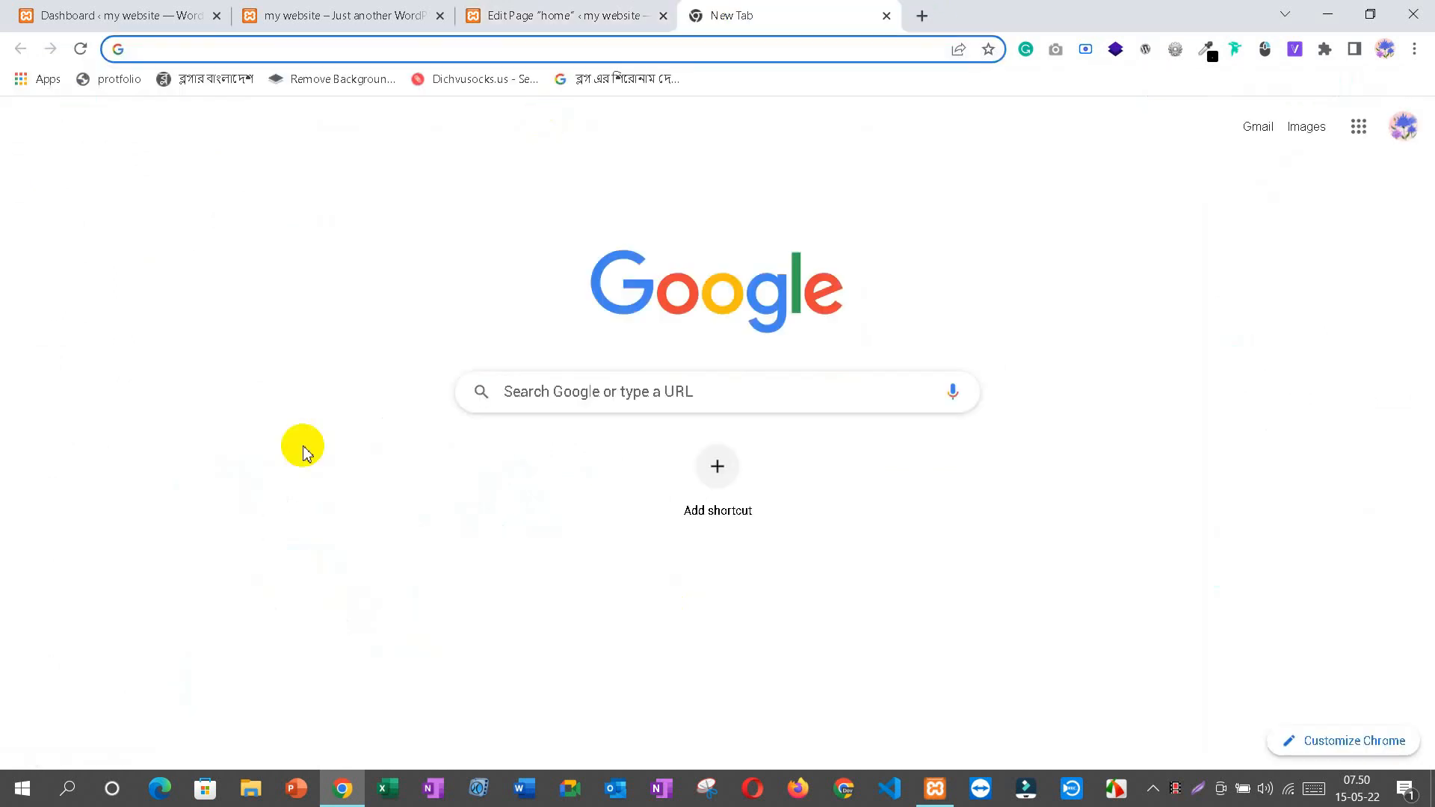
pyautogui.write('lorea')
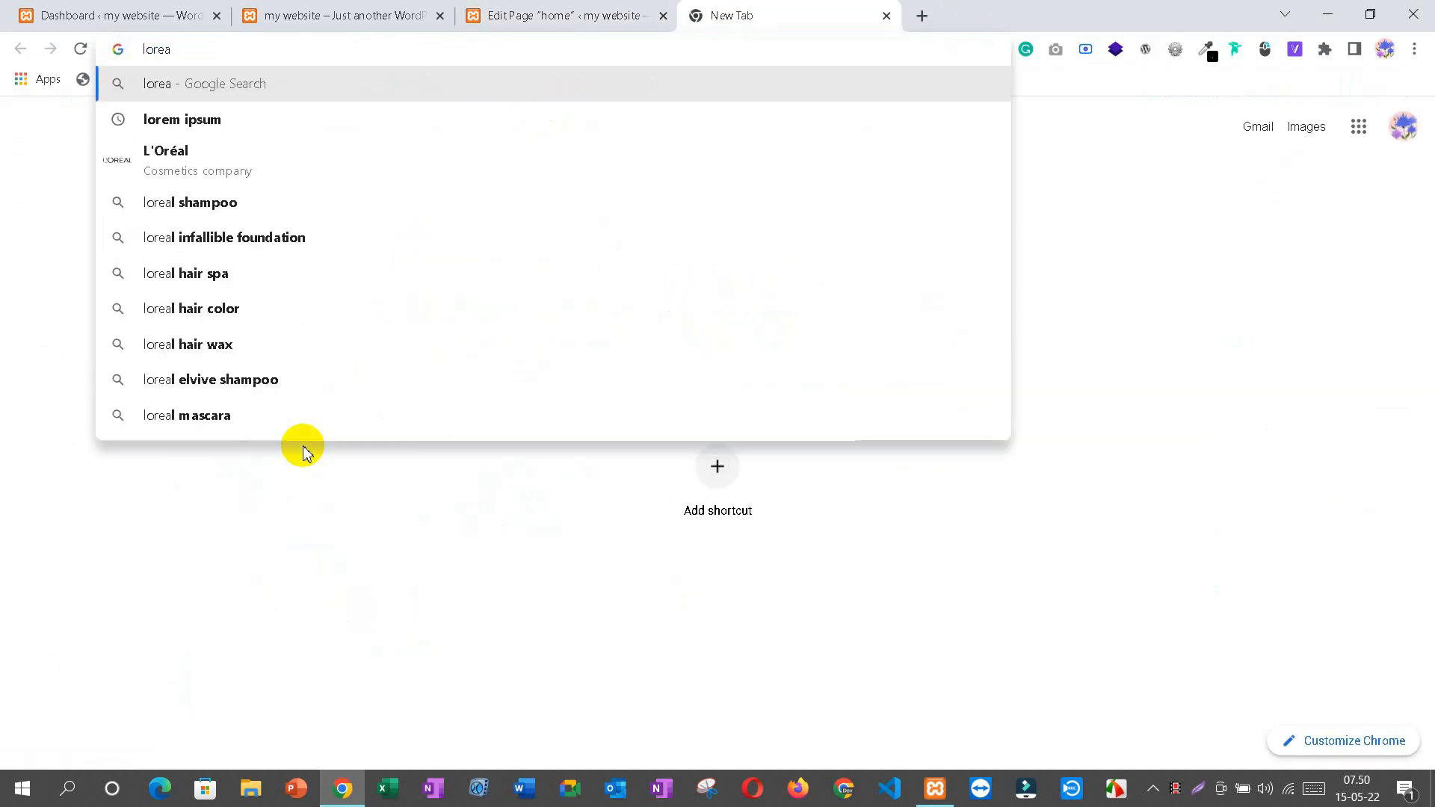
pyautogui.click(206, 119)
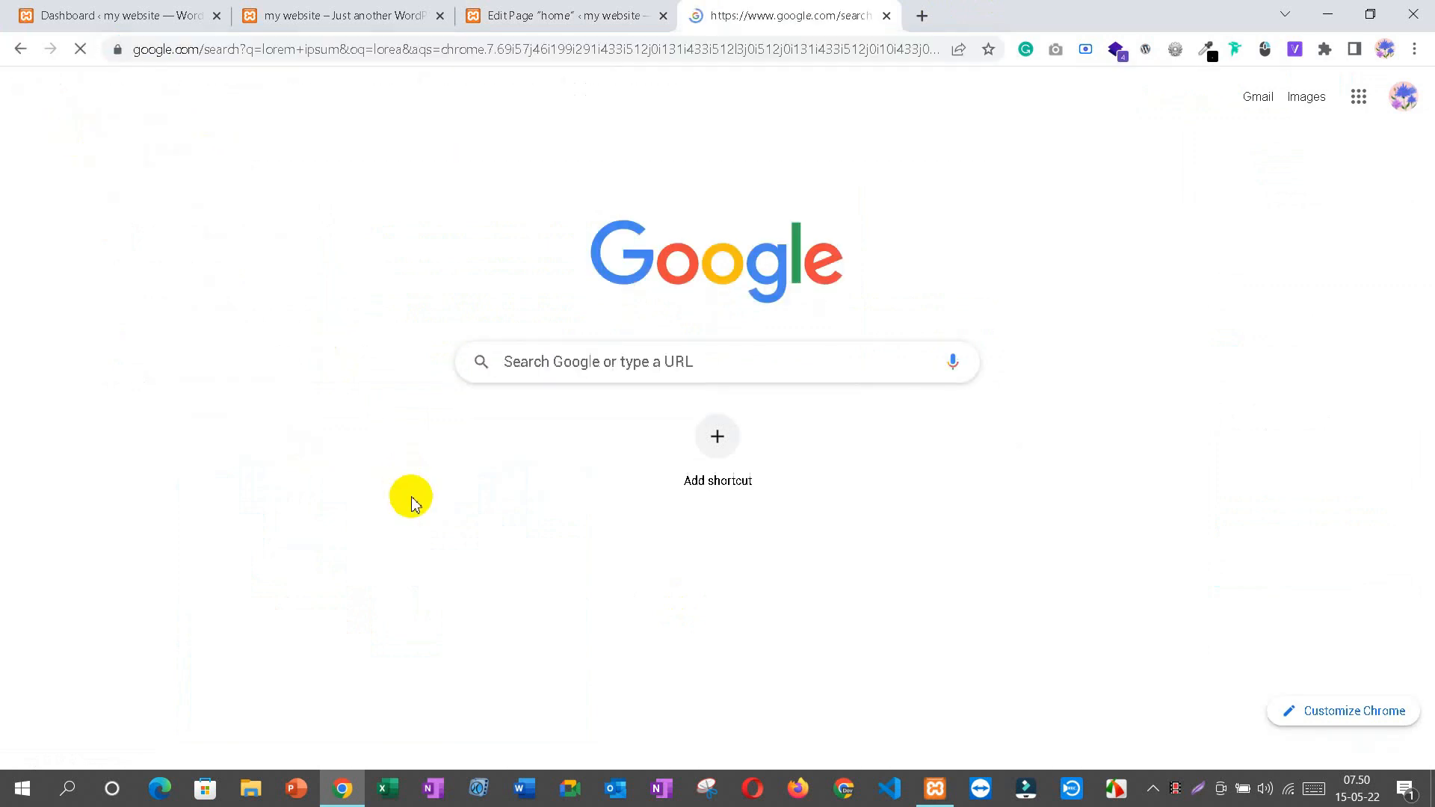
pyautogui.click(298, 285)
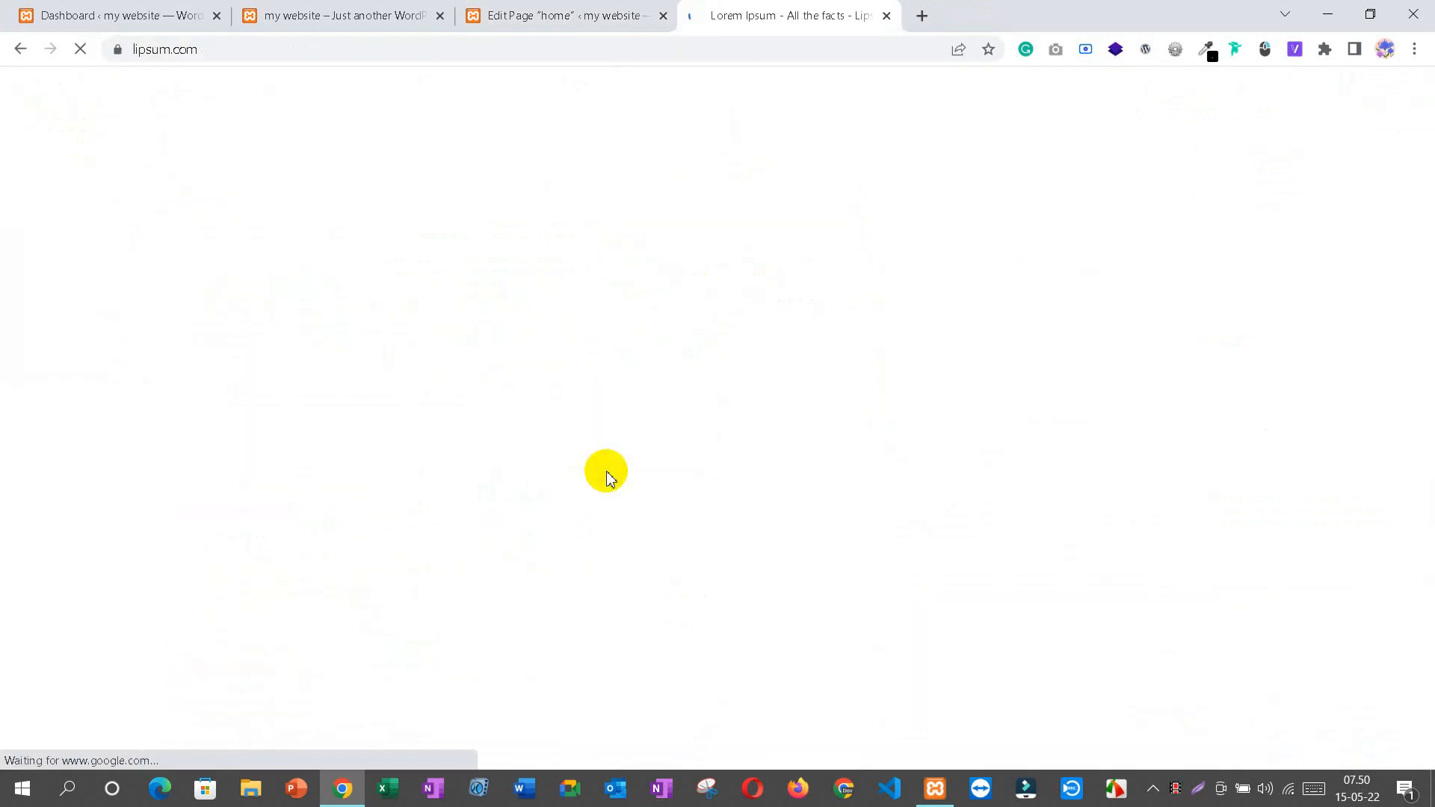
# Step: Copy the "What is Lorem Ipsum?" text from its start through "scrambled" and paste it into the Media & Text block's content area
pyautogui.scroll(-2, 599, 465)
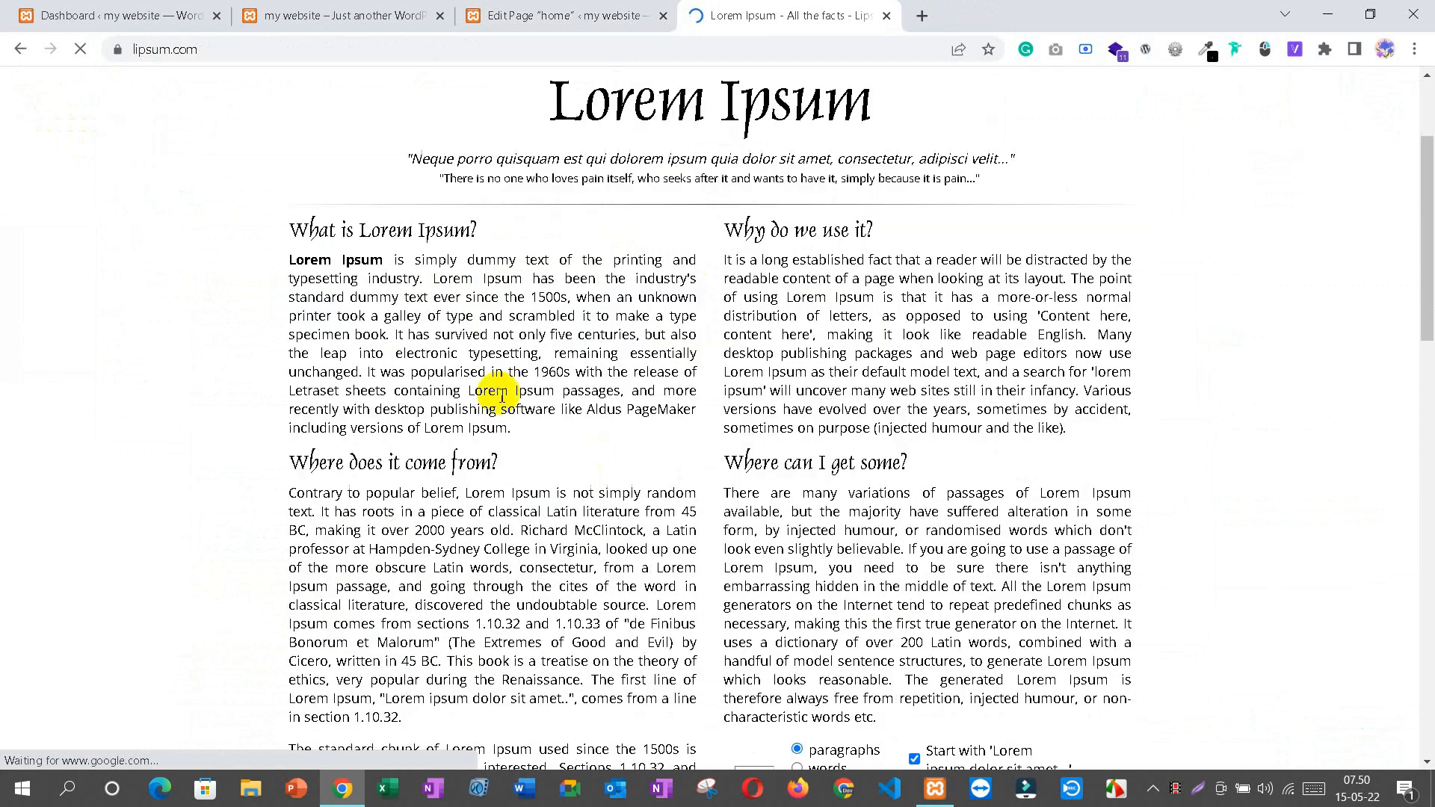
pyautogui.moveTo(585, 317); pyautogui.dragTo(290, 254)
pyautogui.hotkey('ctrl', 'c')
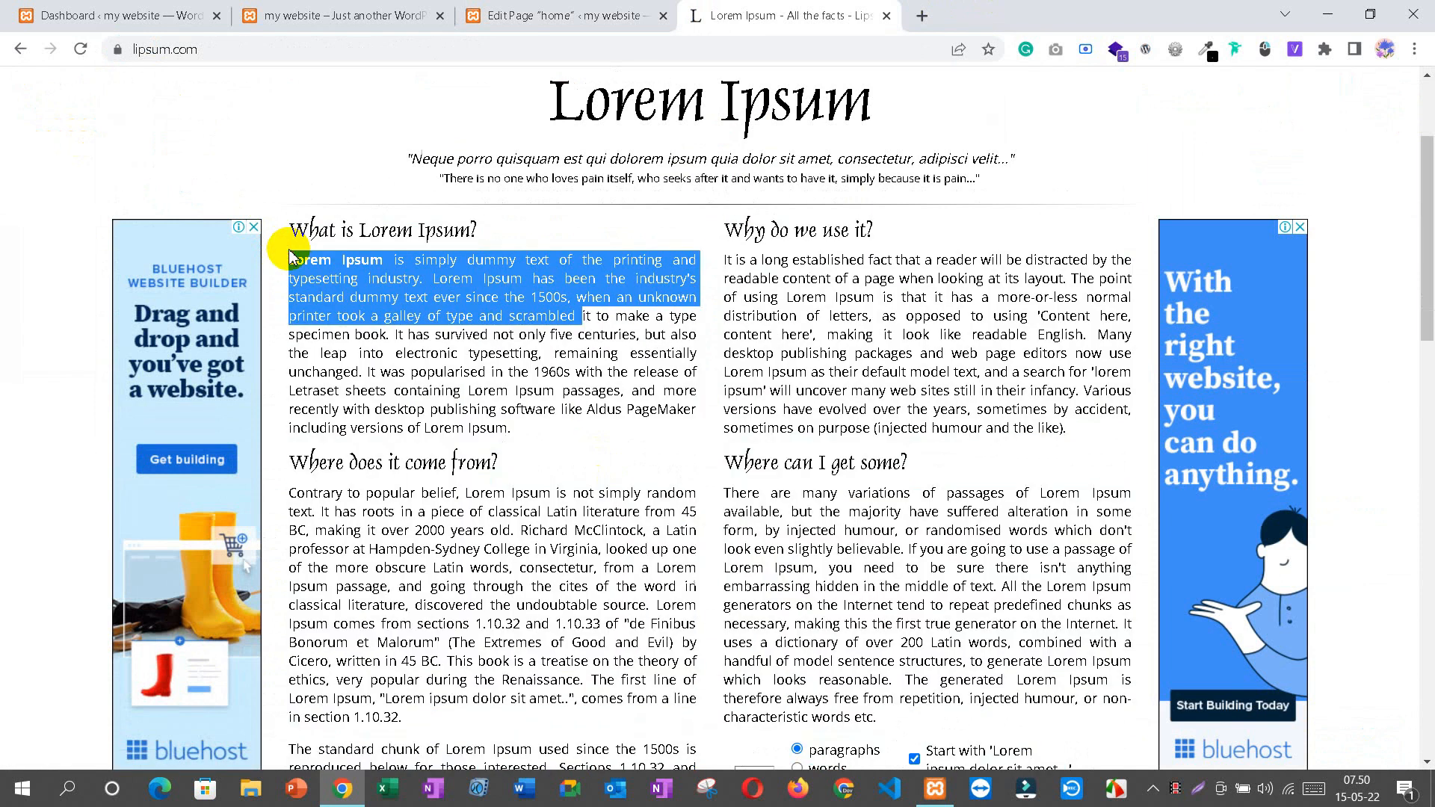
pyautogui.click(562, 9)
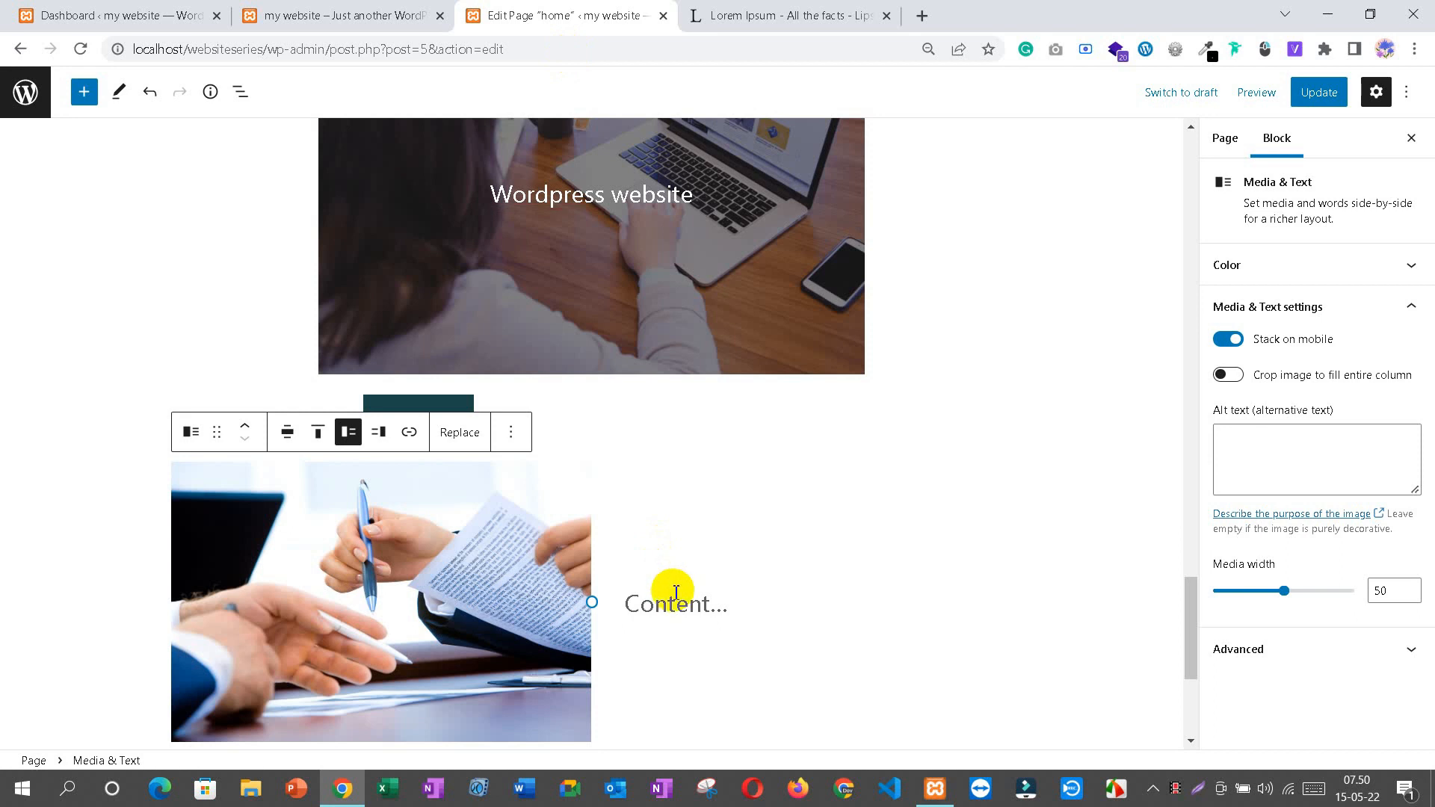
pyautogui.click(674, 602)
pyautogui.hotkey('ctrl', 'v')
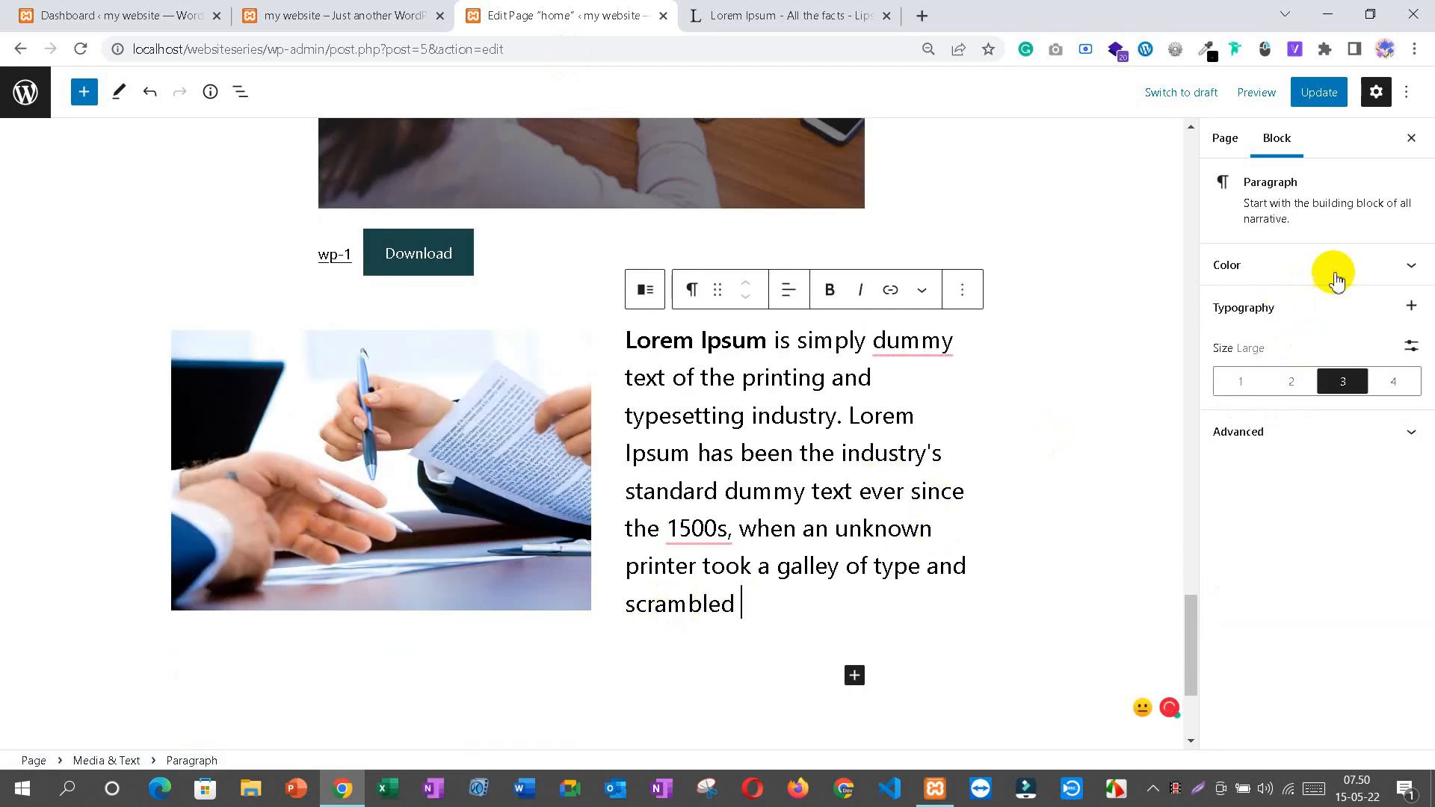
# Step: Set a custom font size of 18 px for the lorem ipsum paragraph in the Media & Text block
pyautogui.click(1399, 382)
pyautogui.click(1411, 346)
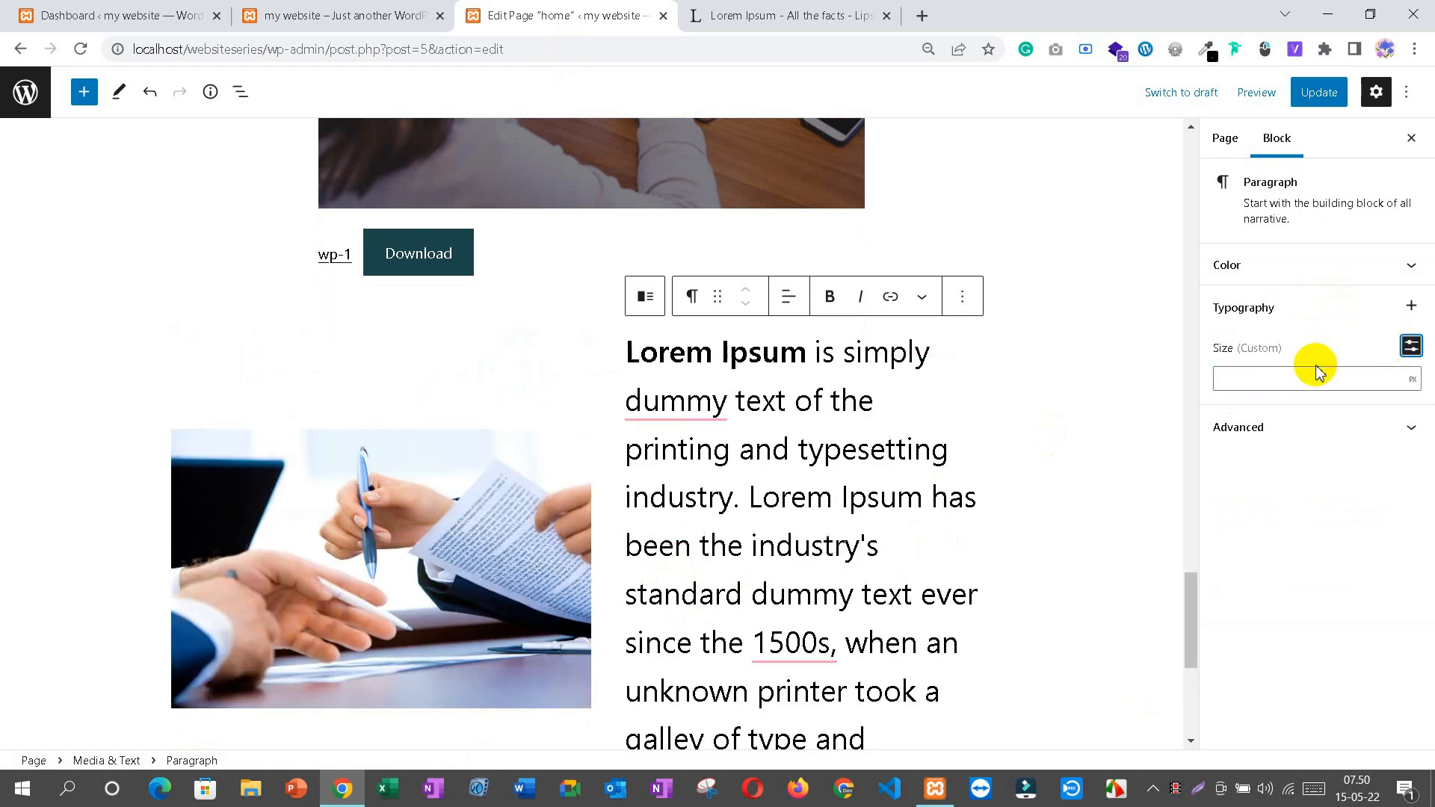
pyautogui.click(1299, 378)
pyautogui.write('18')
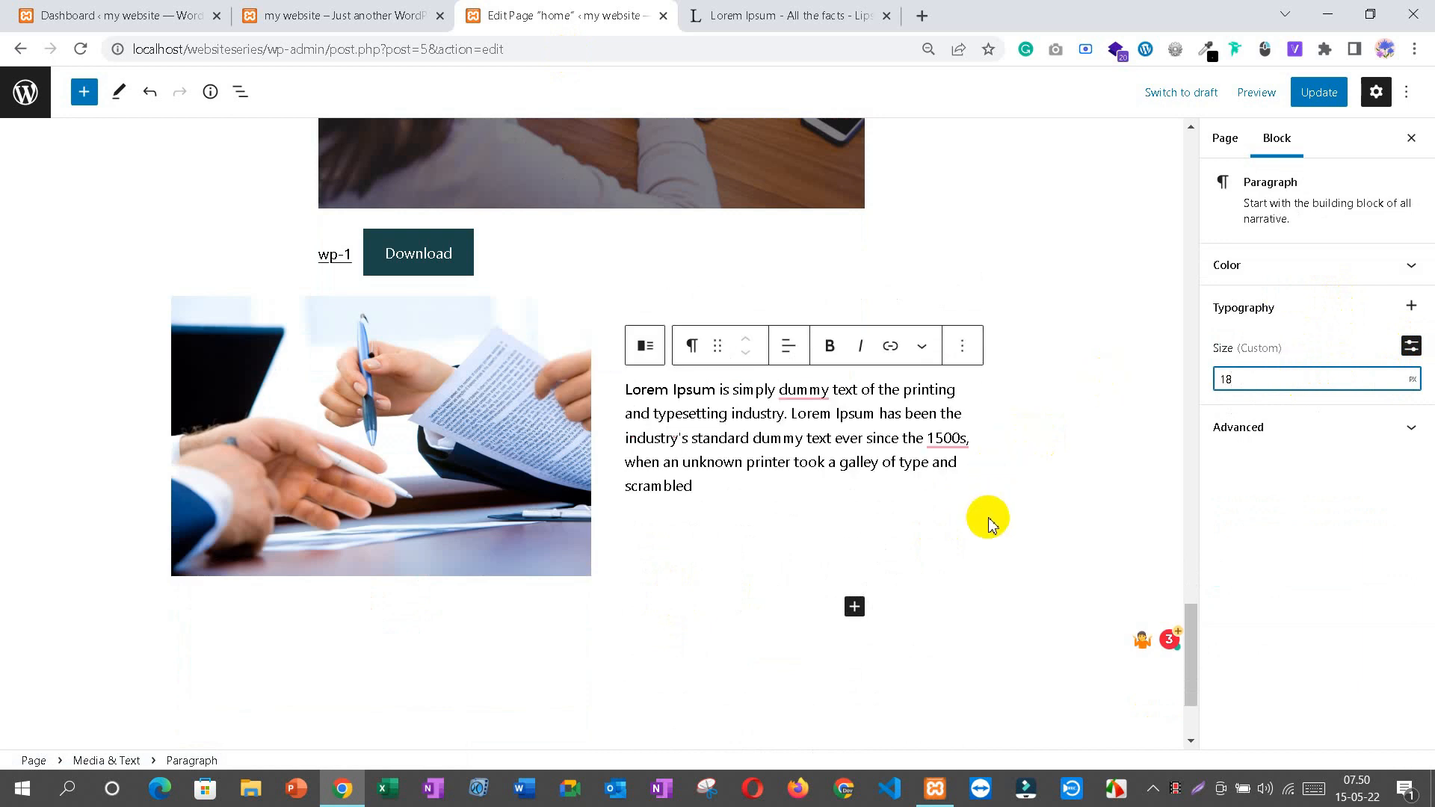
# Step: Start an empty paragraph below the Media & Text block and insert a Video block under it
pyautogui.click(688, 605)
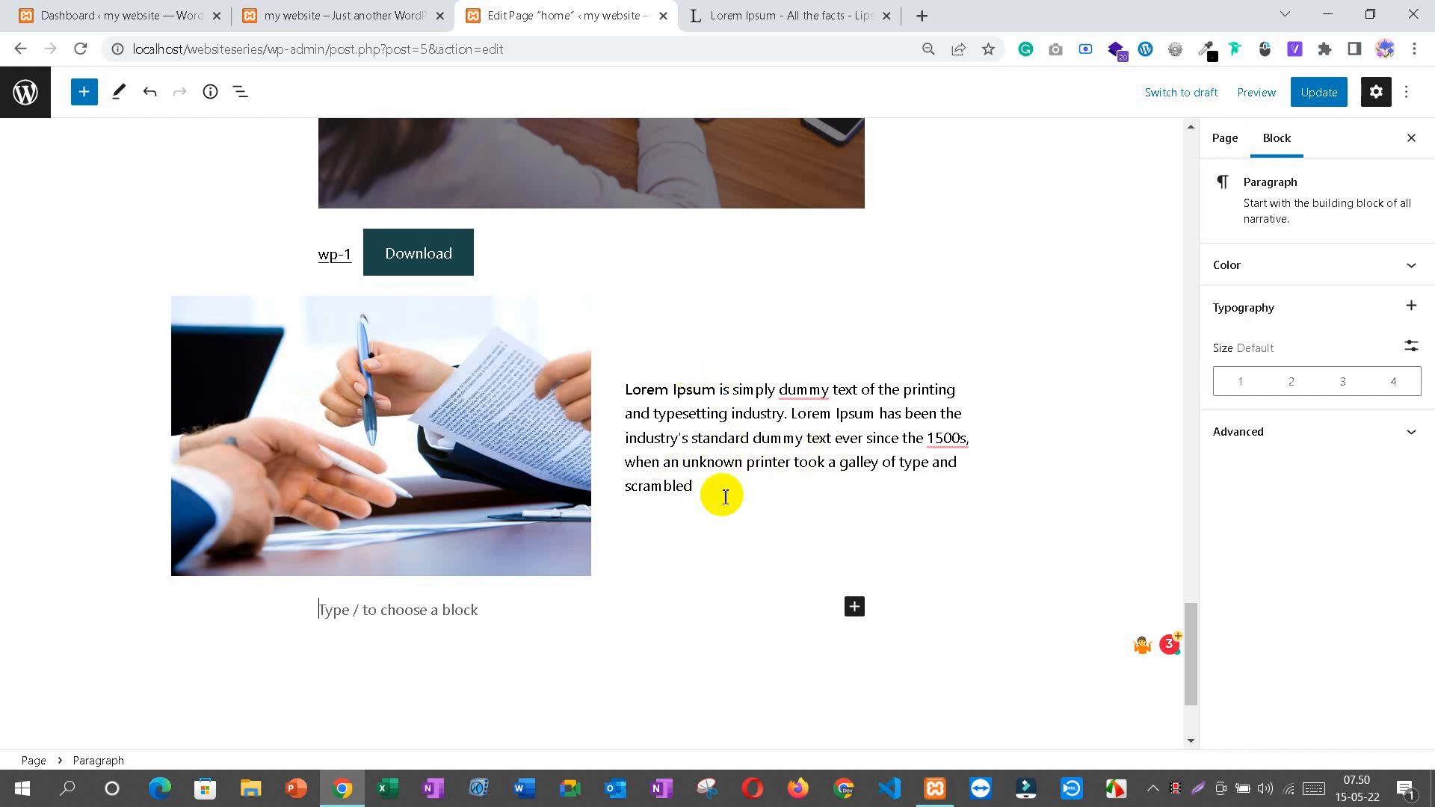
pyautogui.scroll(4, 722, 496)
pyautogui.scroll(-2, 353, 532)
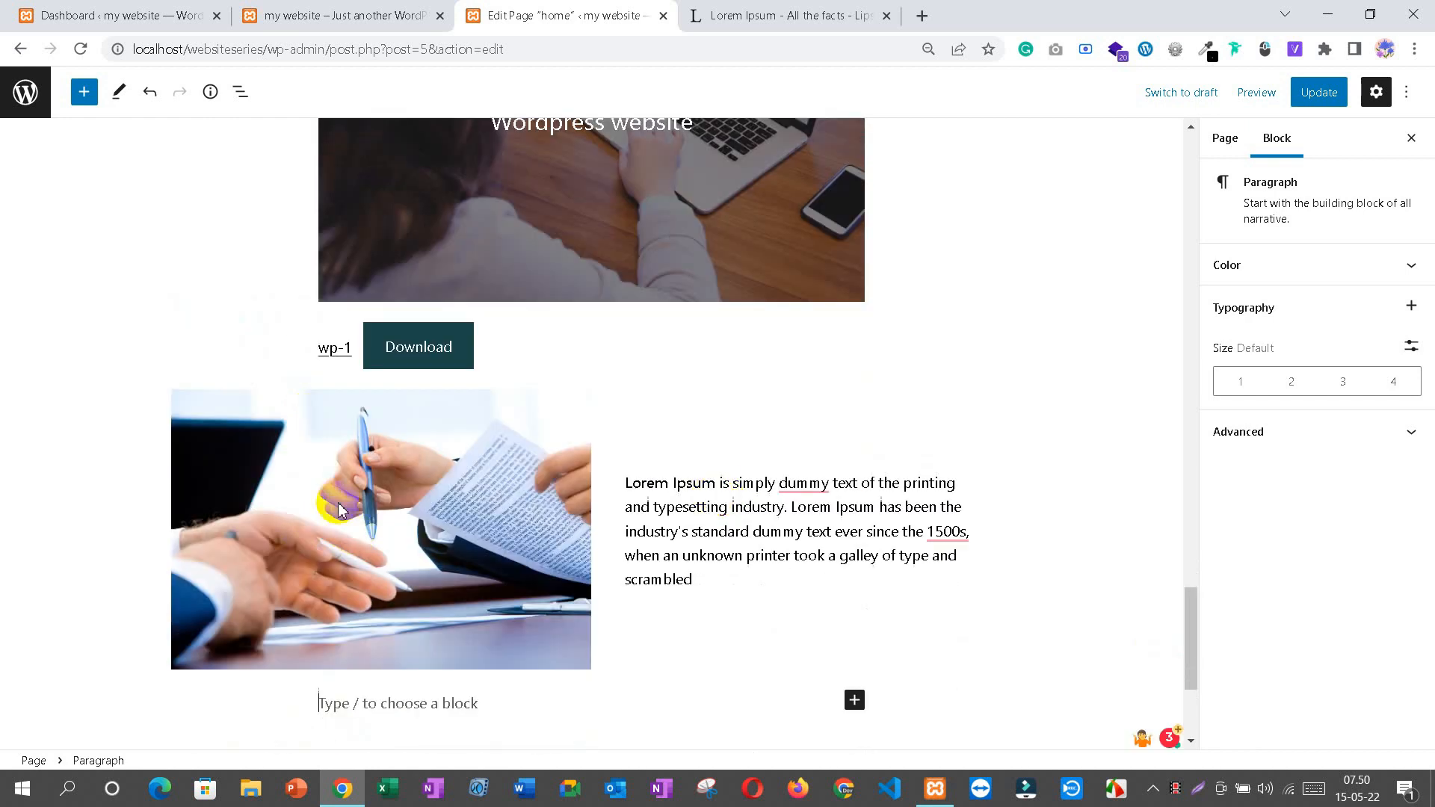
pyautogui.click(83, 95)
pyautogui.scroll(-5, 179, 448)
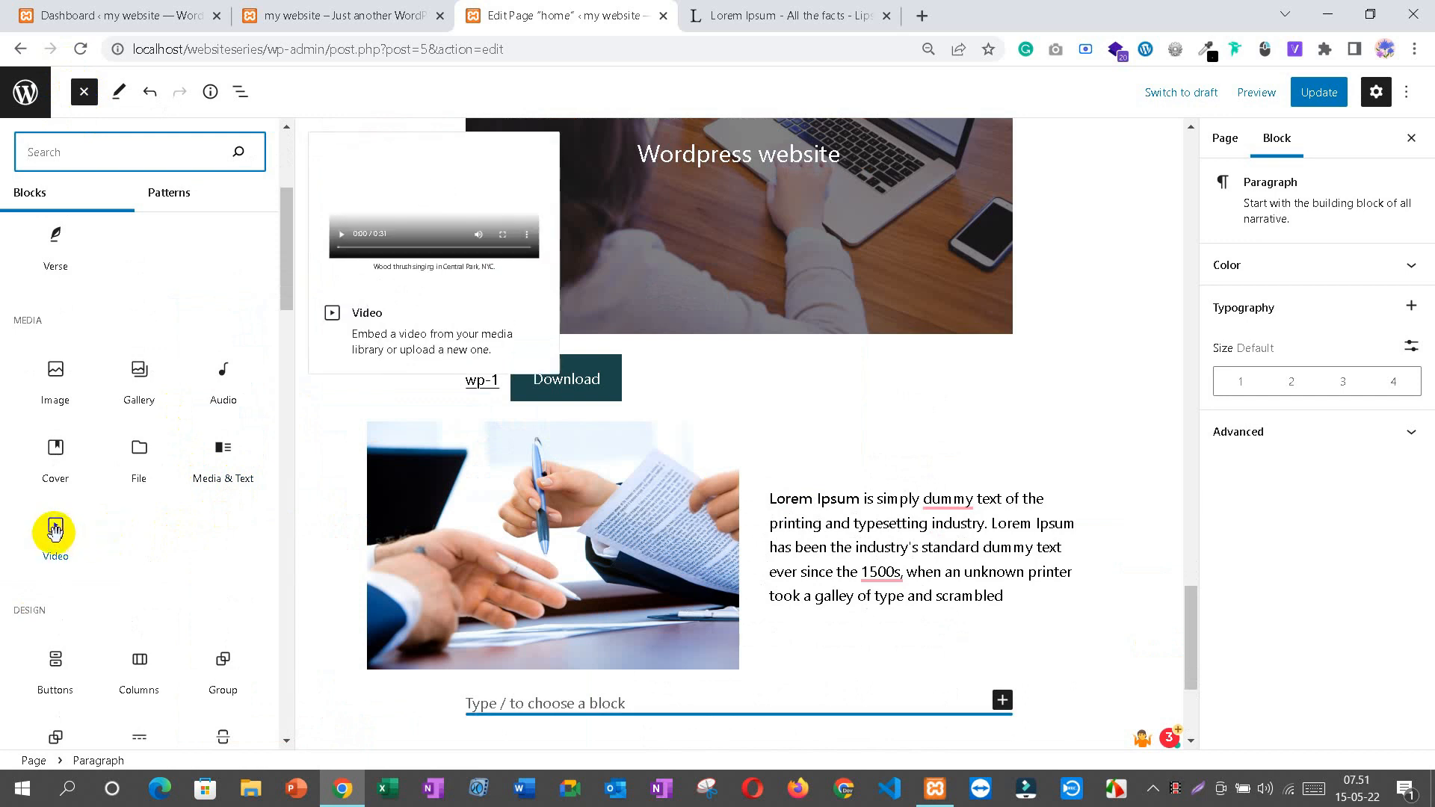
pyautogui.moveTo(56, 530); pyautogui.dragTo(725, 609)
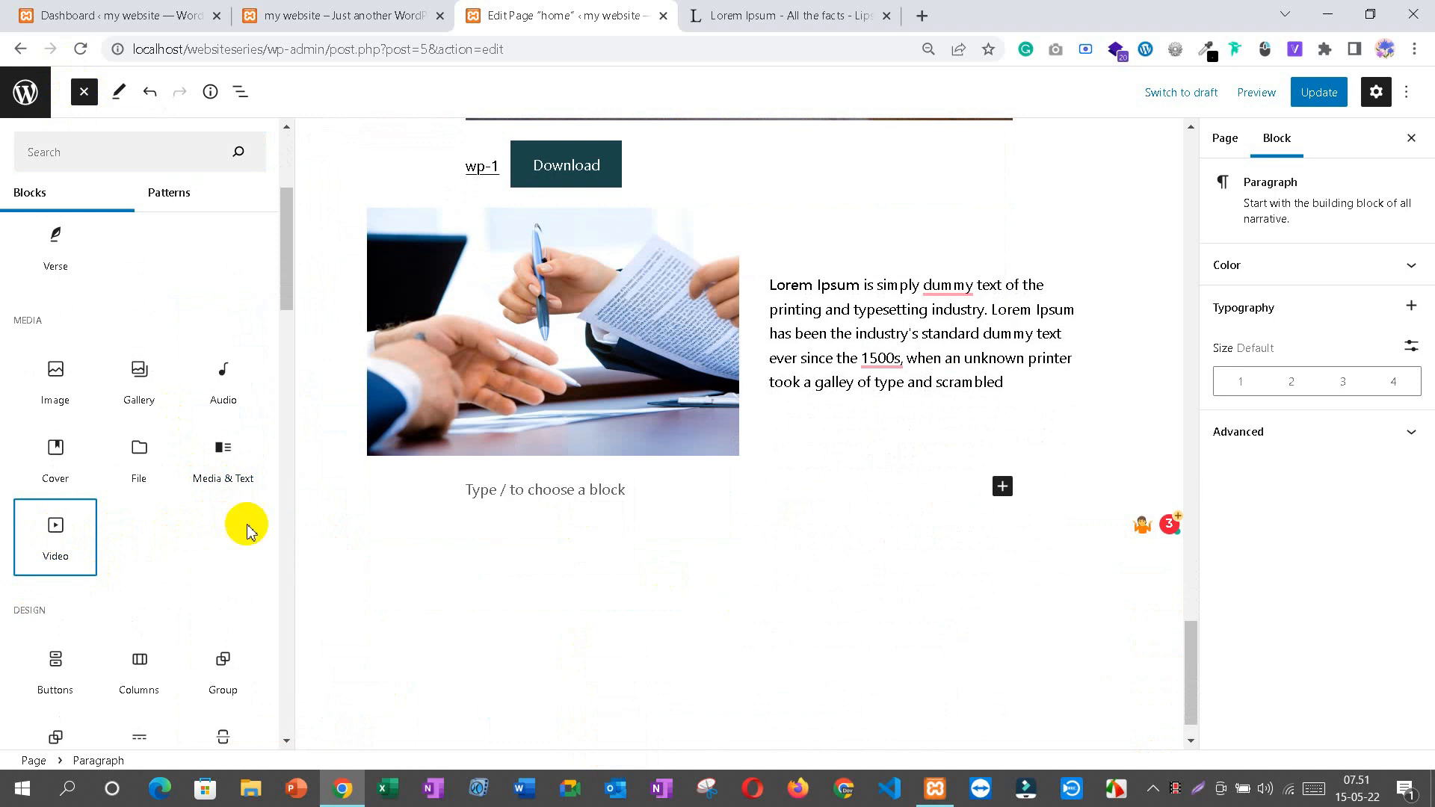
pyautogui.moveTo(52, 527); pyautogui.dragTo(549, 491)
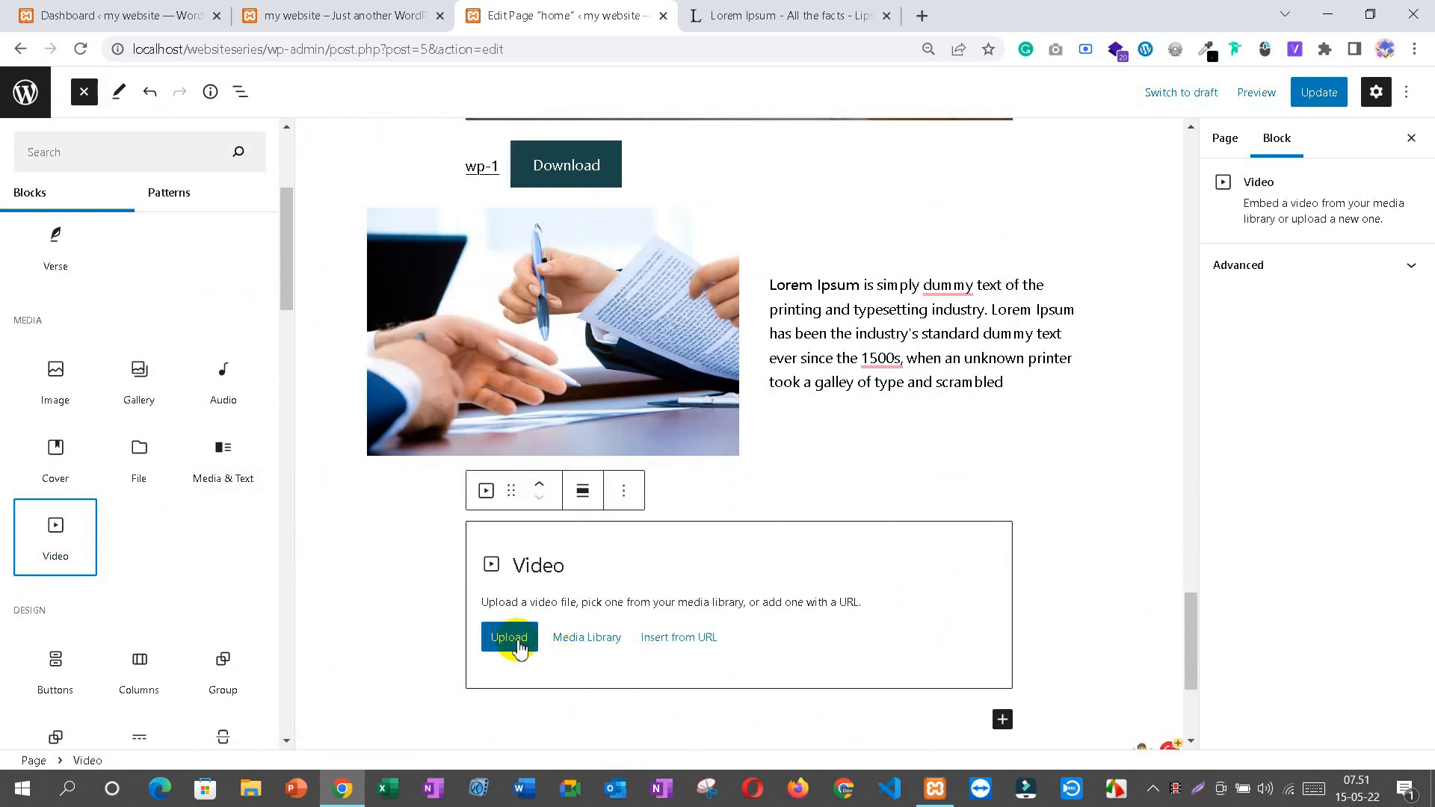
pyautogui.click(517, 646)
pyautogui.click(362, 669)
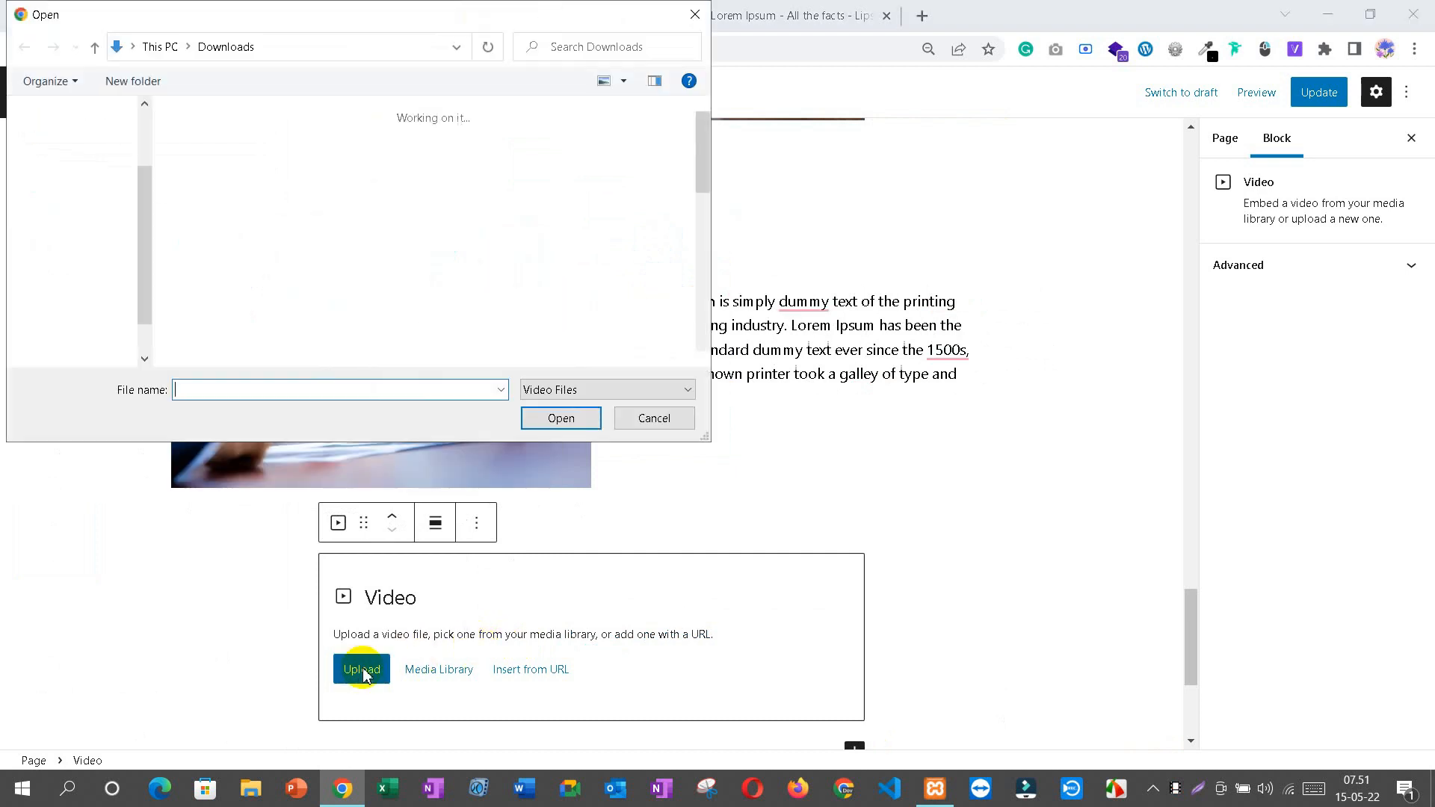
pyautogui.click(224, 299)
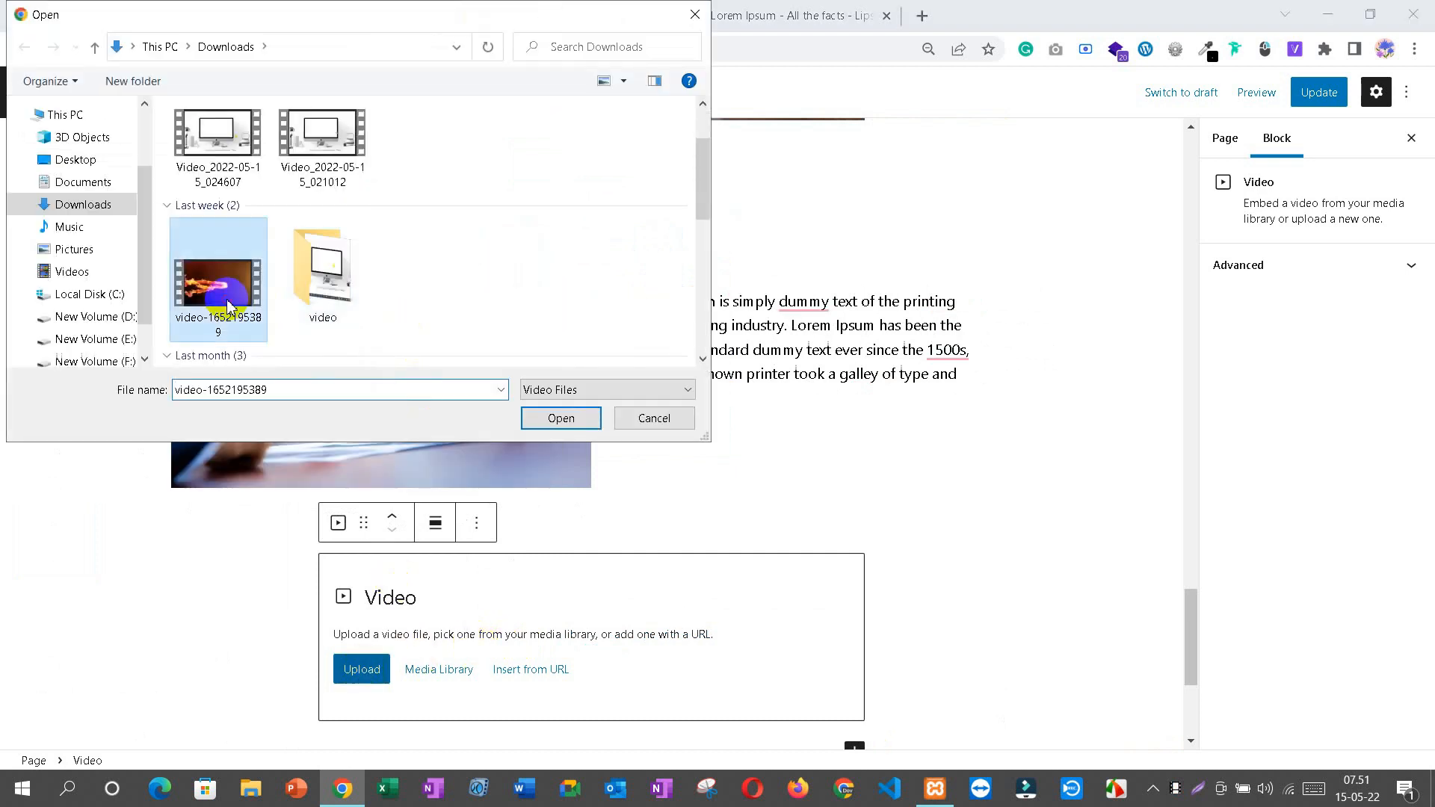
pyautogui.click(561, 418)
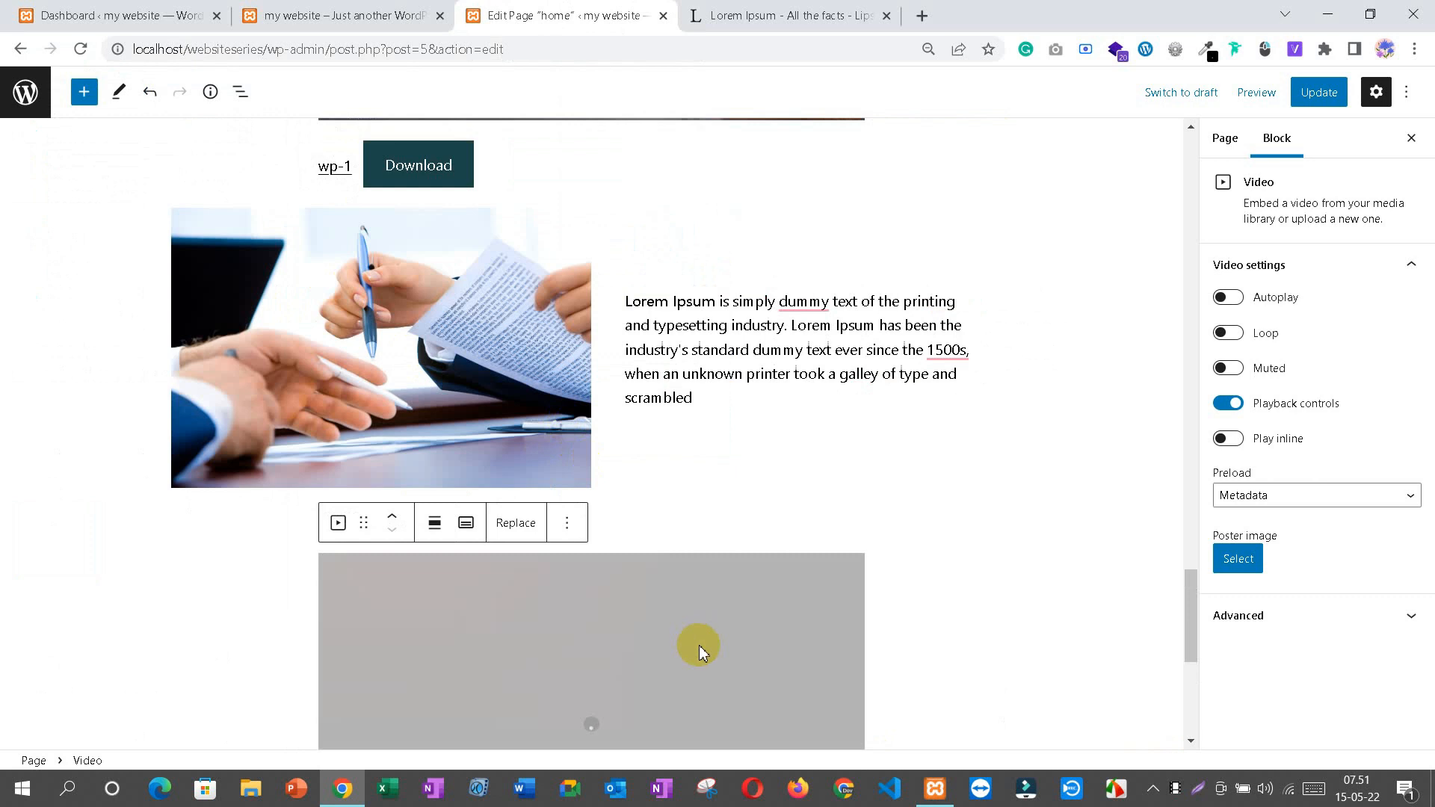
# Step: Play the uploaded video in the Video block to check it
pyautogui.scroll(-2, 698, 644)
pyautogui.click(336, 647)
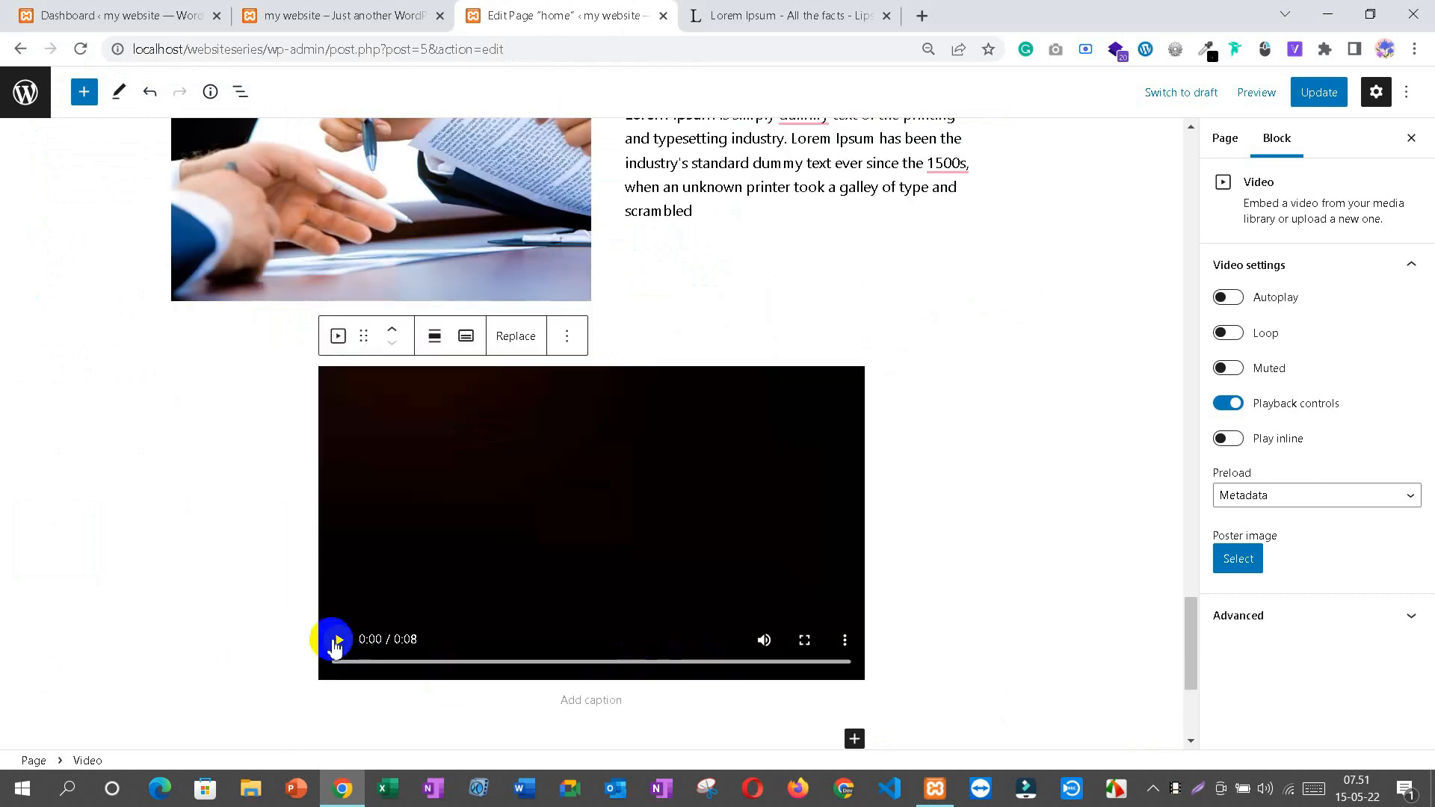
pyautogui.click(339, 647)
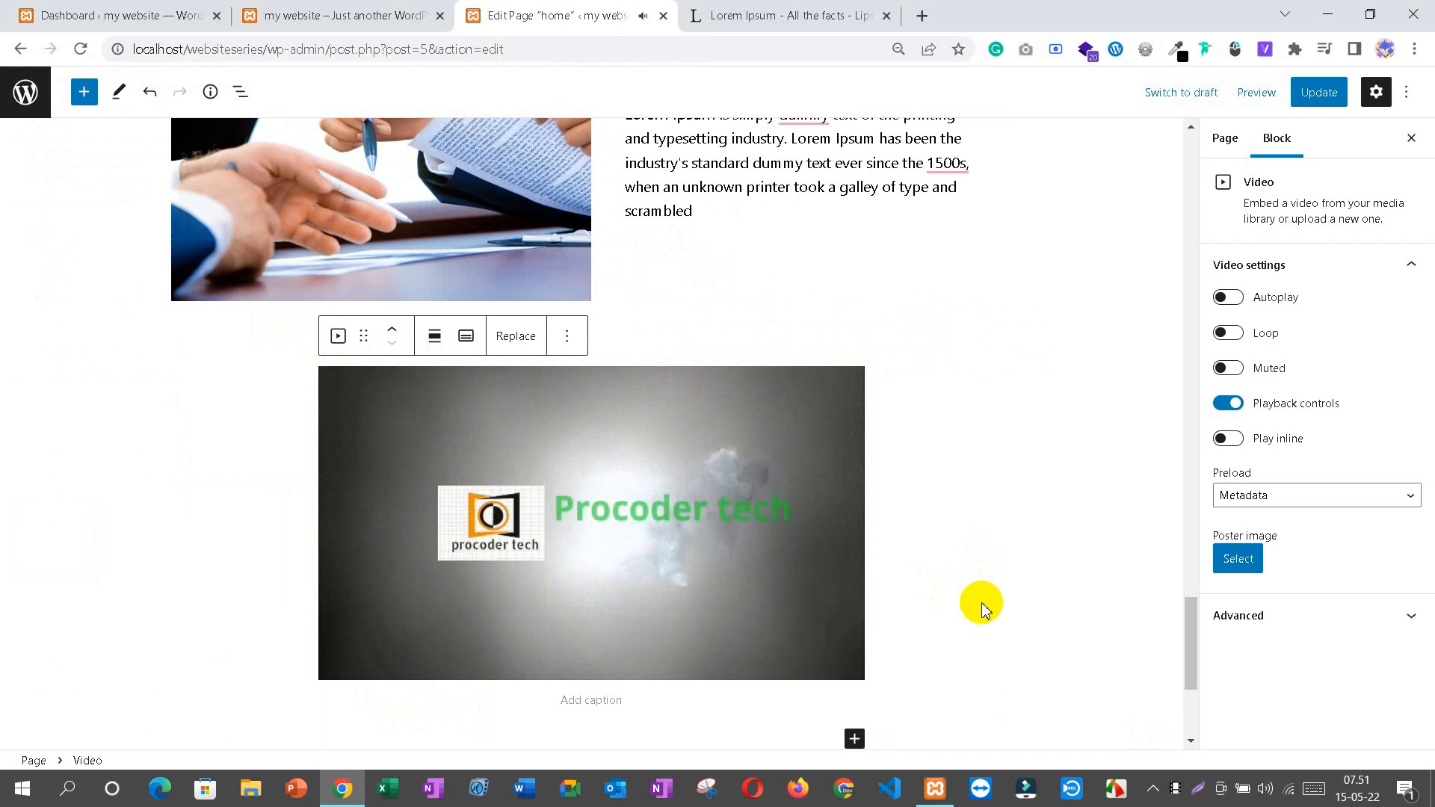
pyautogui.scroll(-3, 981, 605)
pyautogui.scroll(3, 982, 605)
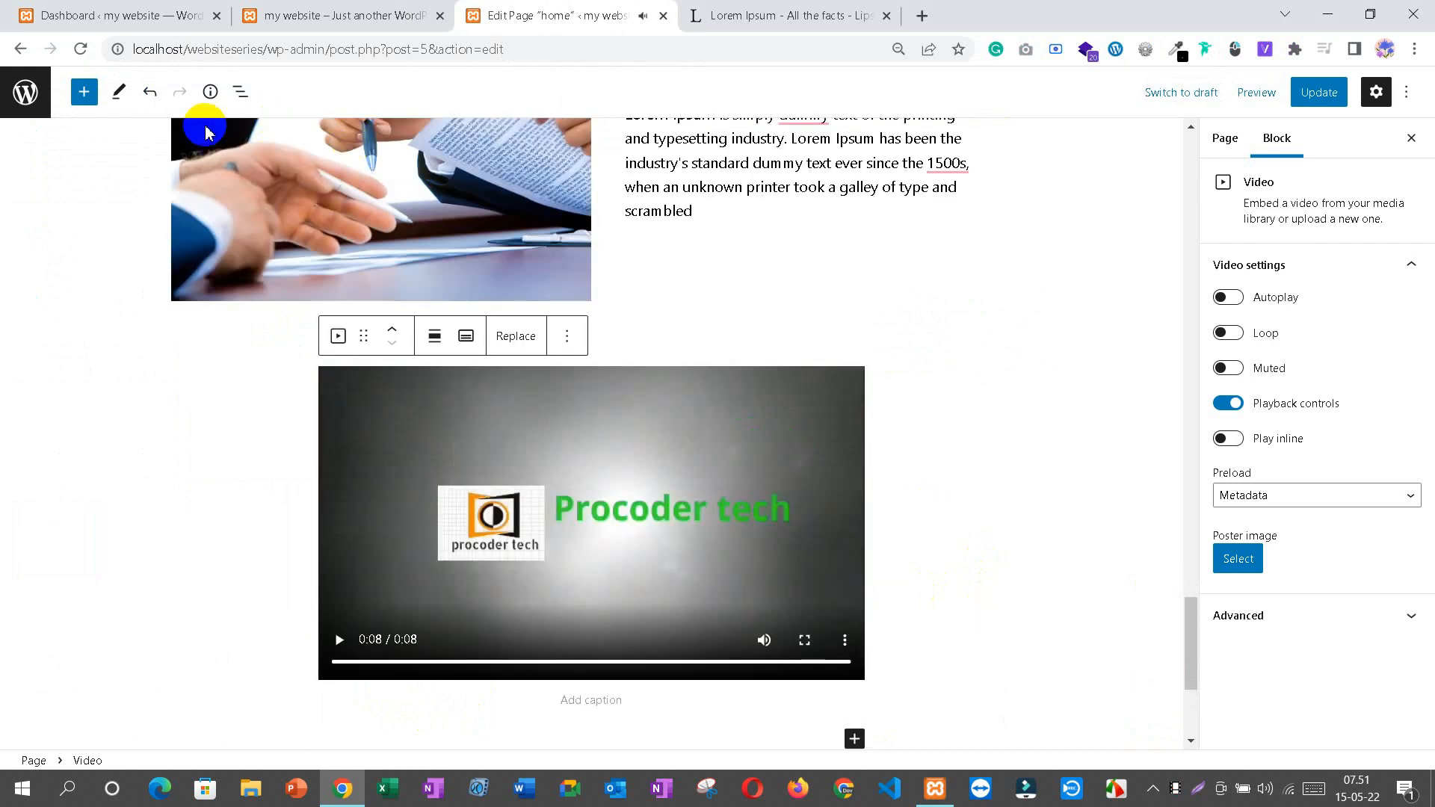
# Step: Insert a Buttons block from the Design blocks below the video
pyautogui.click(85, 91)
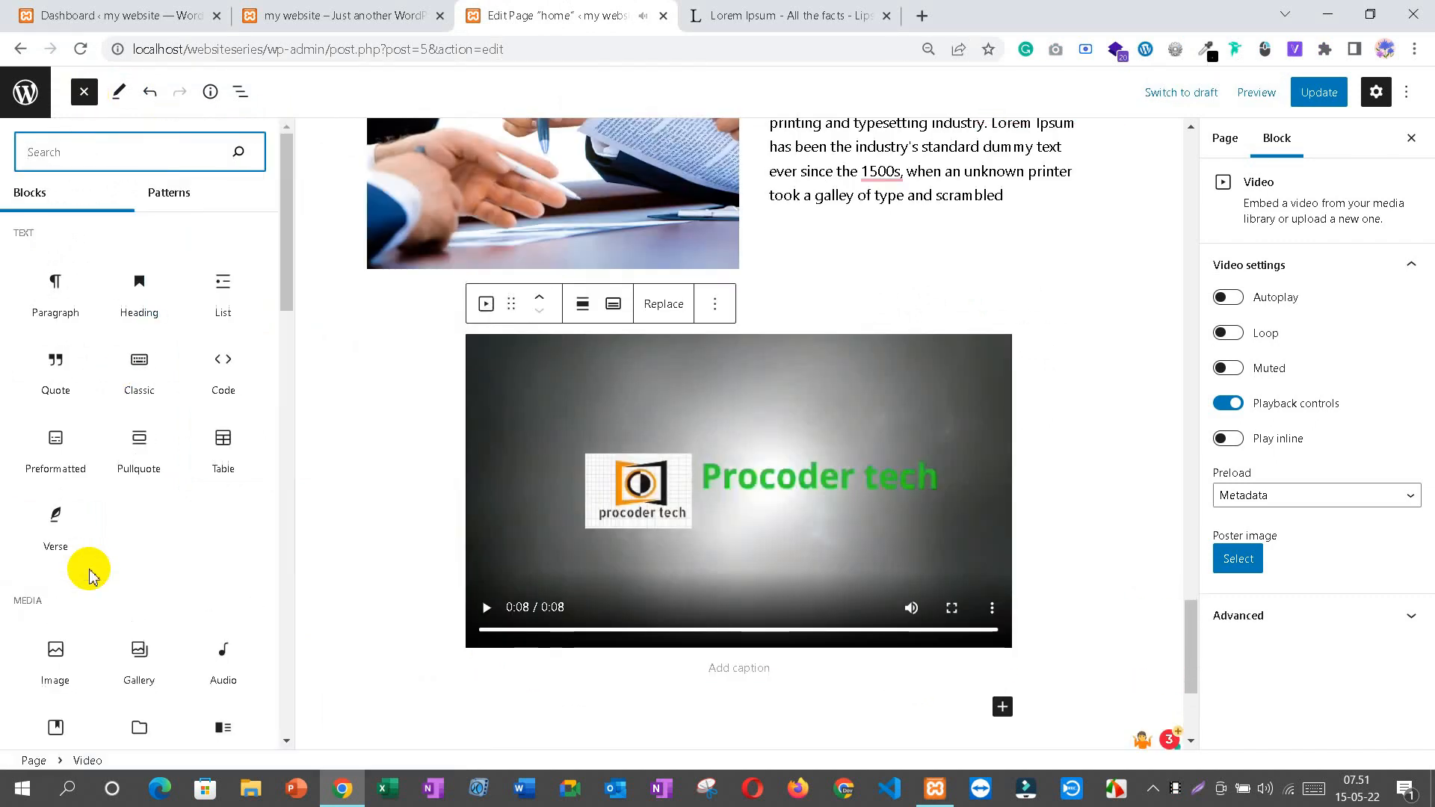
pyautogui.scroll(-3, 89, 575)
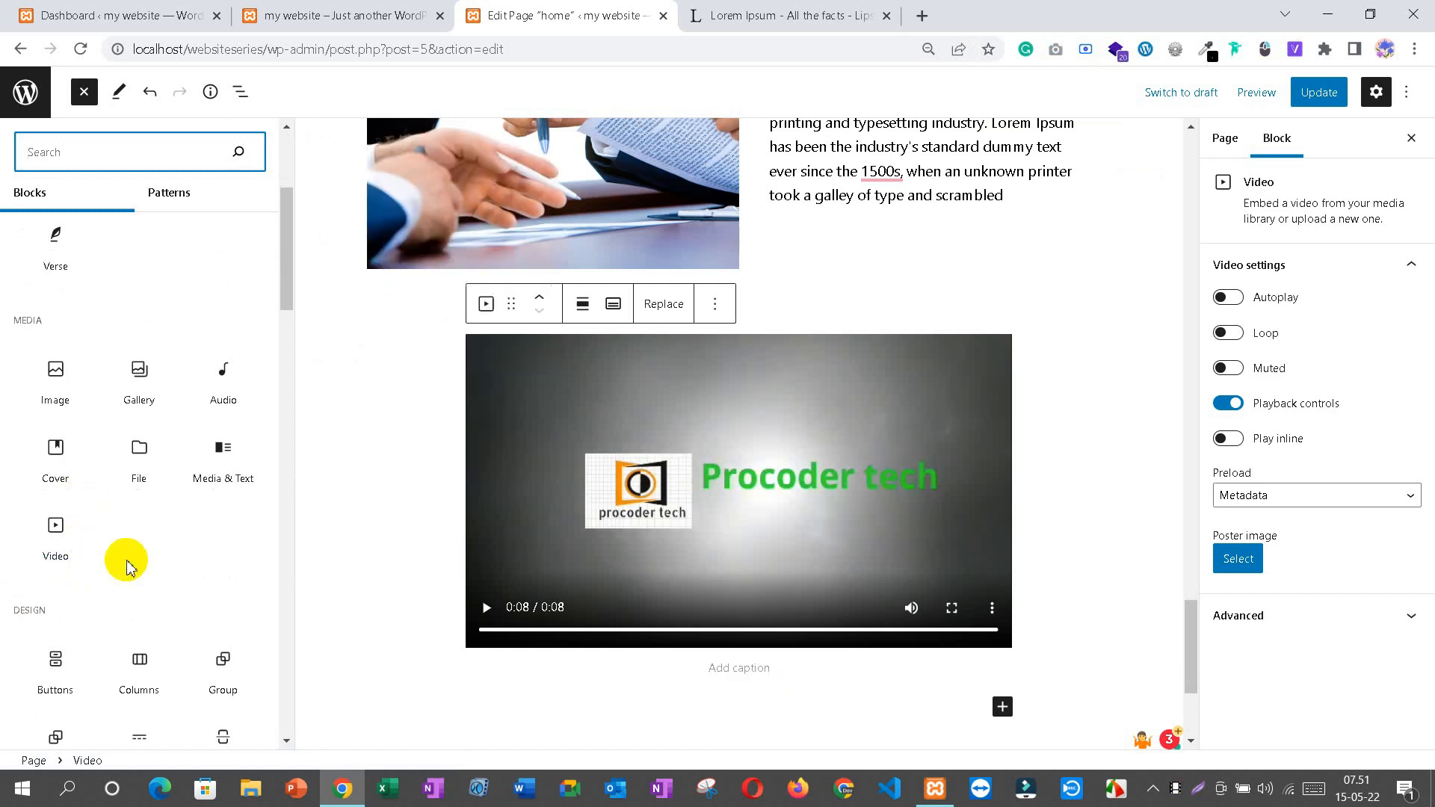
pyautogui.scroll(-2, 126, 566)
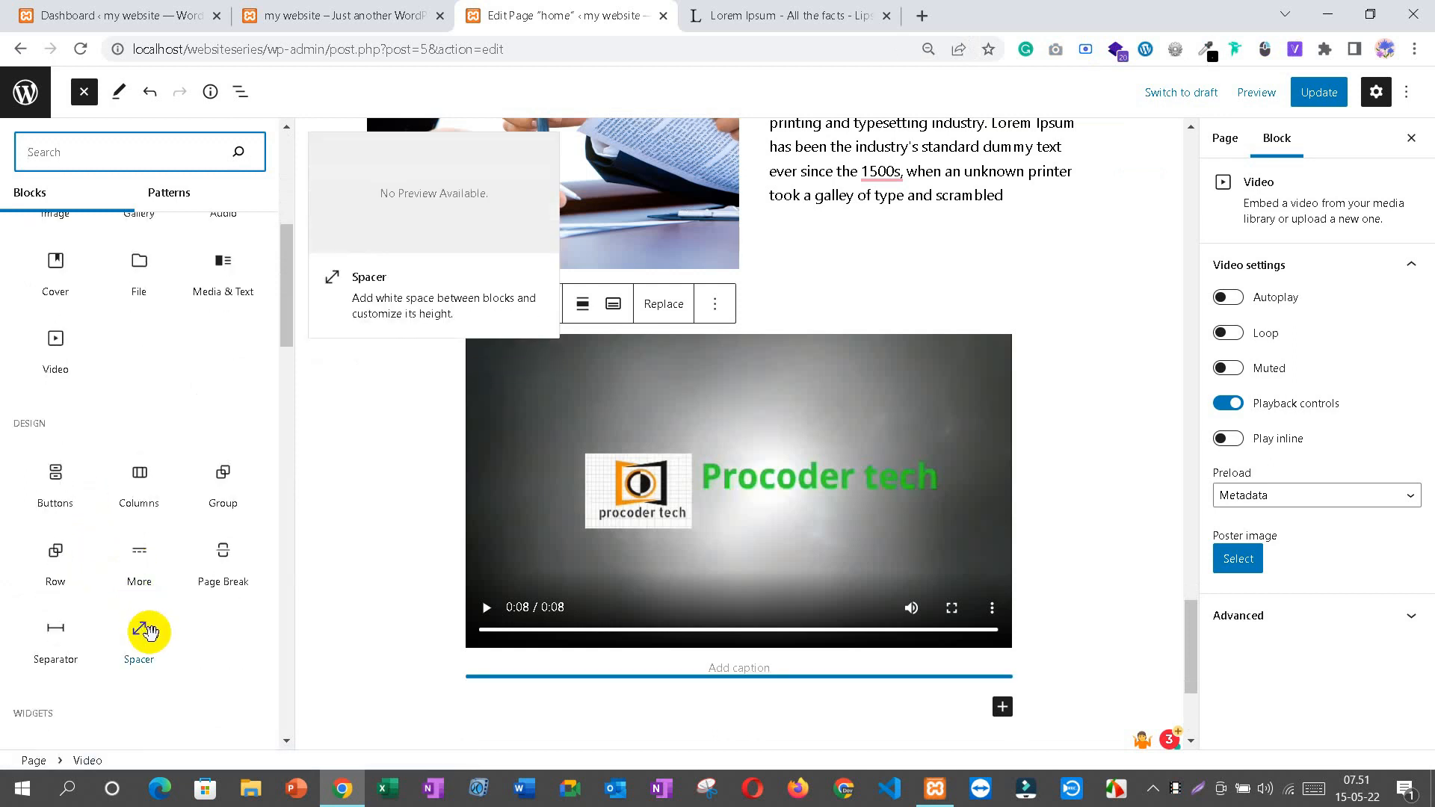
pyautogui.scroll(-1, 147, 631)
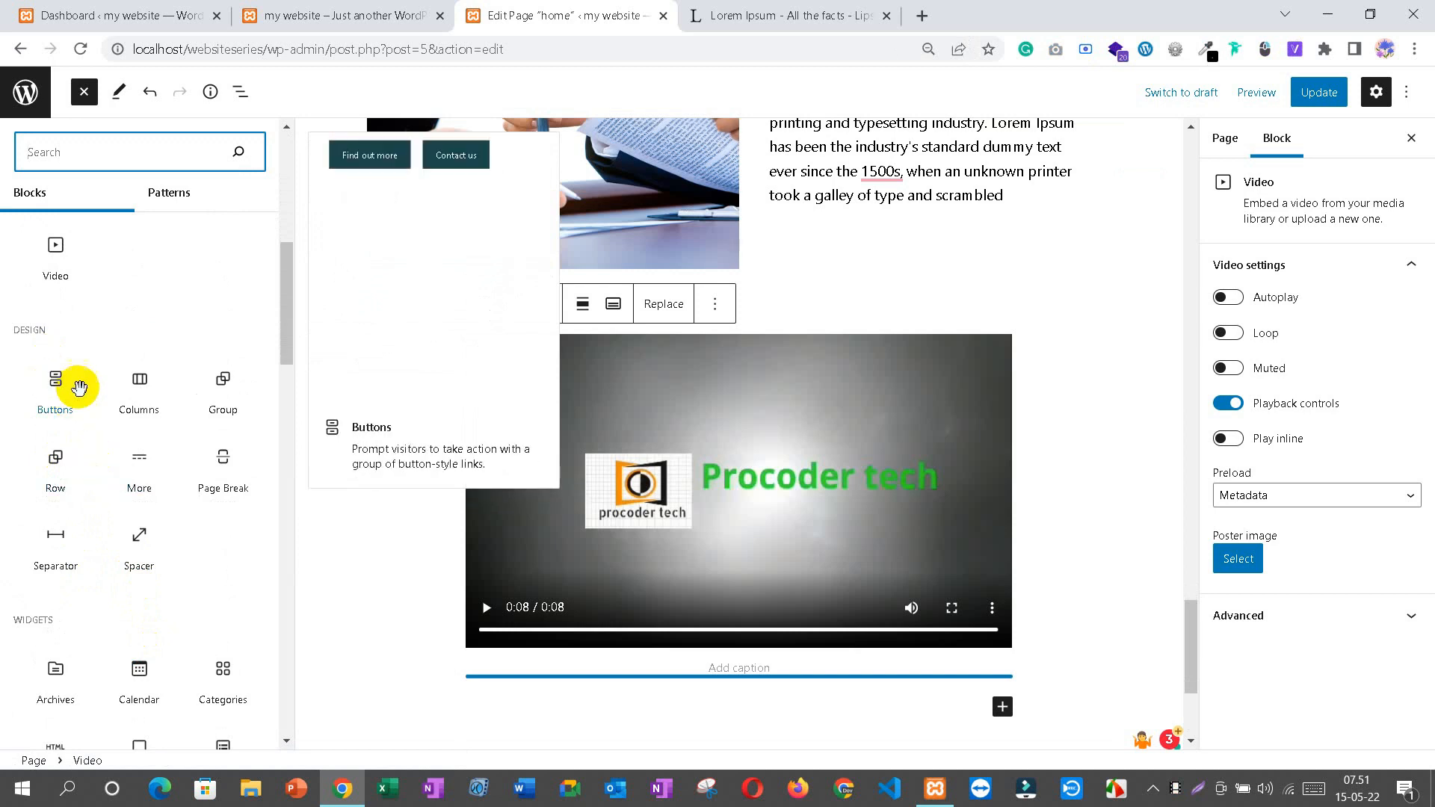
pyautogui.moveTo(60, 389); pyautogui.dragTo(794, 729)
pyautogui.scroll(-1, 769, 718)
# Step: Label the new button "Click here"
pyautogui.click(495, 609)
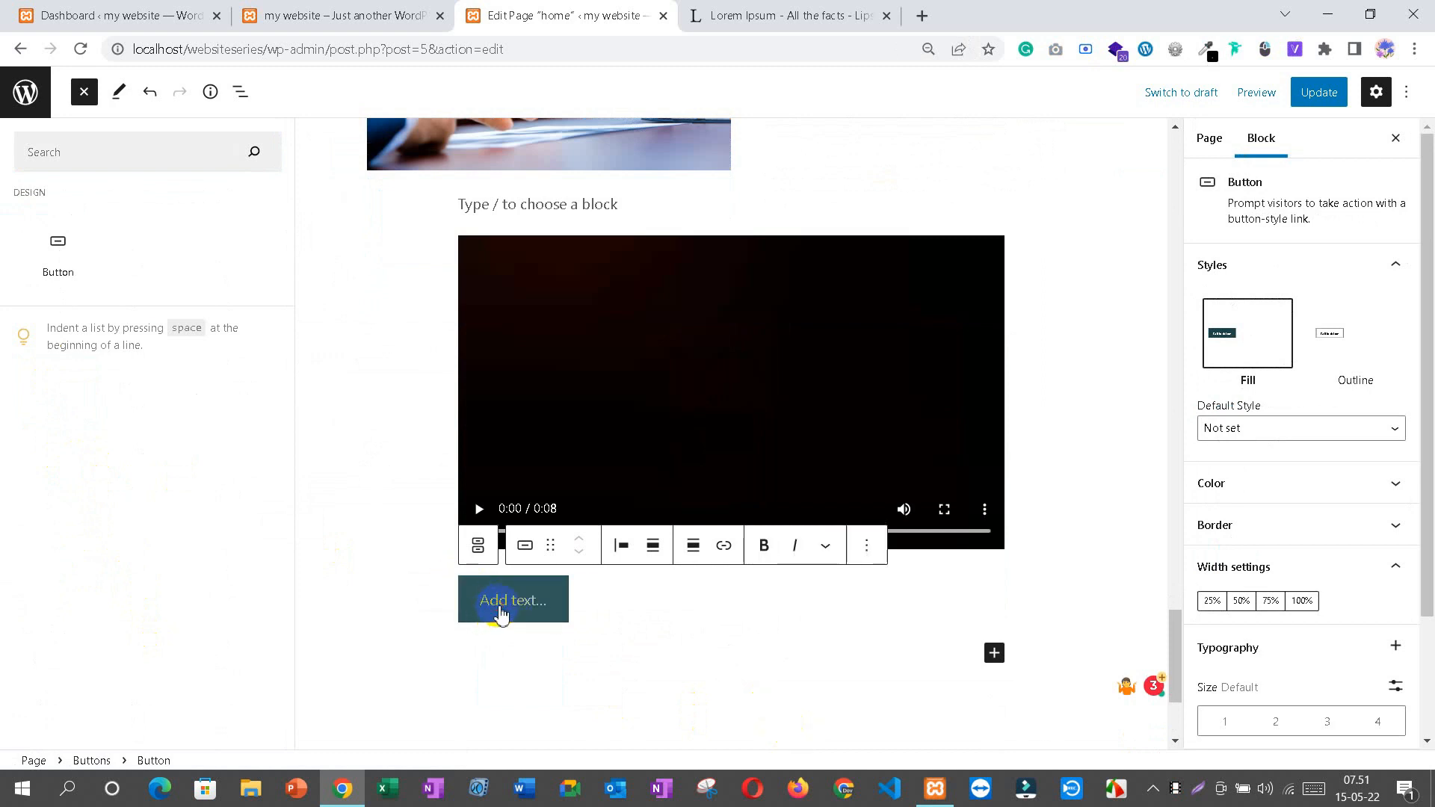
pyautogui.write('click here')
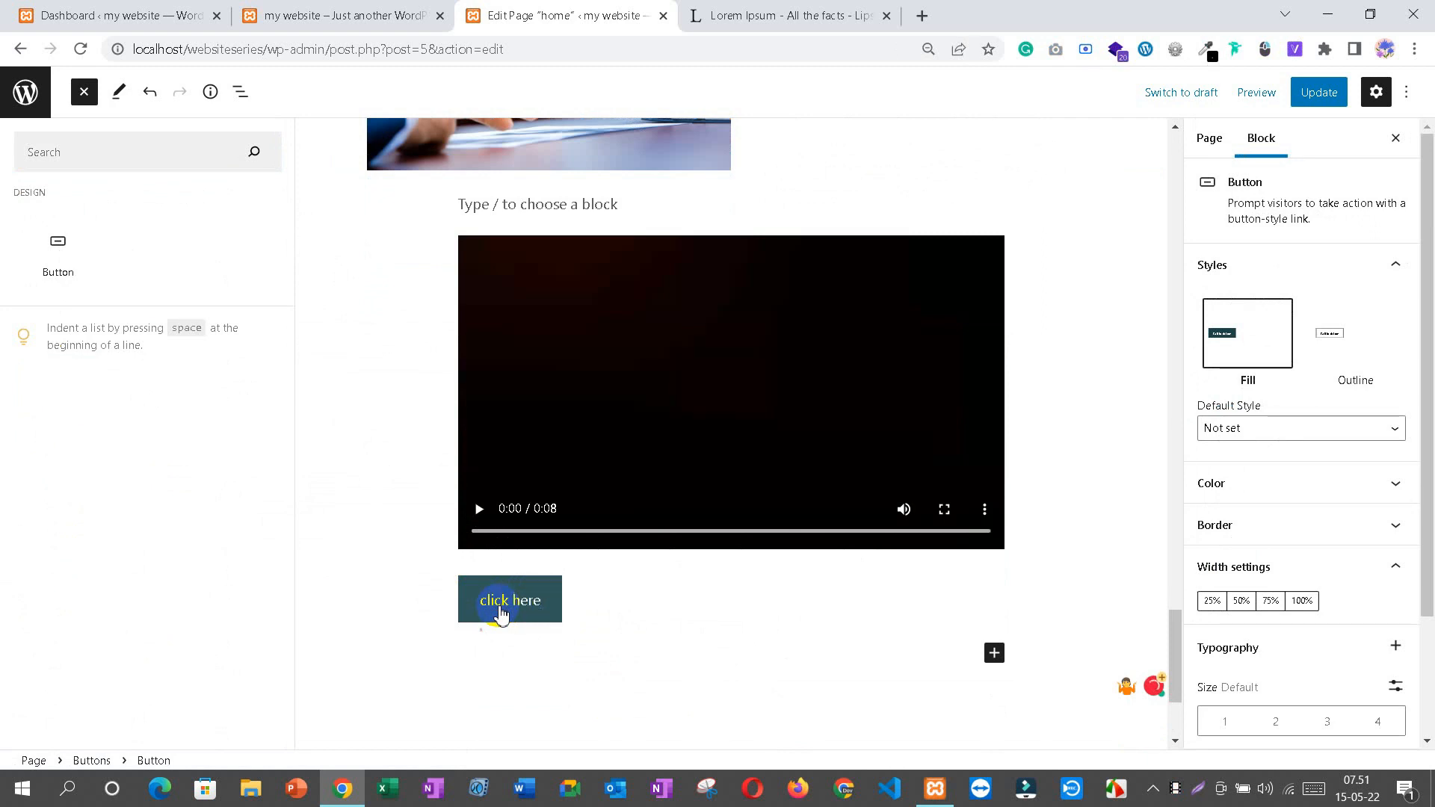
pyautogui.click(493, 602)
pyautogui.click(505, 647)
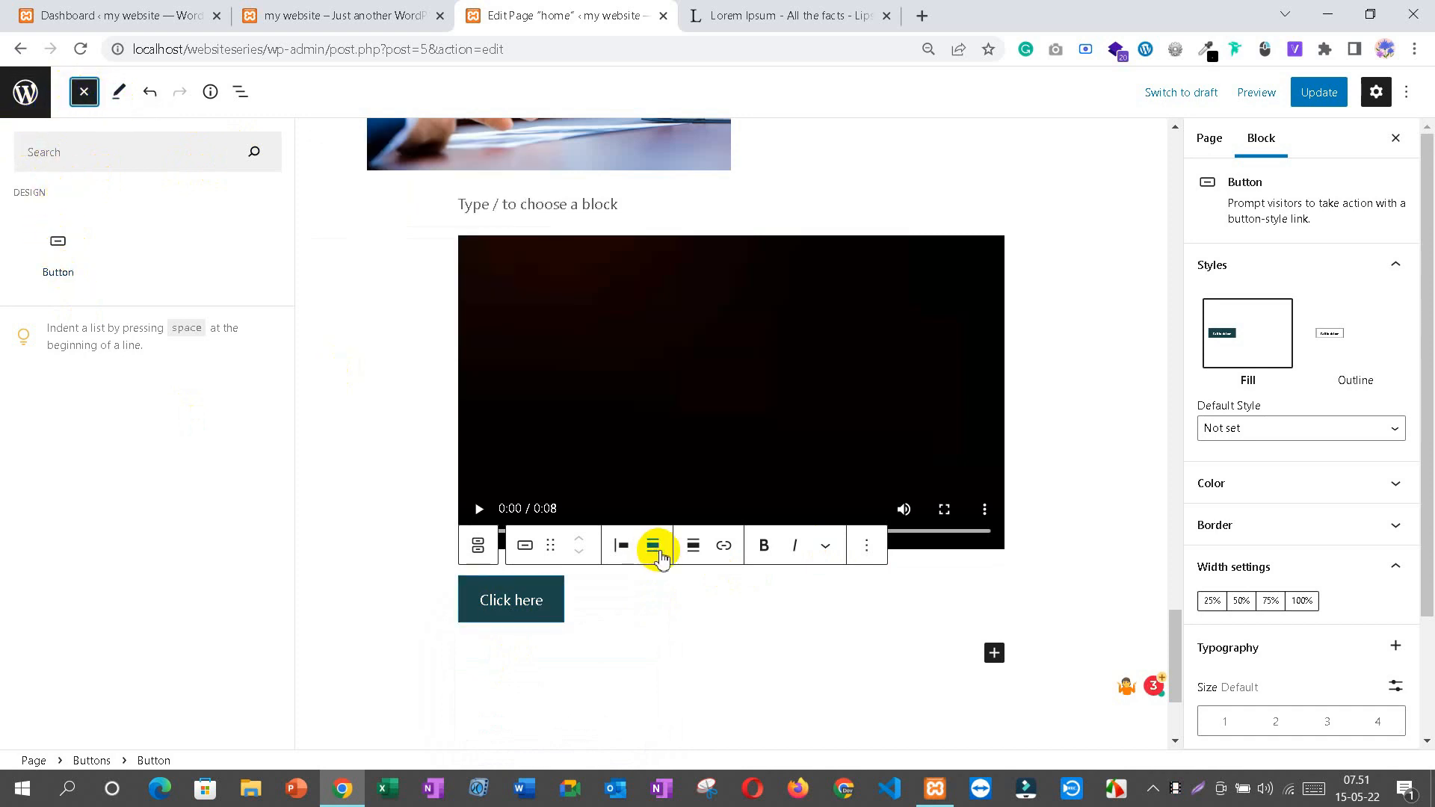
pyautogui.click(645, 625)
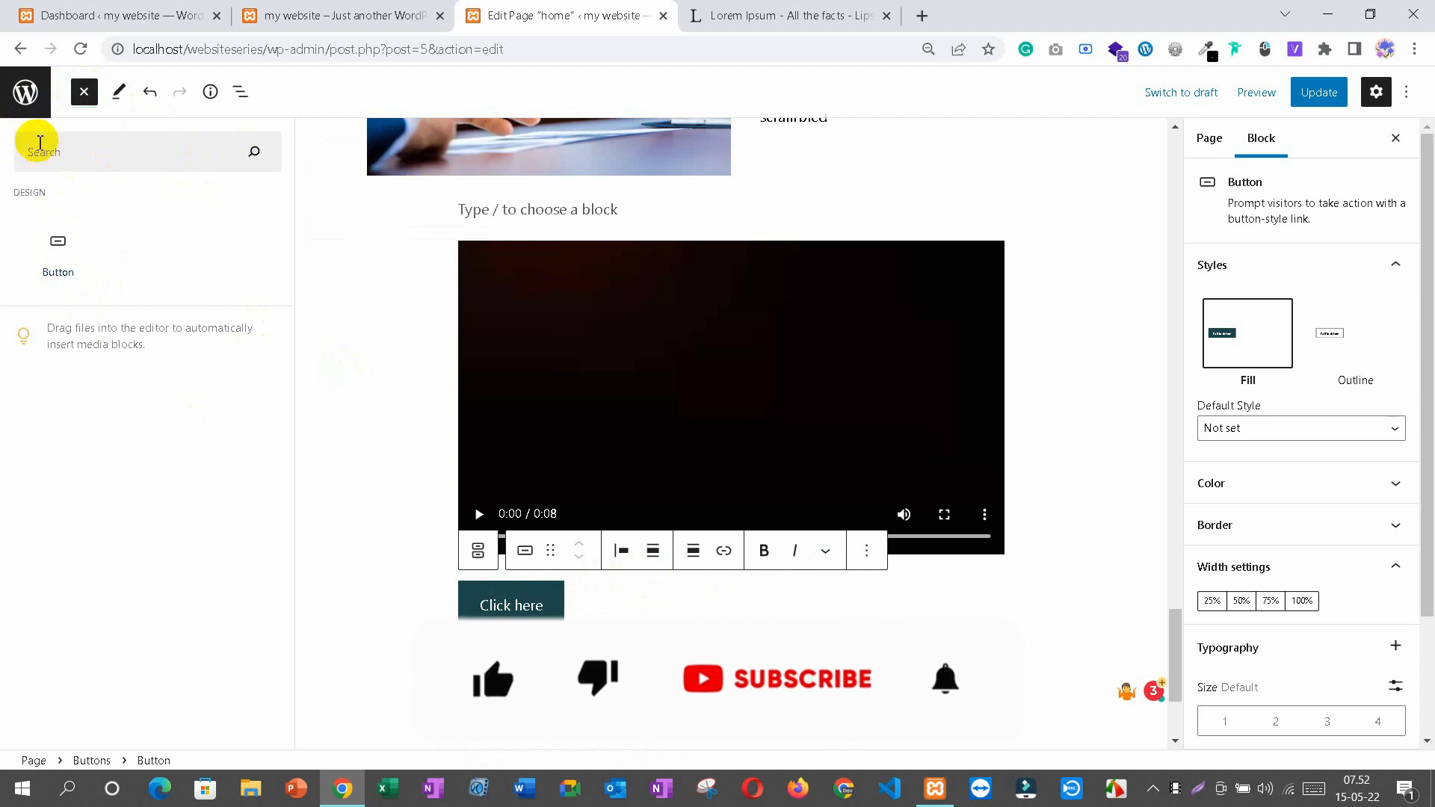
# Step: Stay on the editor page instead of leaving it, and update the home page to save the new blocks
pyautogui.click(23, 50)
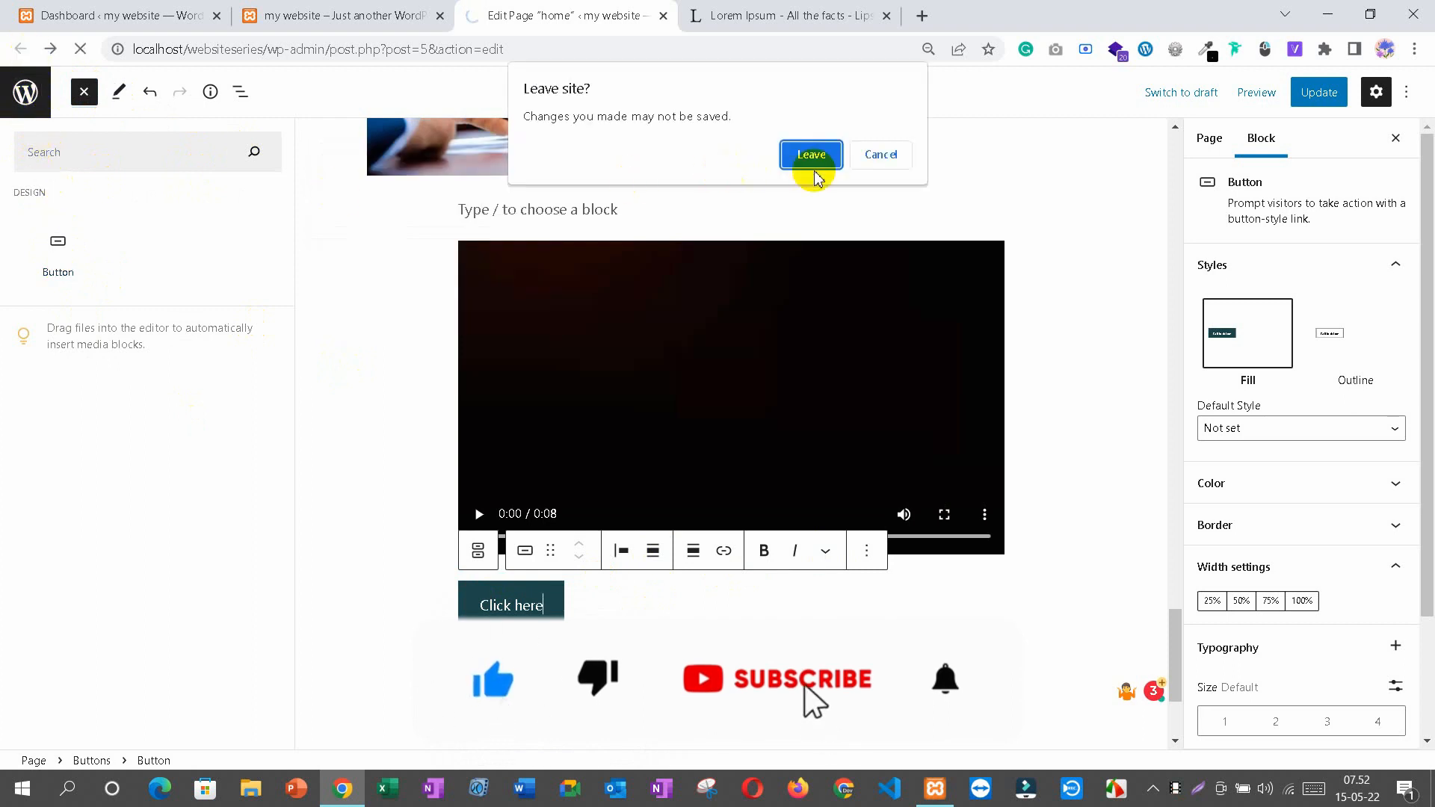
pyautogui.click(879, 154)
pyautogui.click(1312, 91)
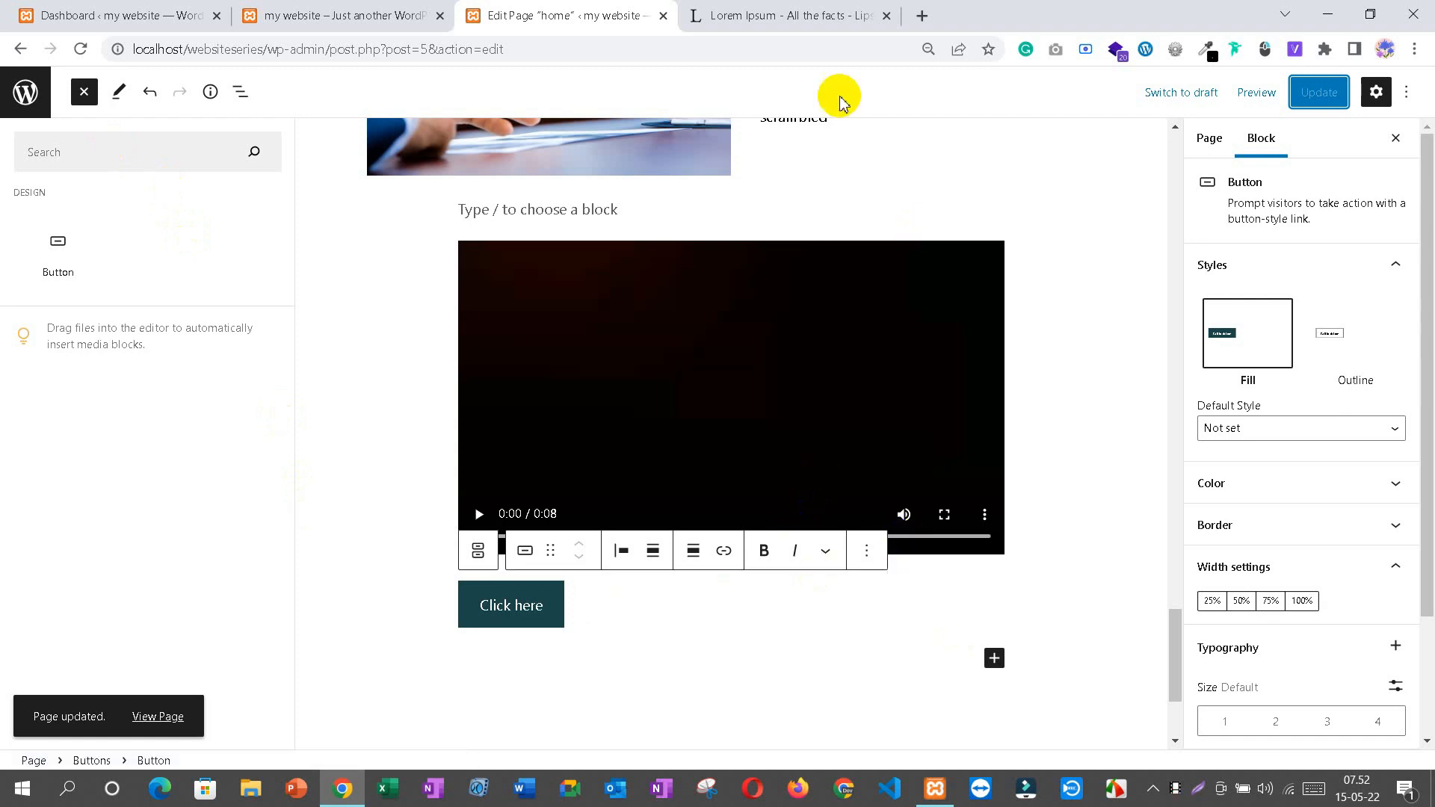
# Step: Review the saved blocks, return to the Pages list and reopen the home page for editing
pyautogui.scroll(5, 852, 576)
pyautogui.scroll(-5, 852, 576)
pyautogui.scroll(-1, 856, 581)
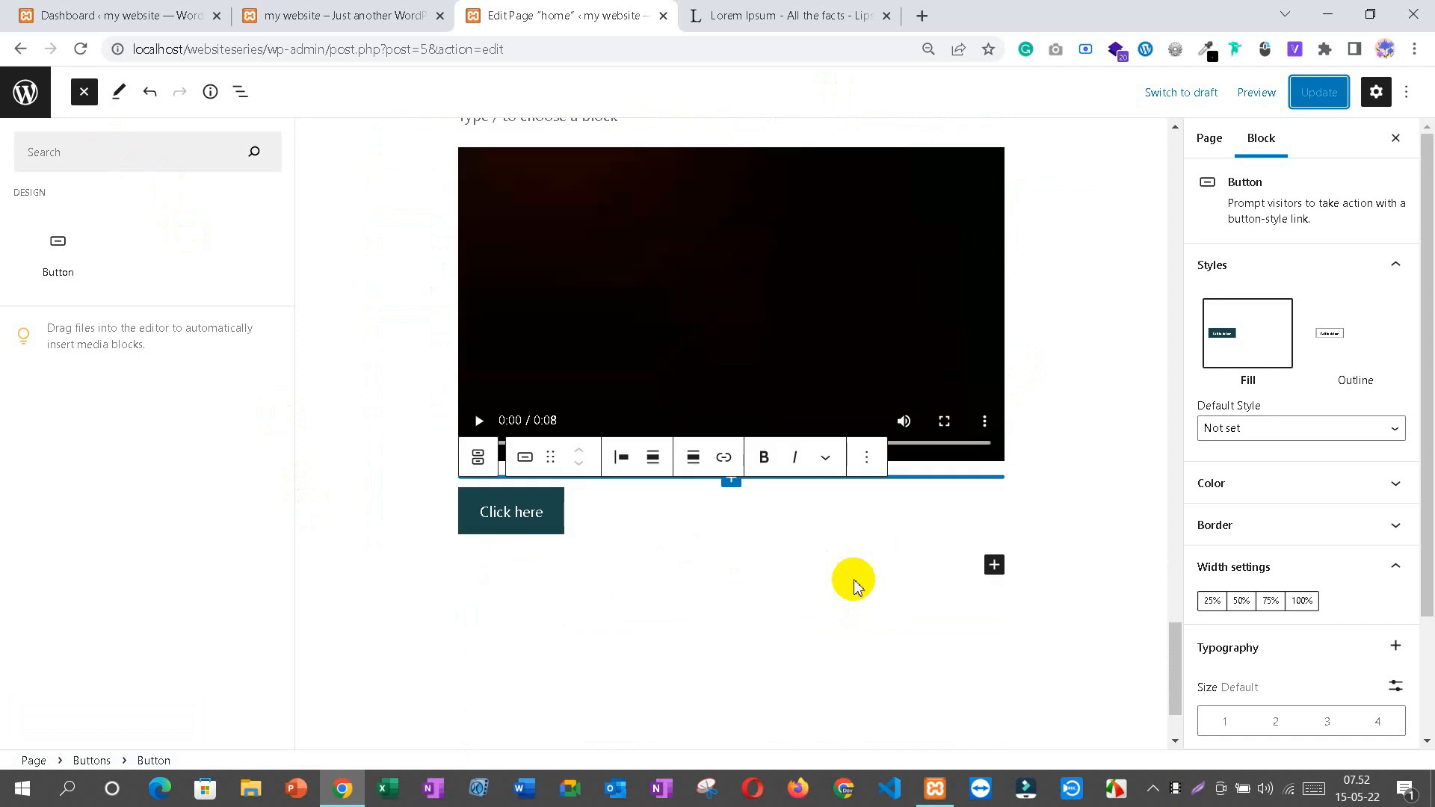
pyautogui.scroll(4, 852, 580)
pyautogui.scroll(-1, 852, 579)
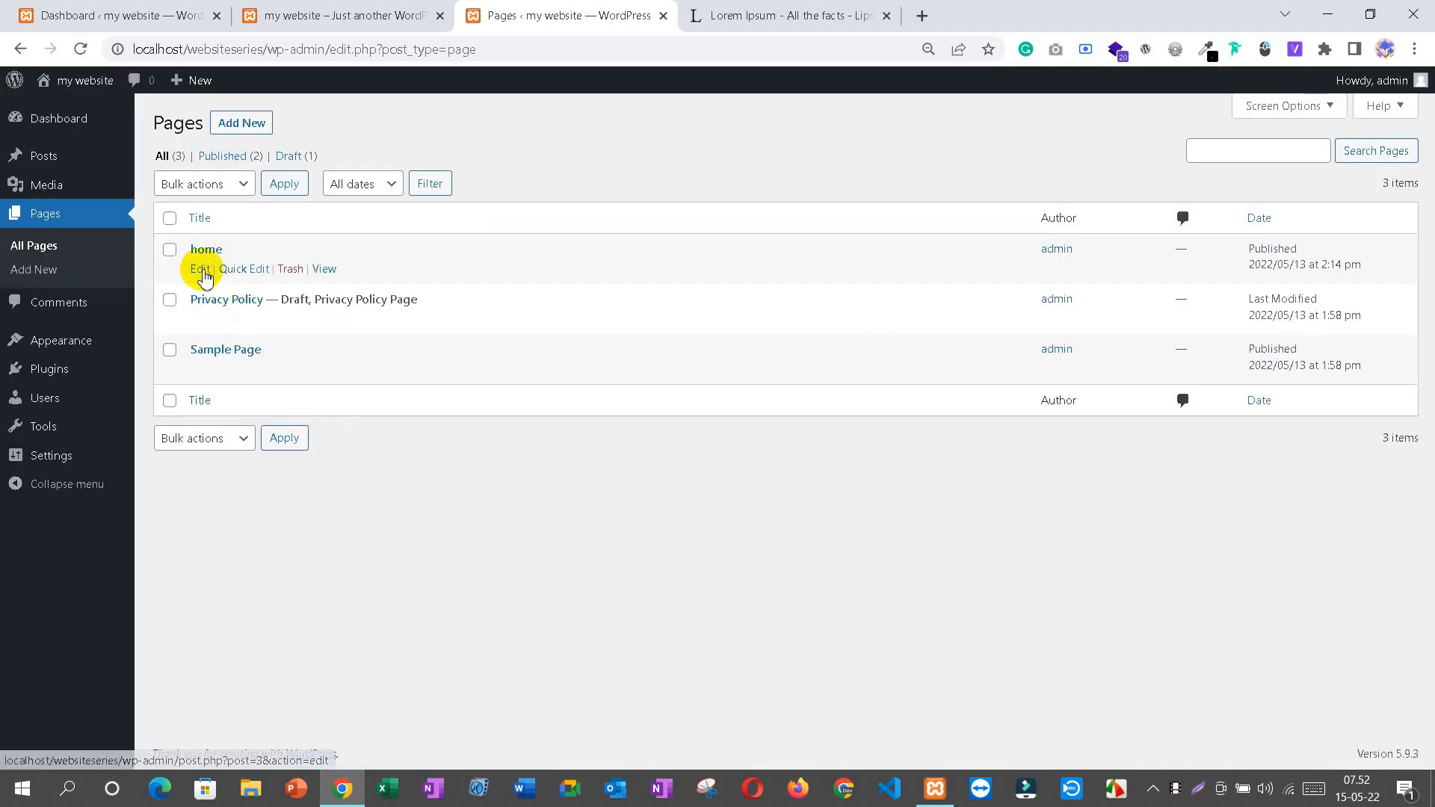
pyautogui.click(200, 270)
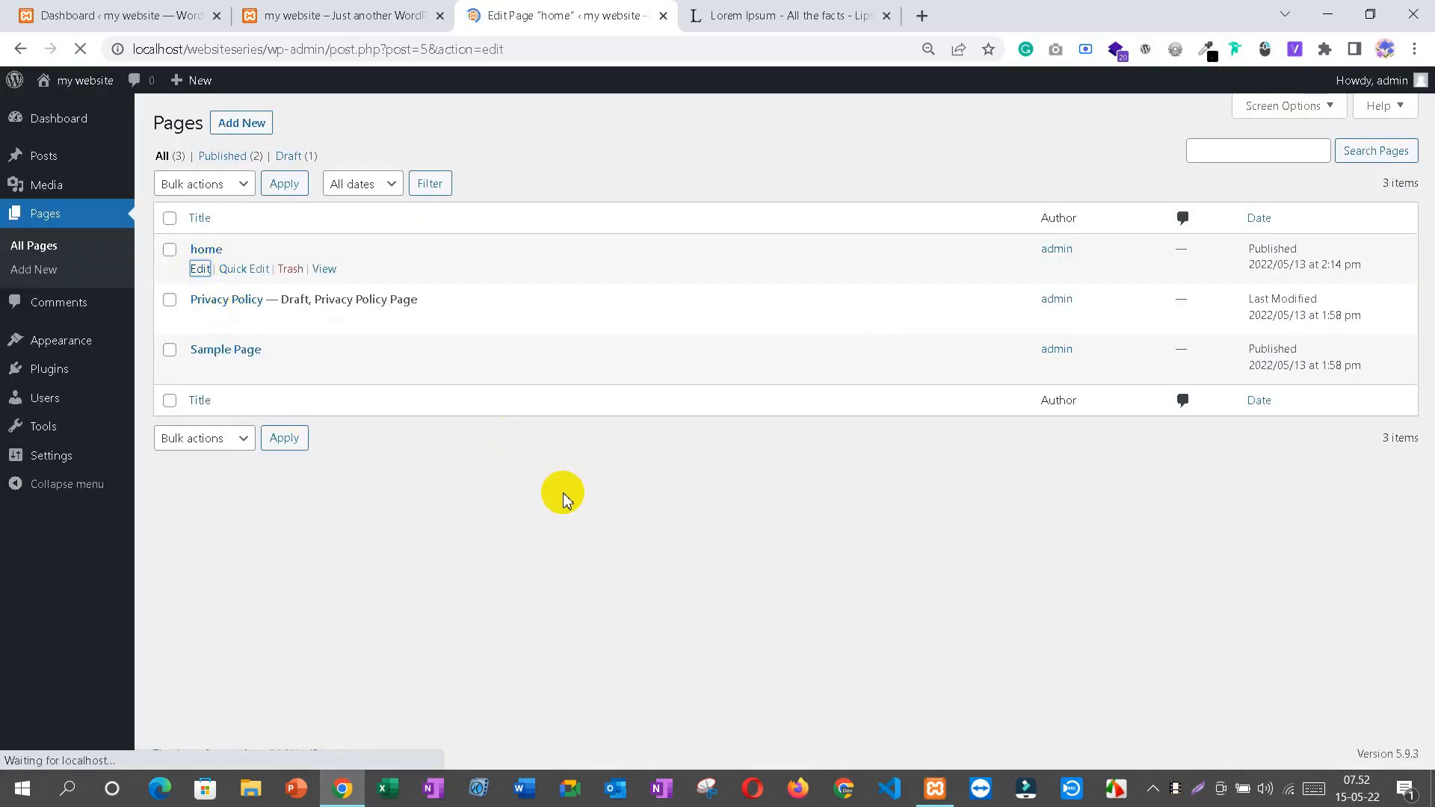
# Step: Insert a Columns block below the "Click here" button and choose the 50 / 50 variation
pyautogui.scroll(-5, 141, 318)
pyautogui.scroll(-20, 143, 319)
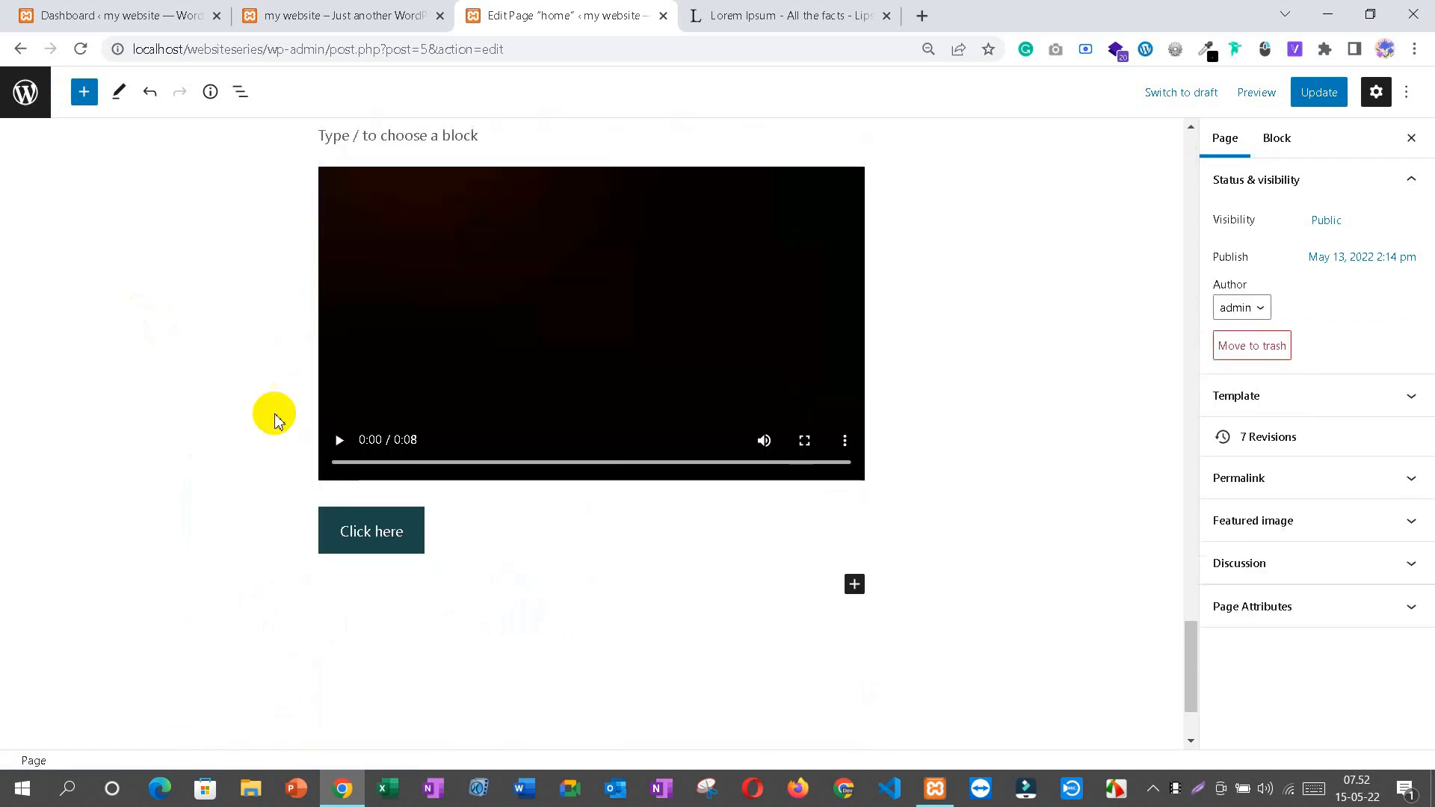
pyautogui.scroll(4, 388, 471)
pyautogui.scroll(-3, 388, 472)
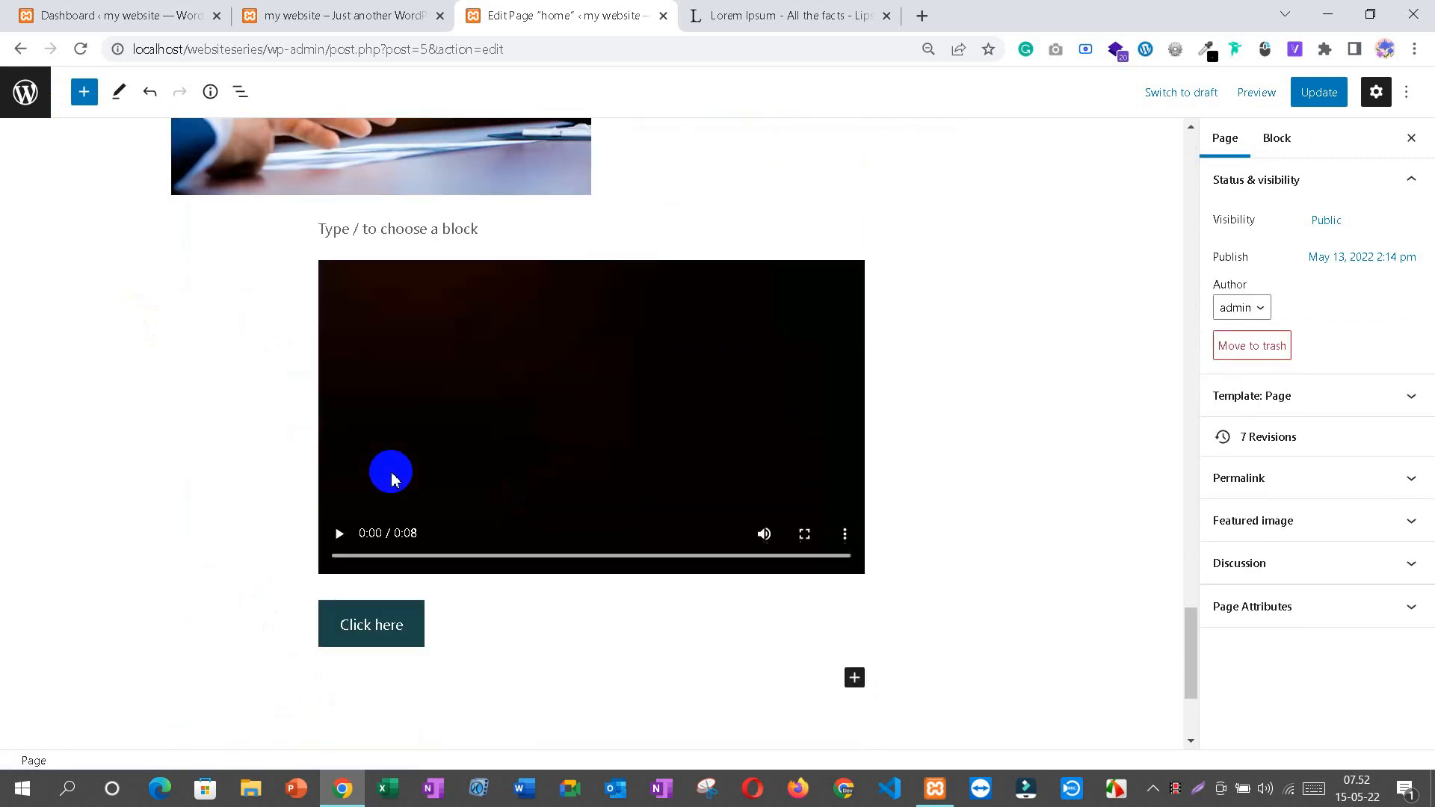
pyautogui.click(86, 97)
pyautogui.scroll(-9, 144, 522)
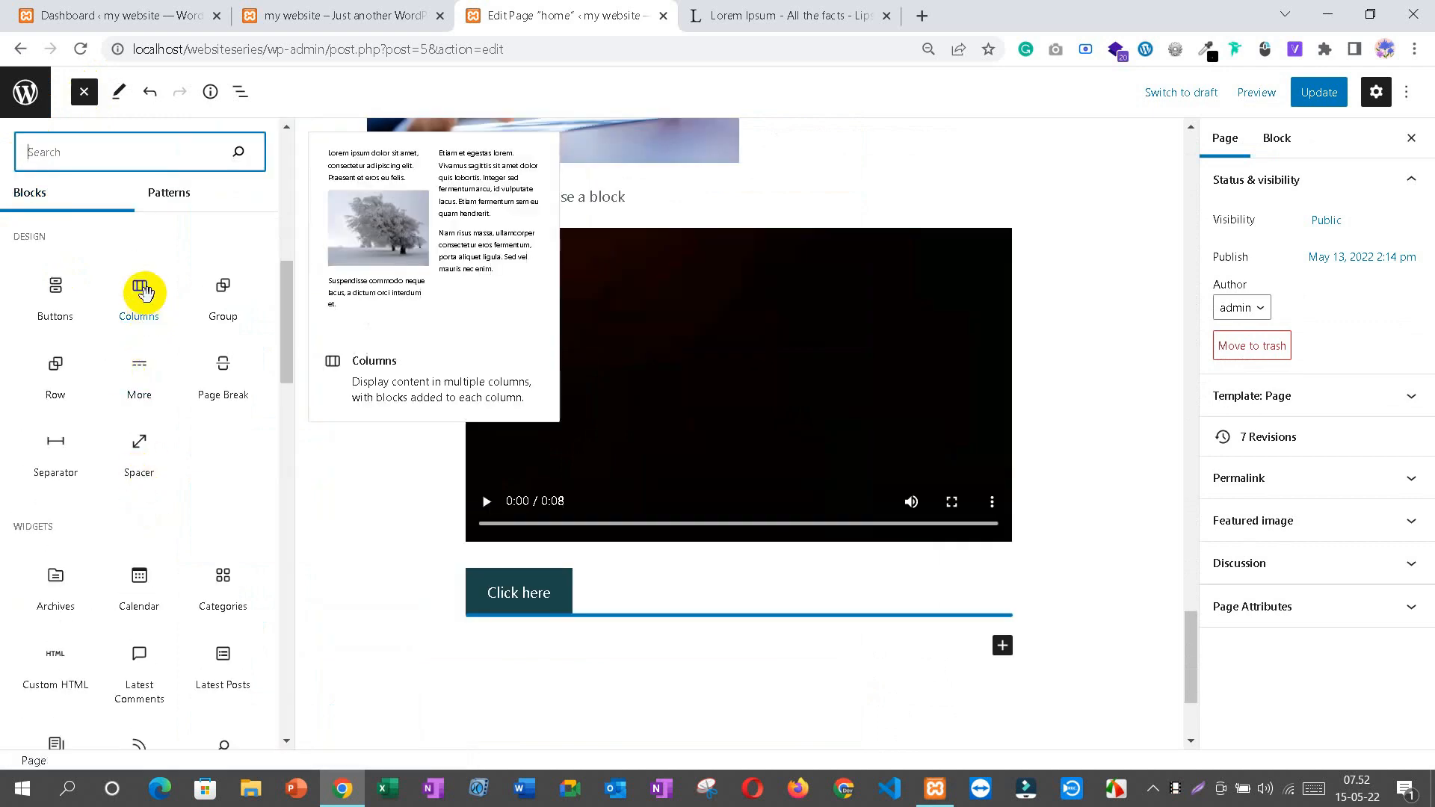
pyautogui.moveTo(139, 291); pyautogui.dragTo(562, 646)
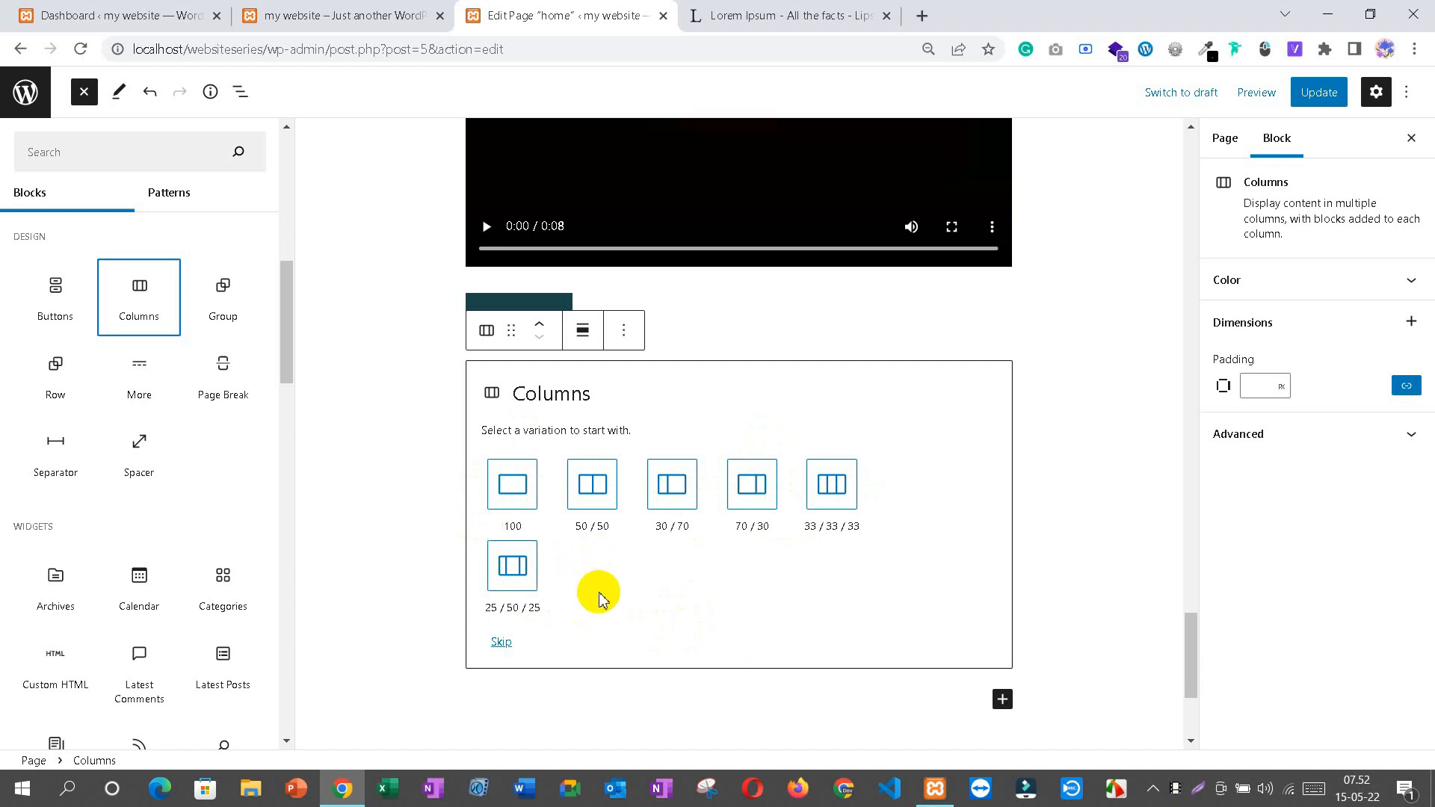
pyautogui.click(598, 497)
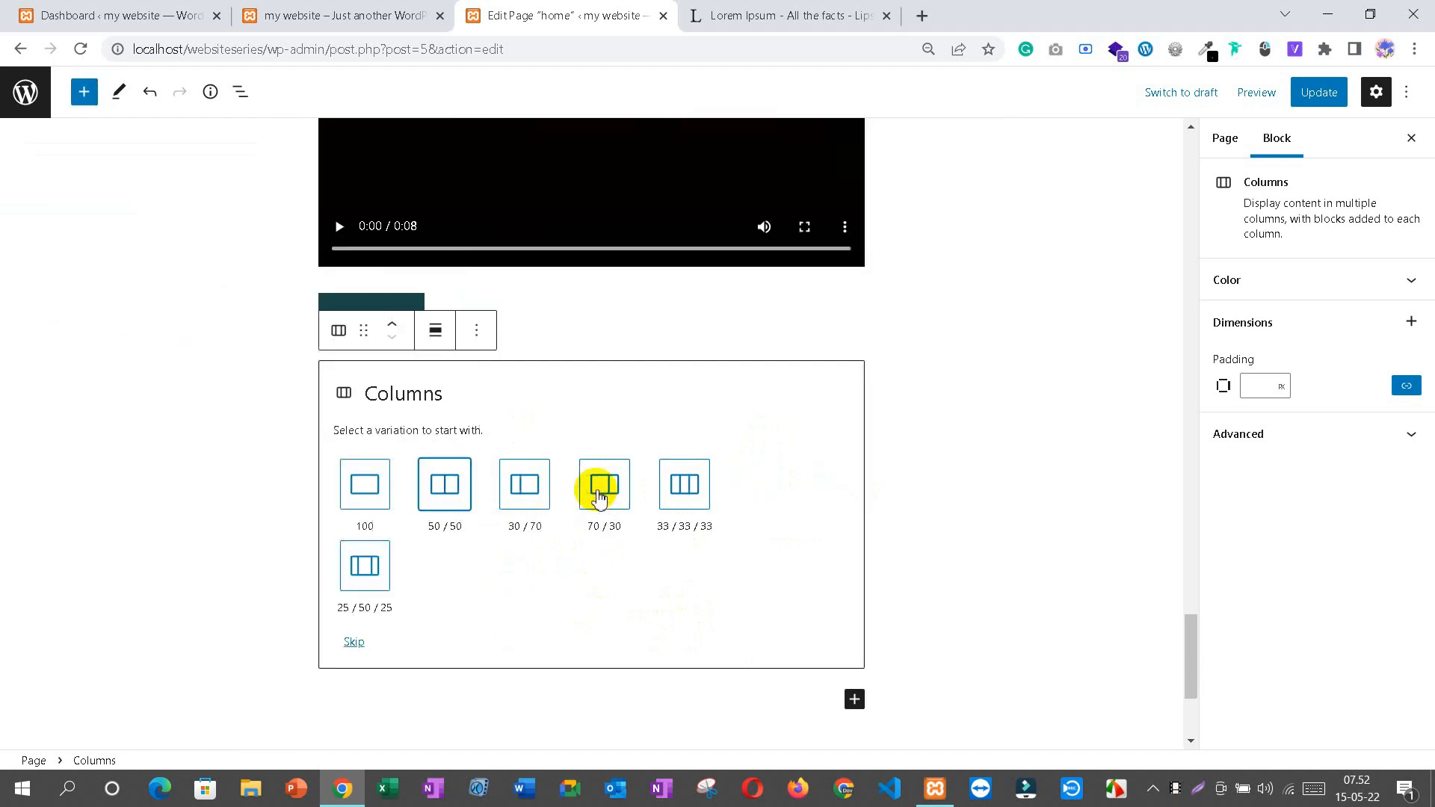
pyautogui.click(450, 493)
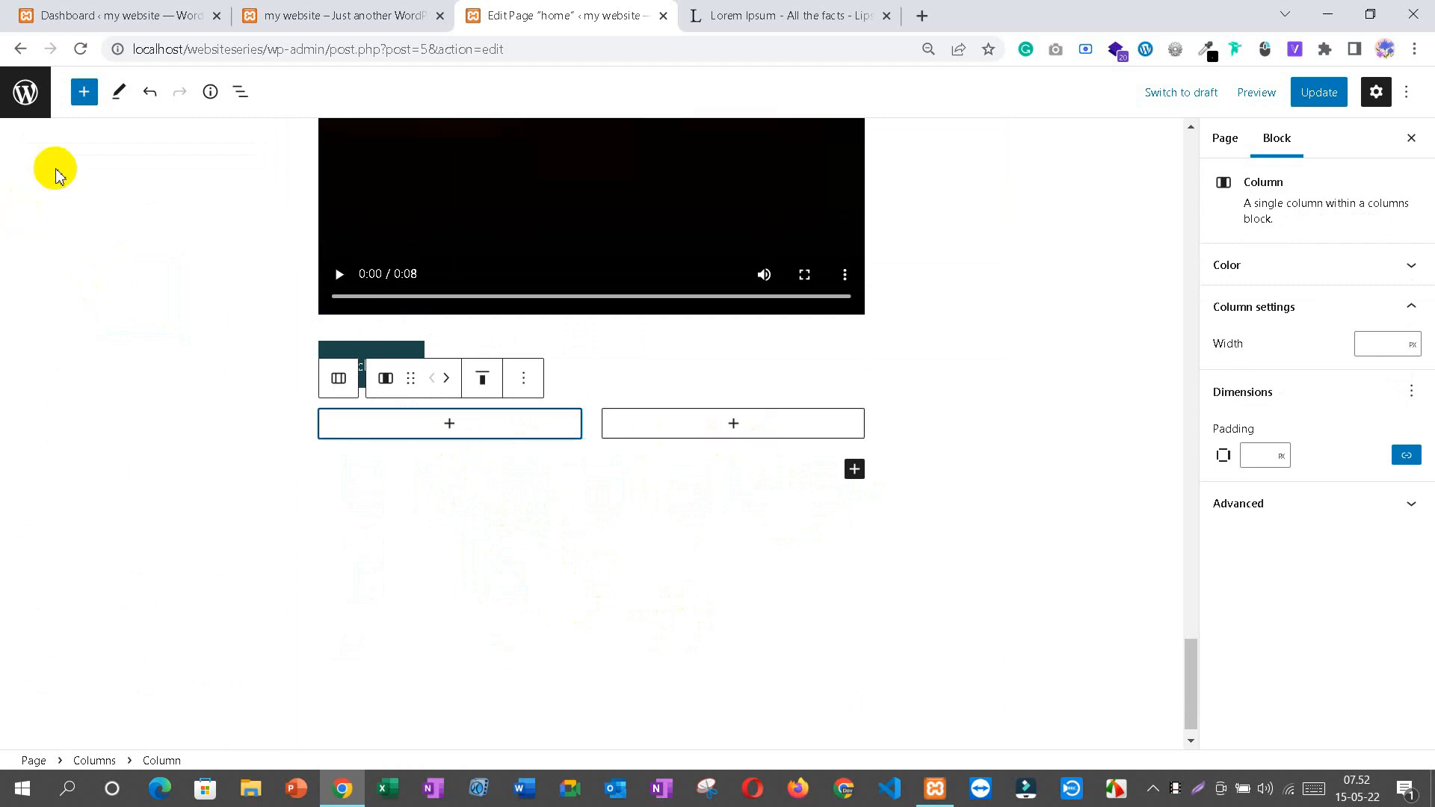
# Step: Search the available blocks for "design" and clear the search text
pyautogui.click(84, 91)
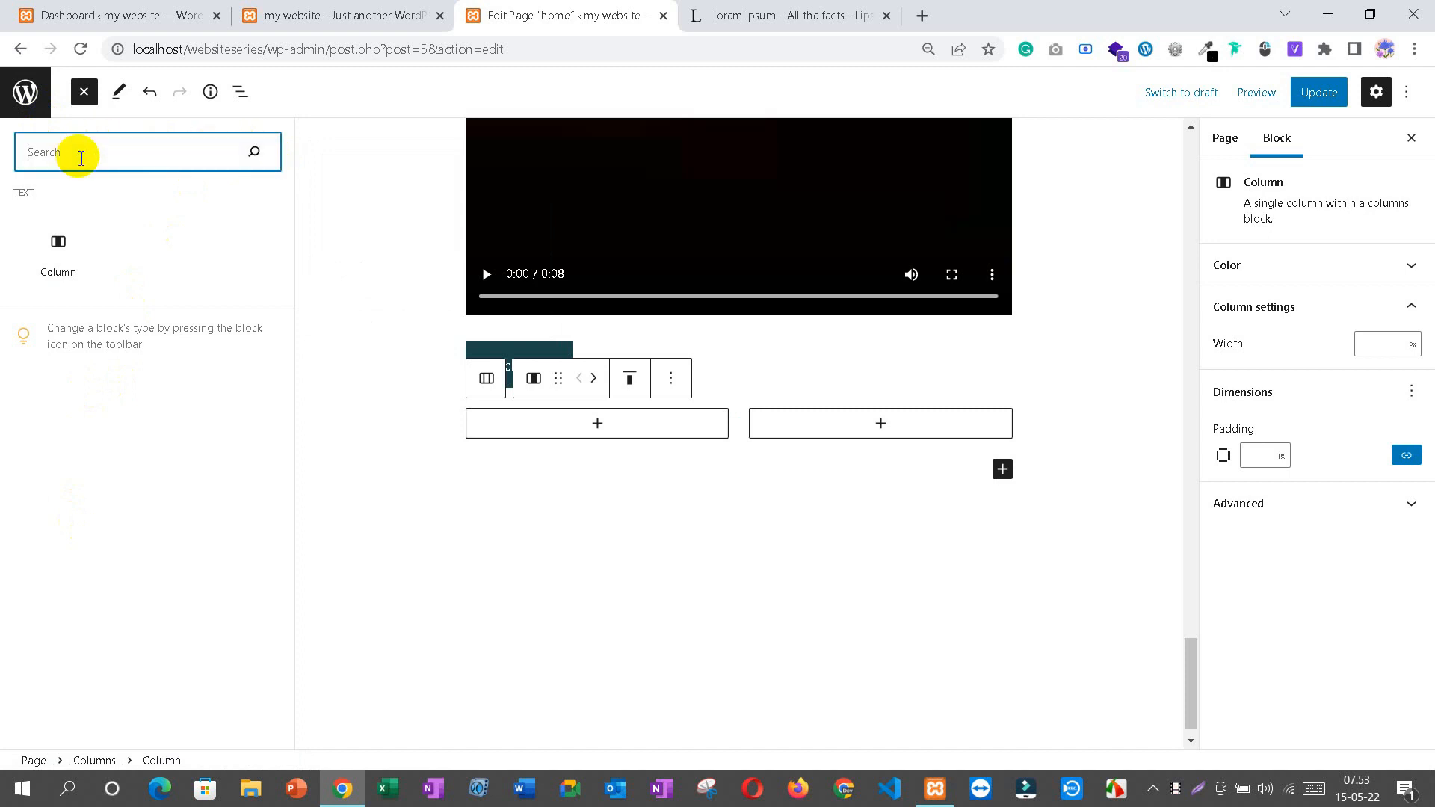
pyautogui.write('design')
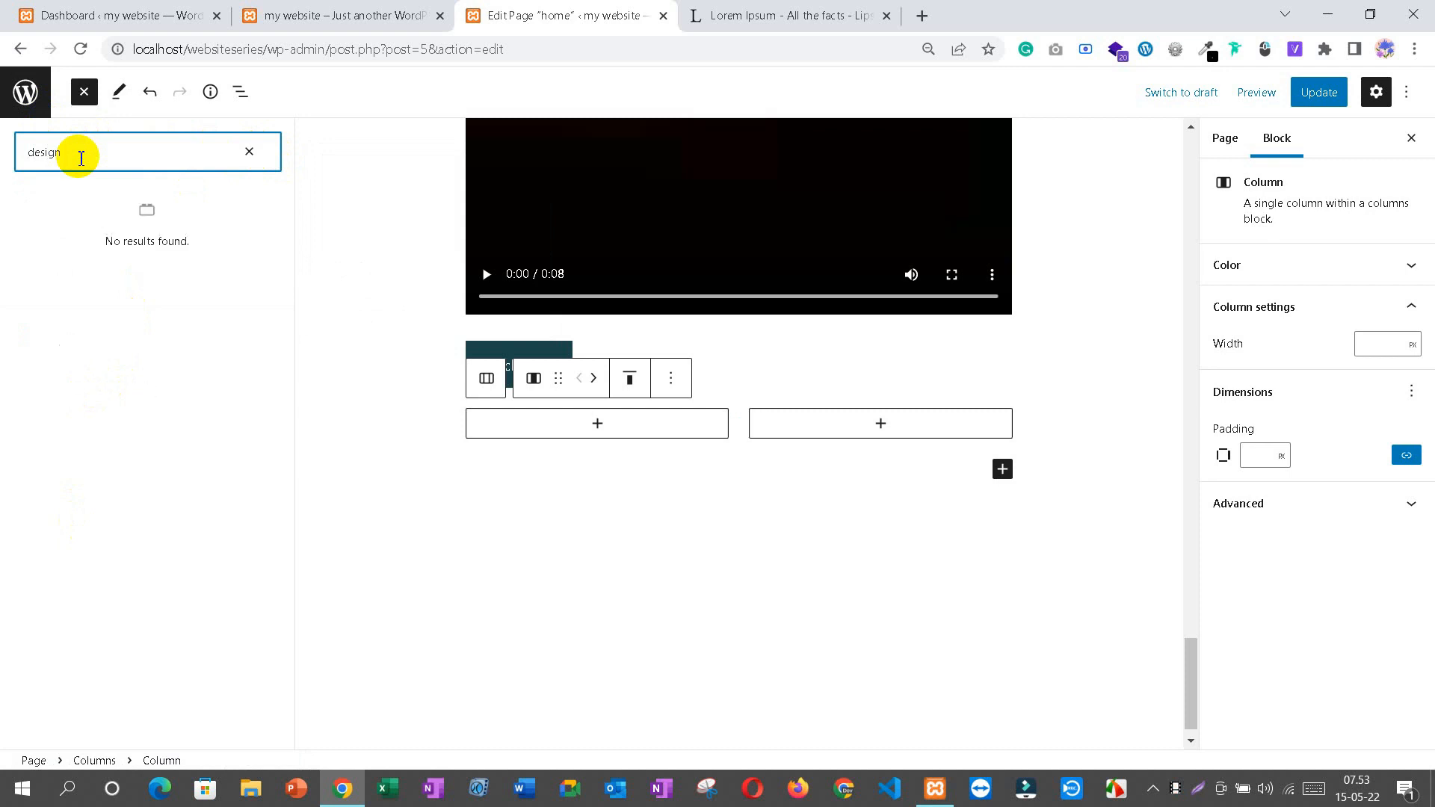
pyautogui.press('BackSpace')
pyautogui.press('BackSpace')
pyautogui.press('BackSpace')
pyautogui.press('BackSpace')
pyautogui.press('BackSpace')
pyautogui.press('BackSpace')
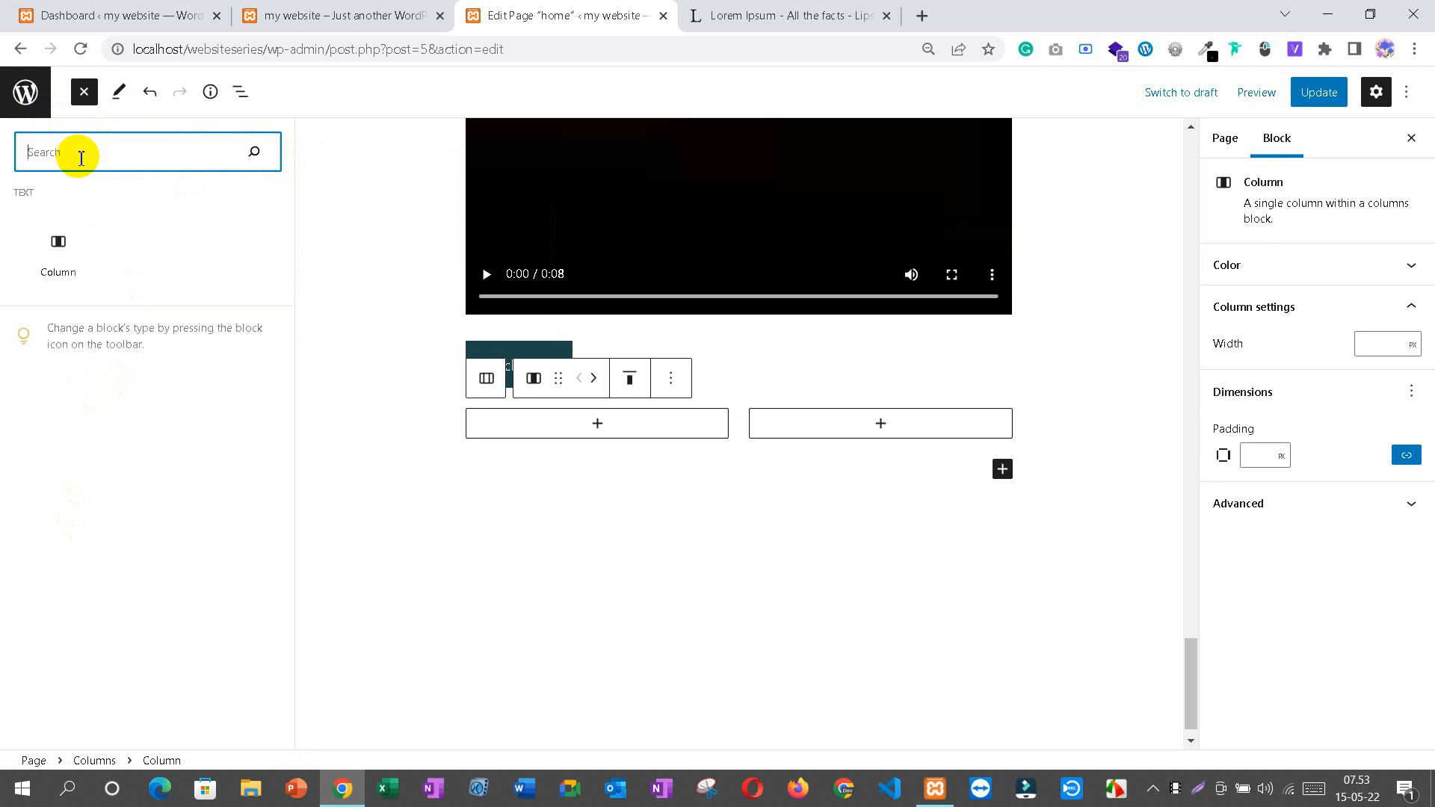
# Step: Search the available blocks for "text" and insert a third Column into the Columns block below the "Click here" button
pyautogui.write('text')
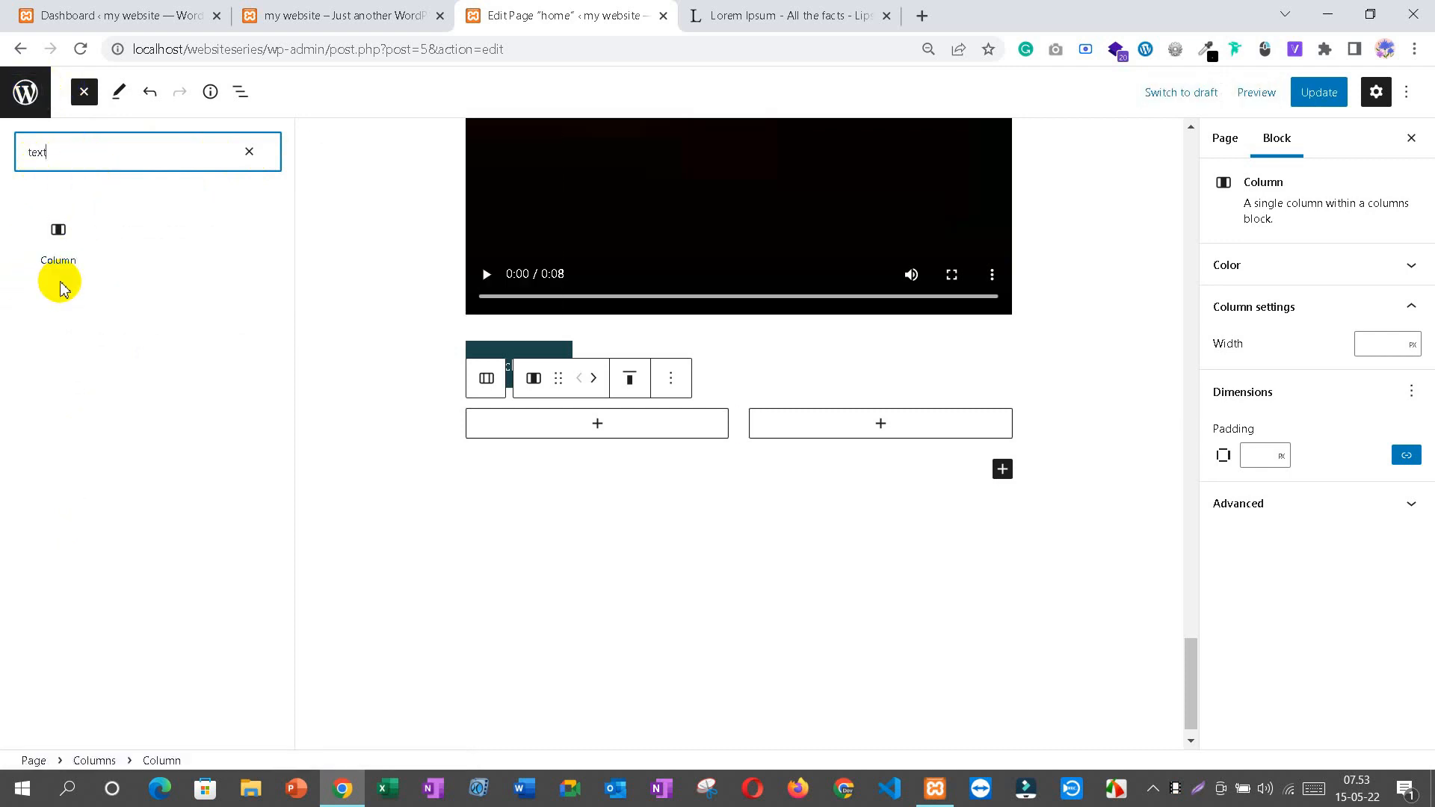
pyautogui.click(62, 227)
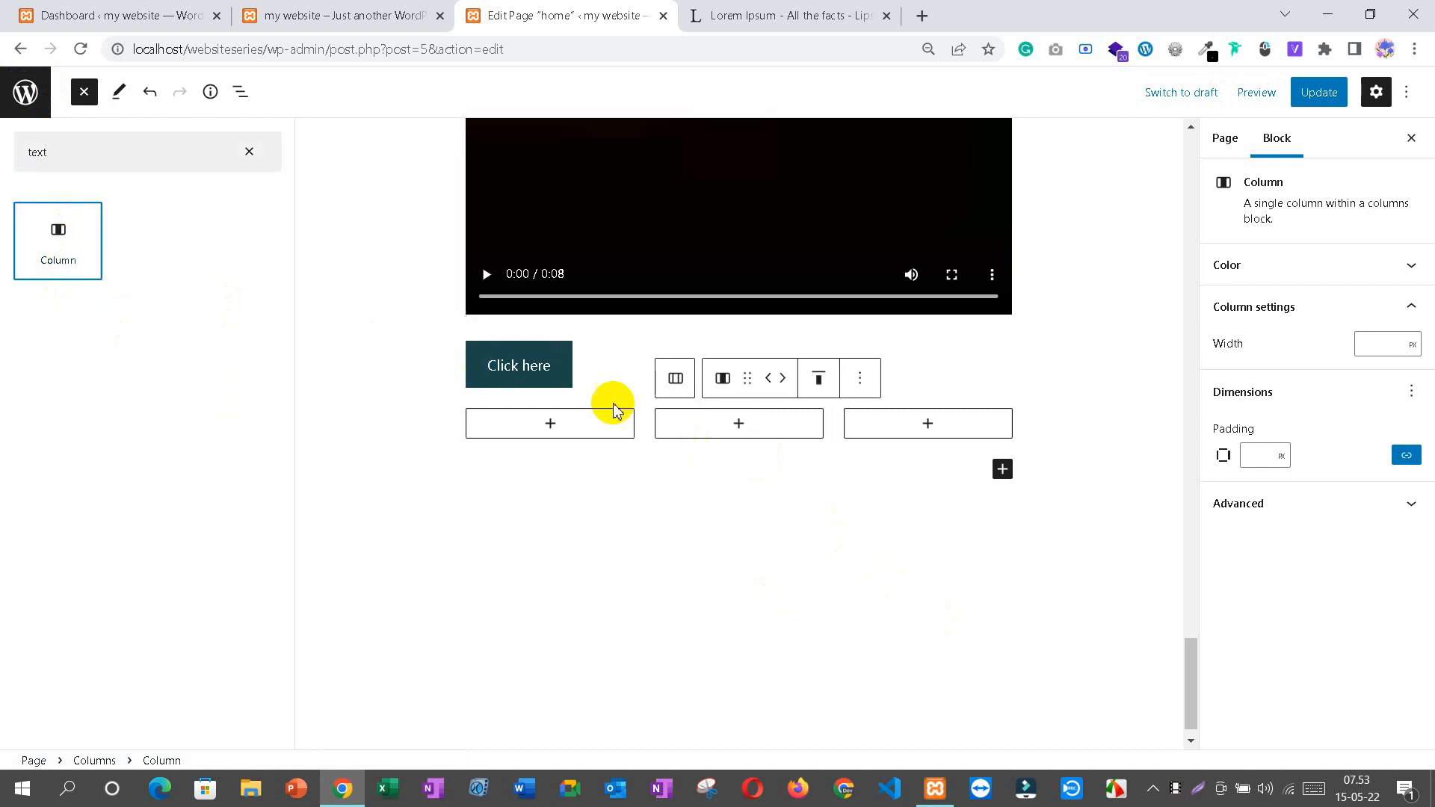
pyautogui.scroll(3, 791, 535)
pyautogui.scroll(-2, 792, 535)
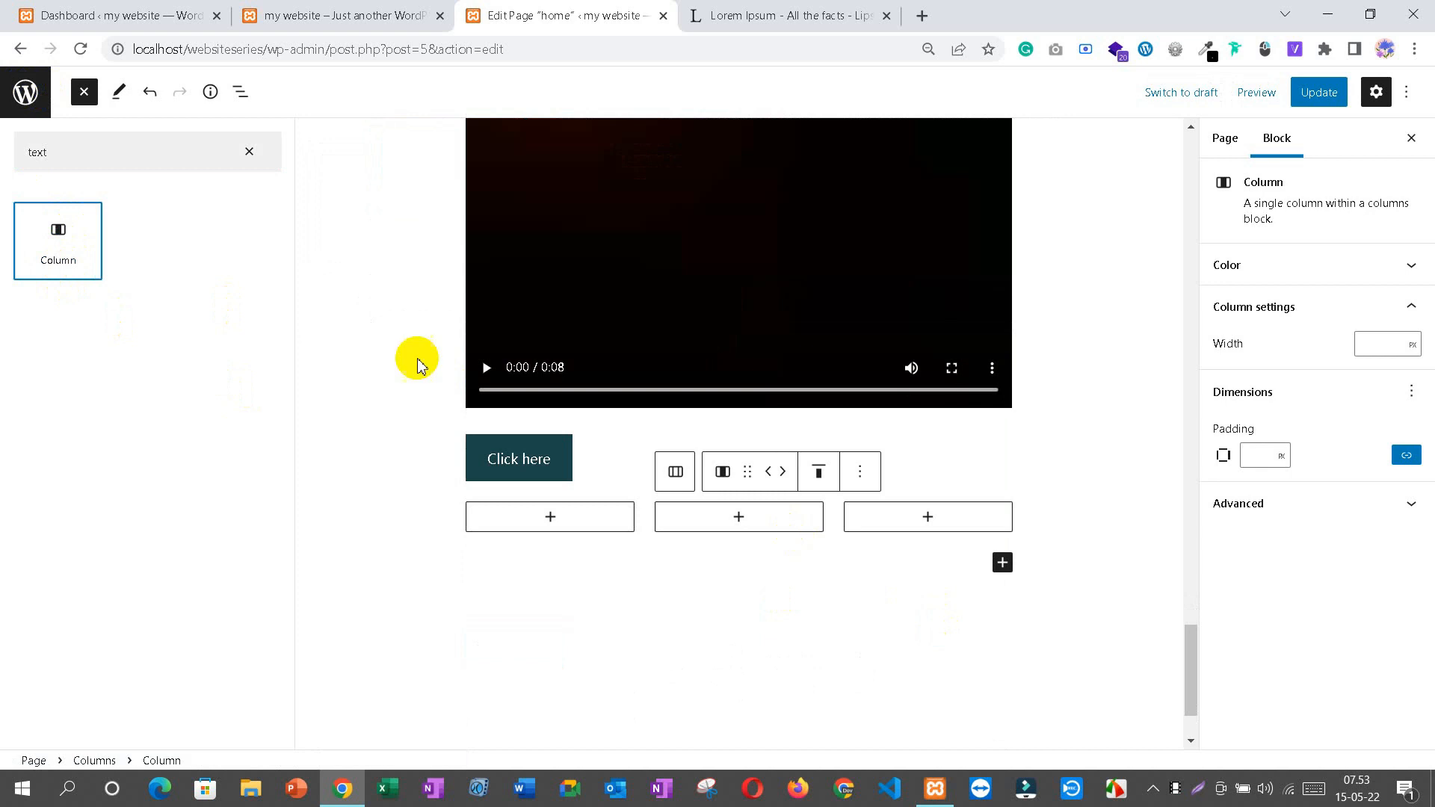
pyautogui.click(83, 93)
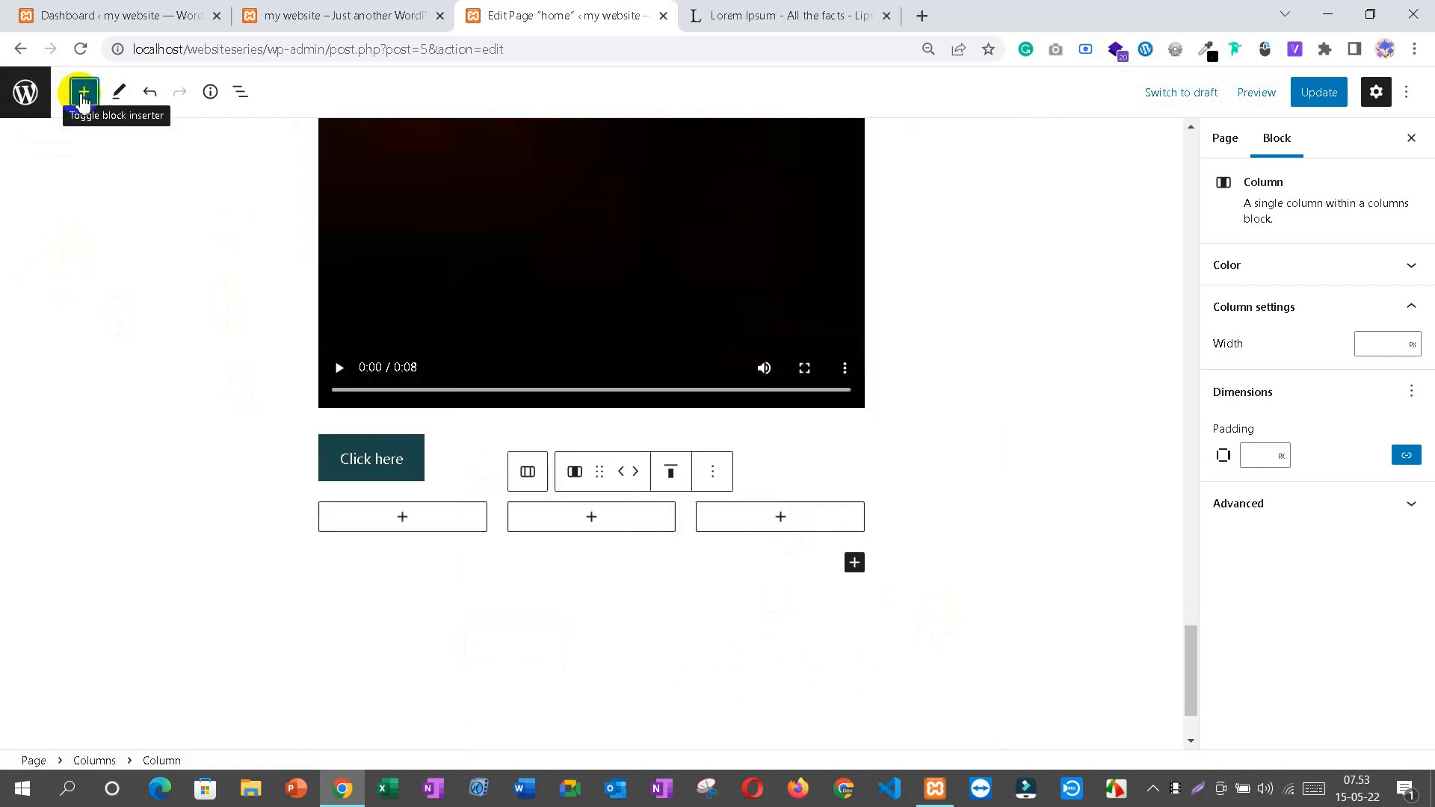
pyautogui.click(83, 93)
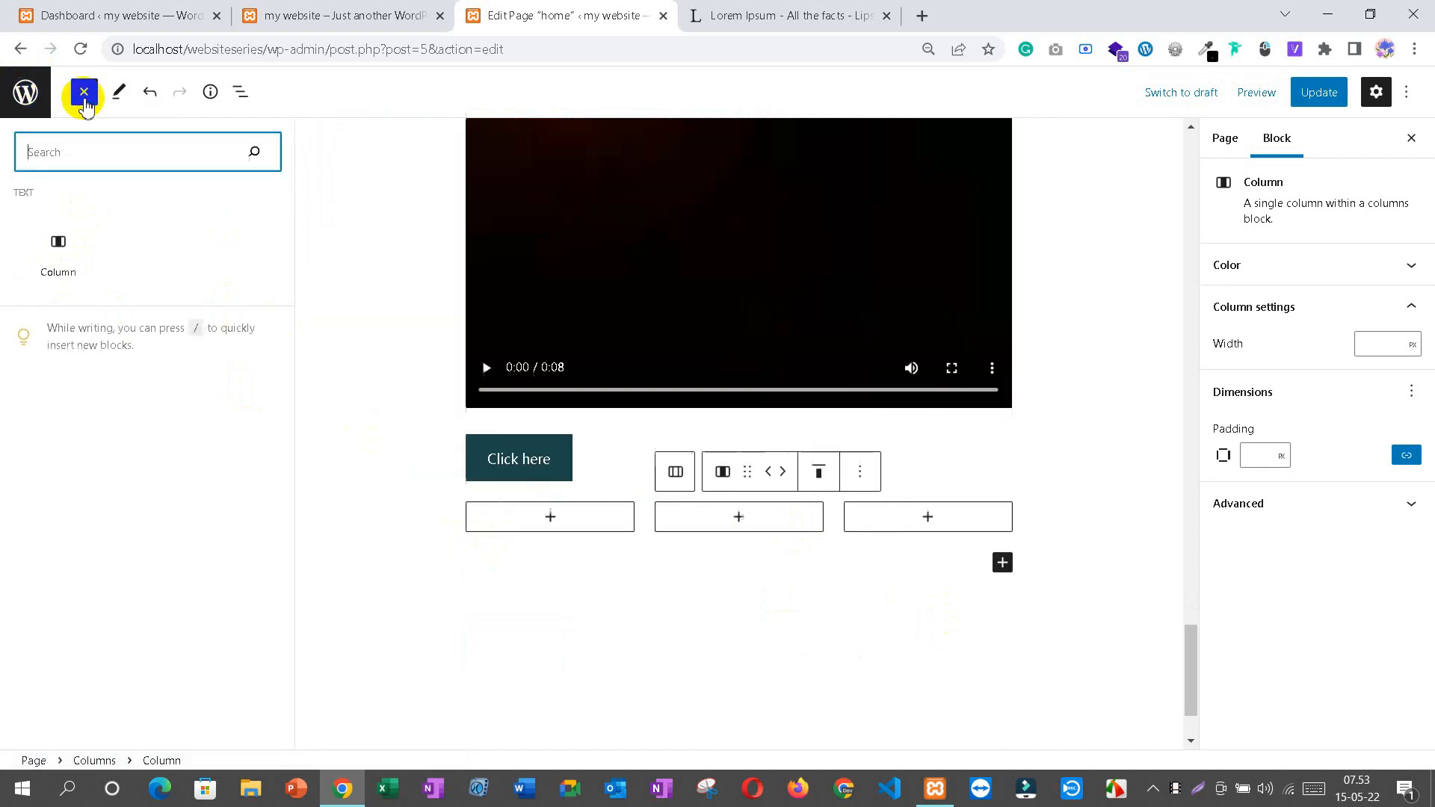
pyautogui.click(84, 93)
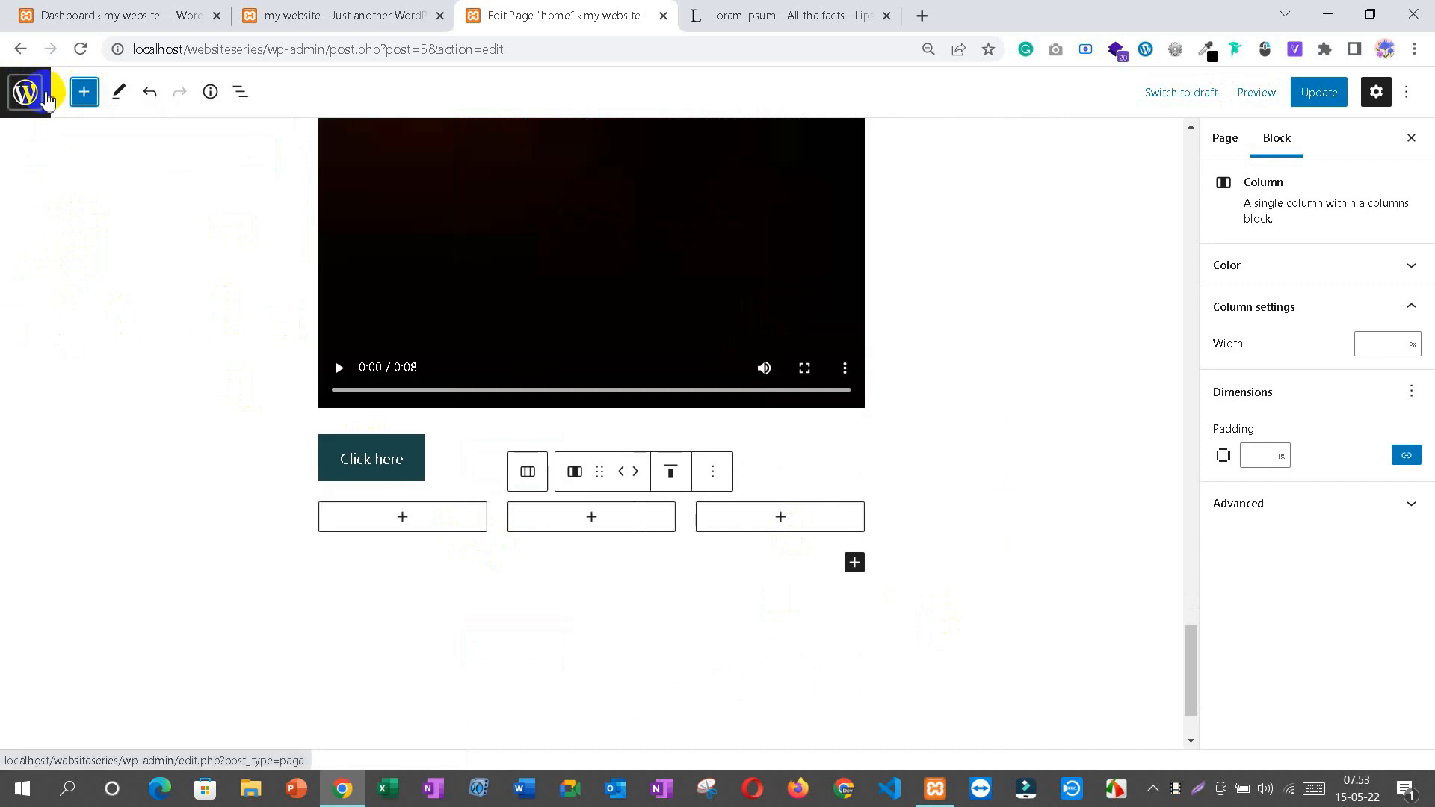
# Step: Switch the editor tool to Select, set it back to Edit, and deselect the middle column
pyautogui.click(120, 92)
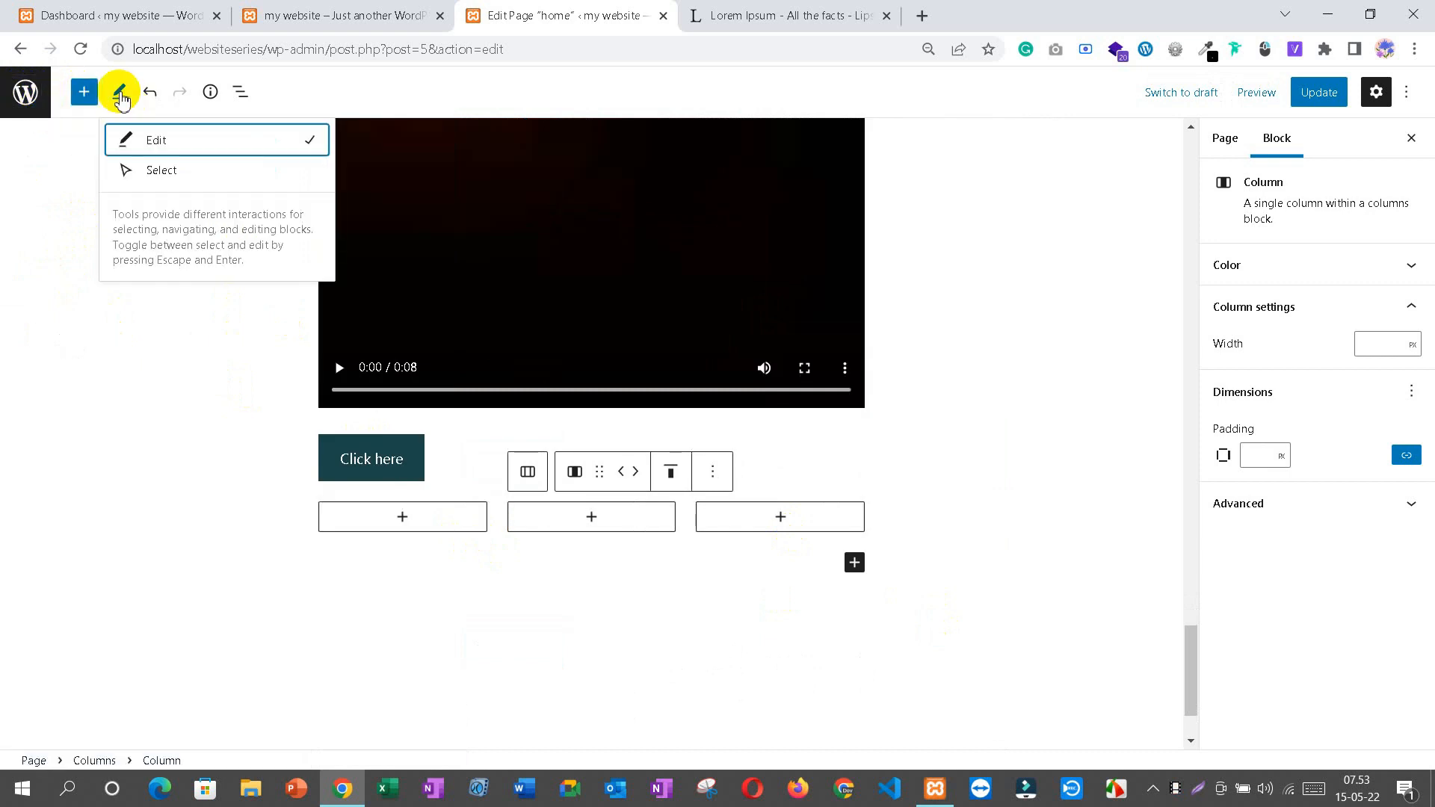
pyautogui.click(218, 174)
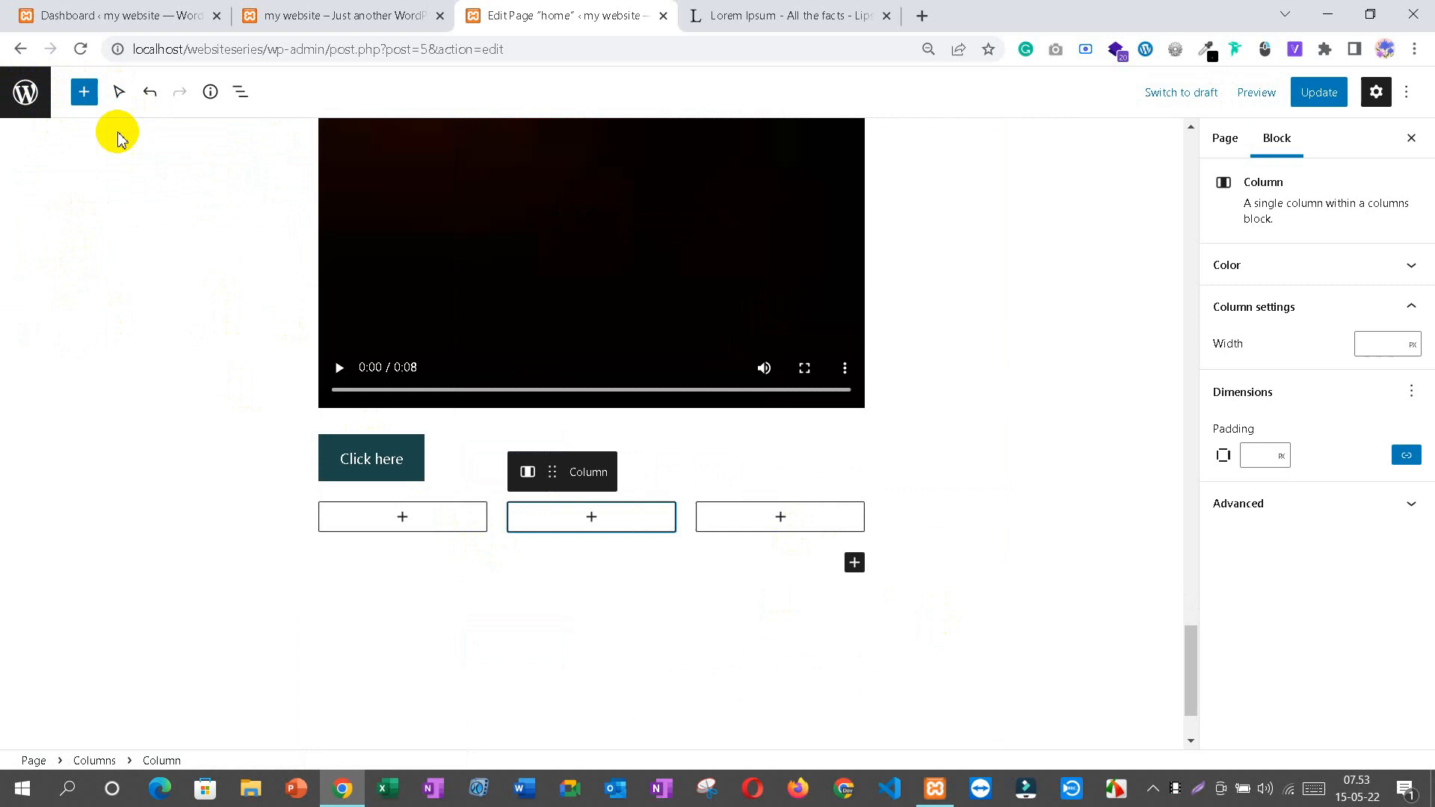
pyautogui.click(120, 94)
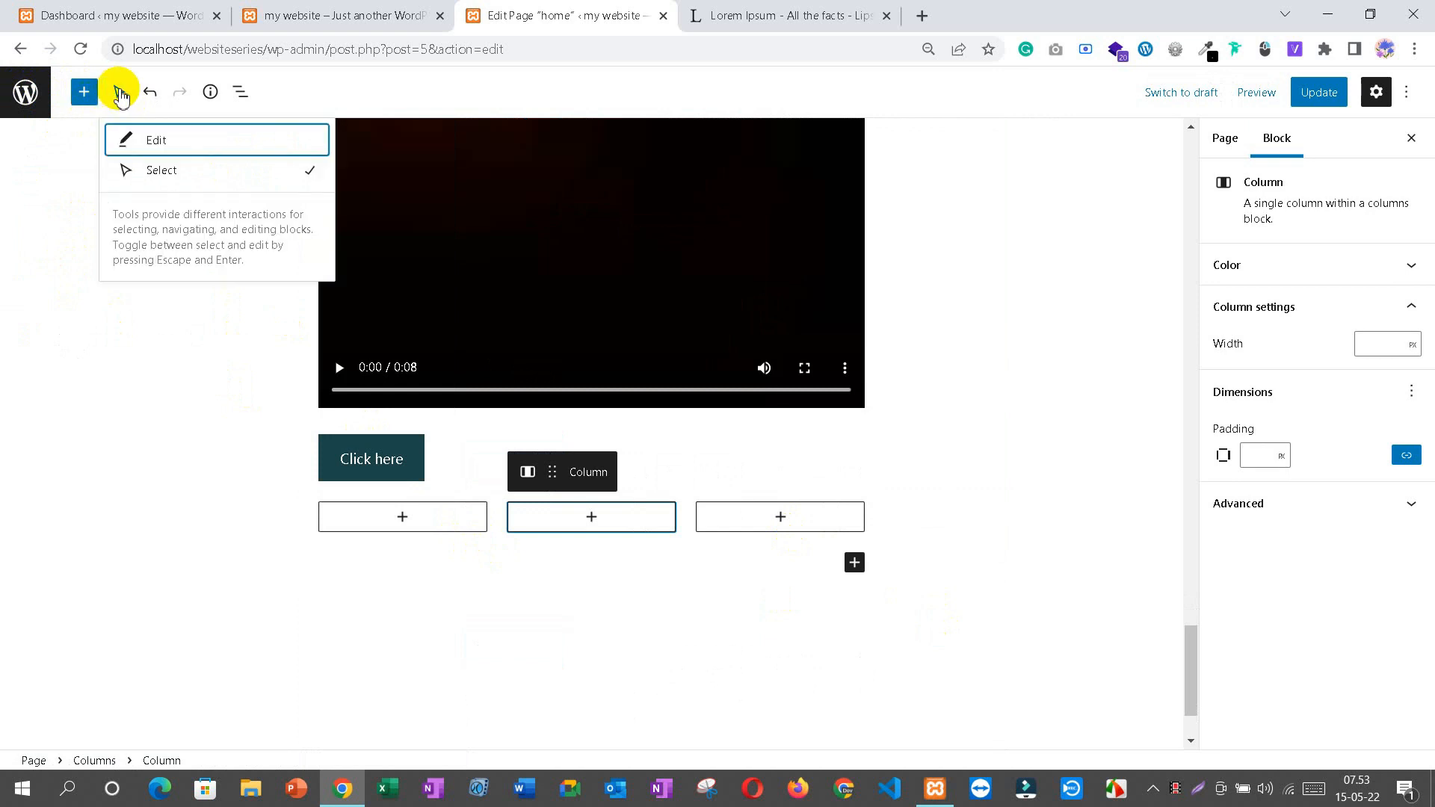
pyautogui.click(128, 139)
pyautogui.click(171, 411)
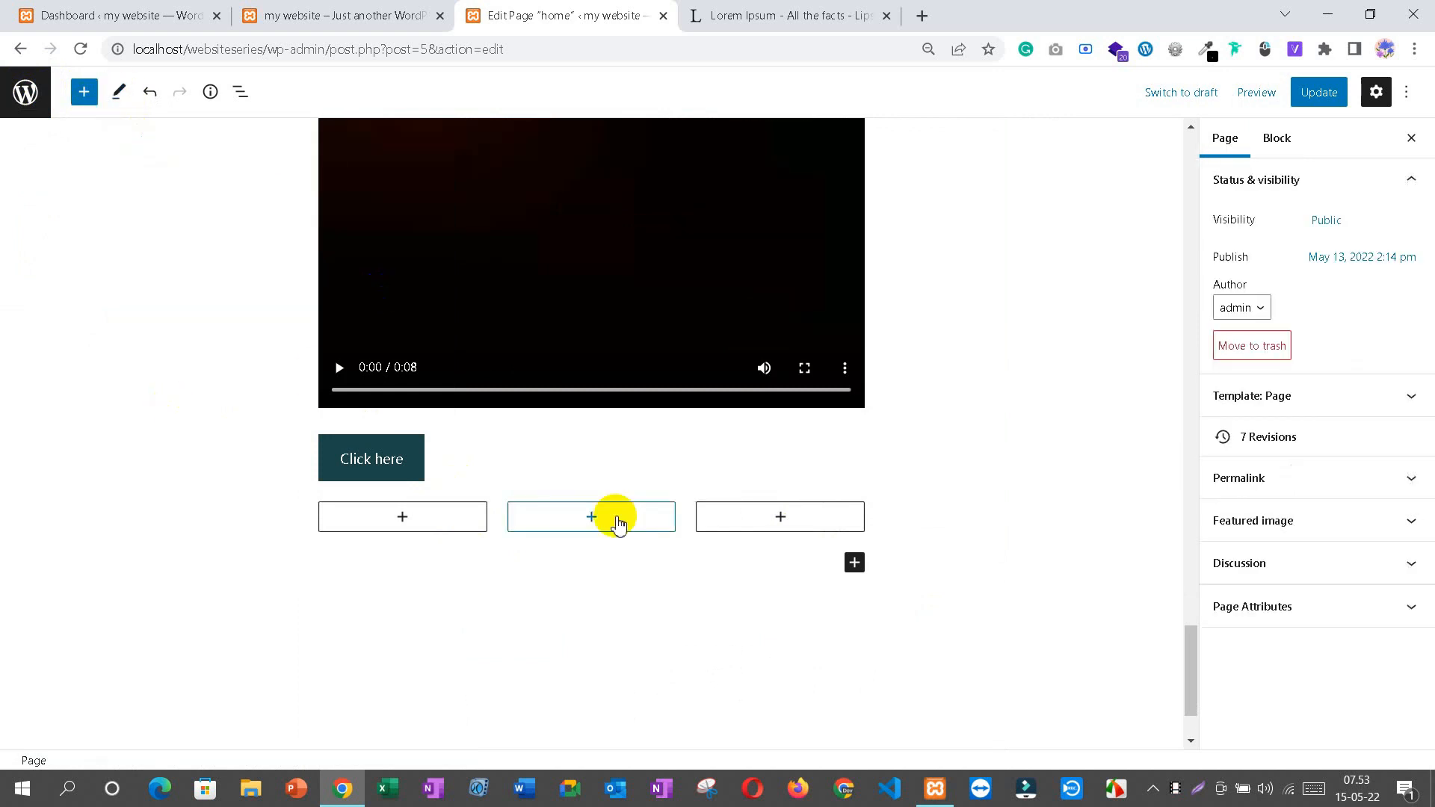
# Step: Review the blocks on the home page, from the images and cover down to the video, button and columns
pyautogui.scroll(10, 612, 516)
pyautogui.scroll(5, 615, 523)
pyautogui.scroll(-5, 615, 523)
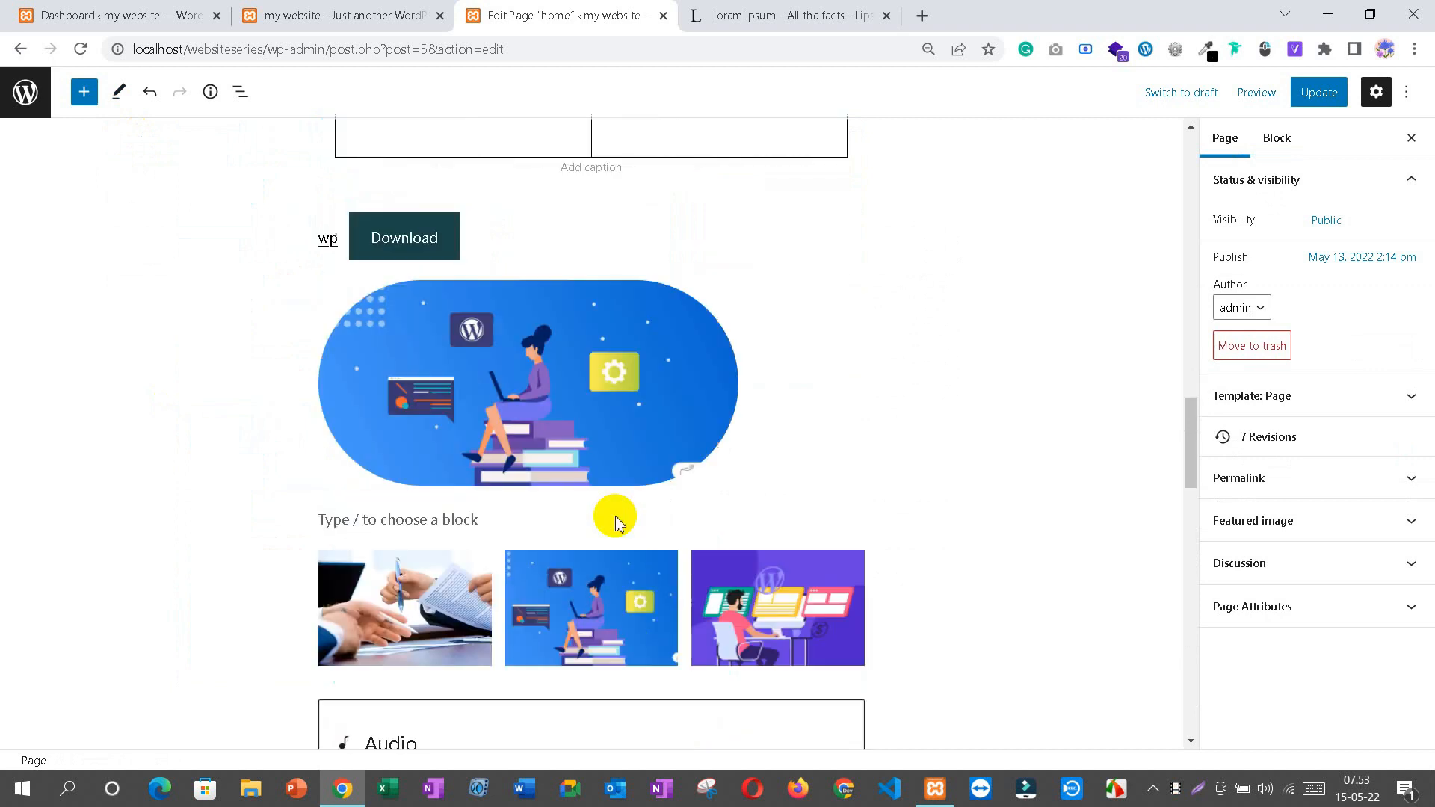
pyautogui.scroll(-5, 615, 522)
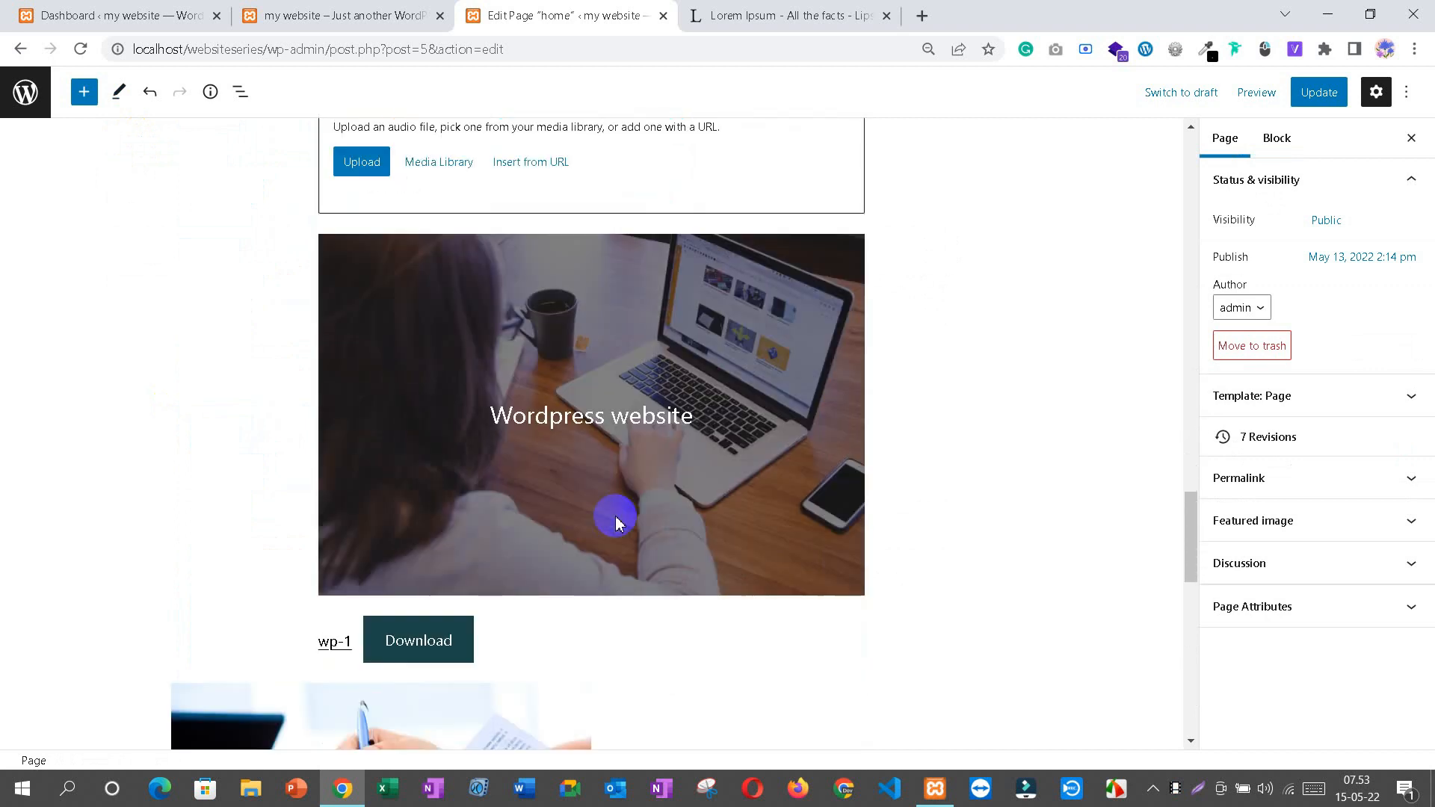
pyautogui.scroll(-12, 615, 522)
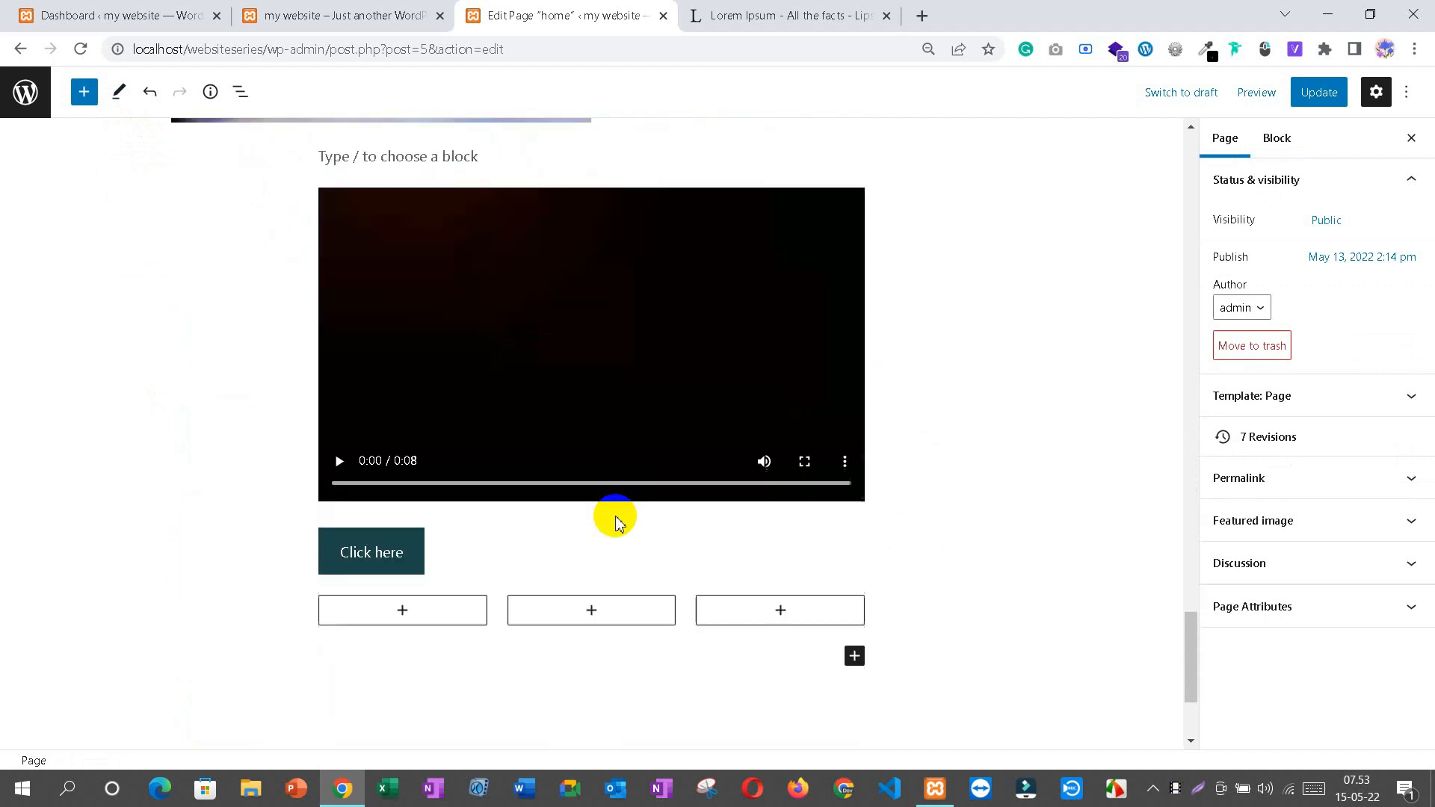
pyautogui.scroll(3, 615, 523)
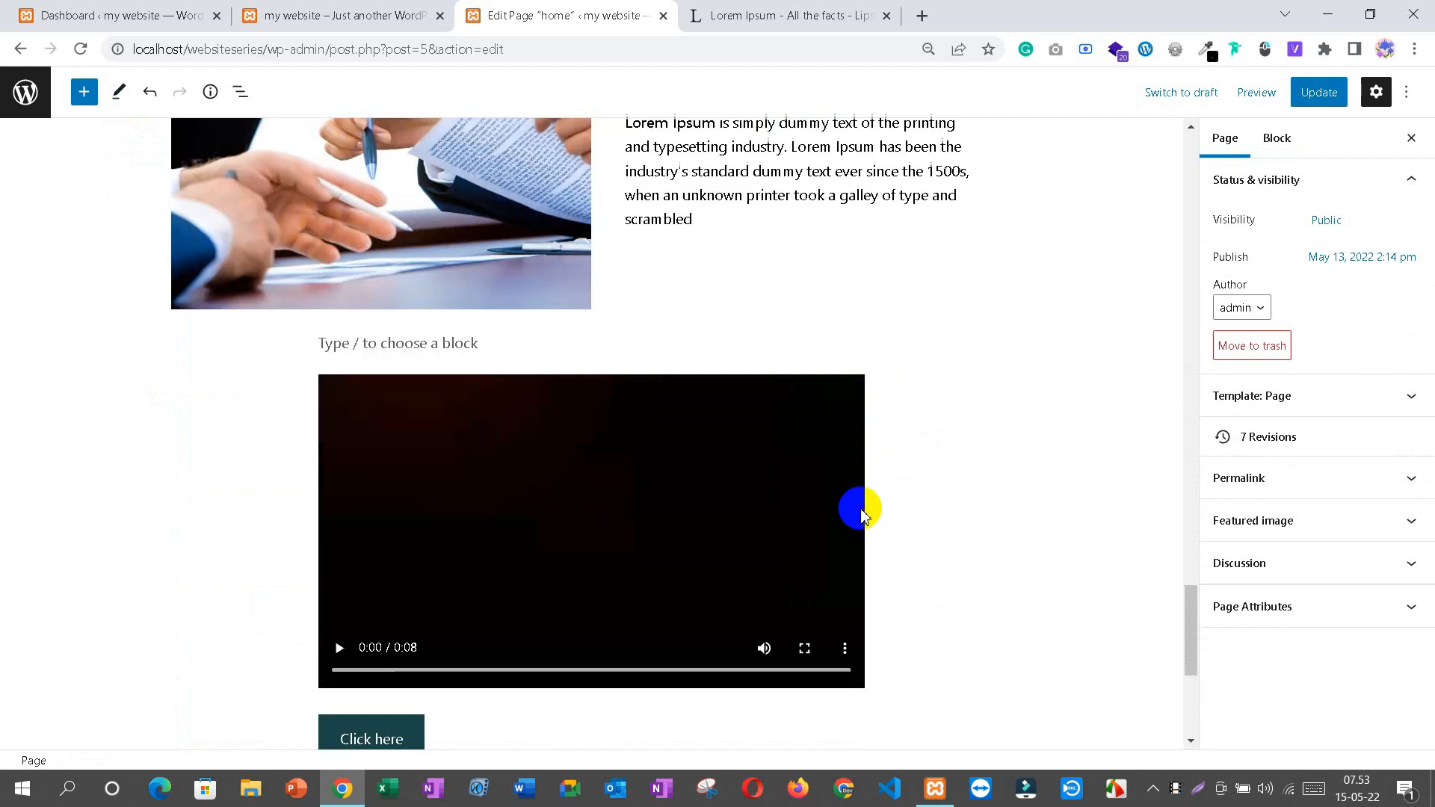
pyautogui.scroll(3, 863, 521)
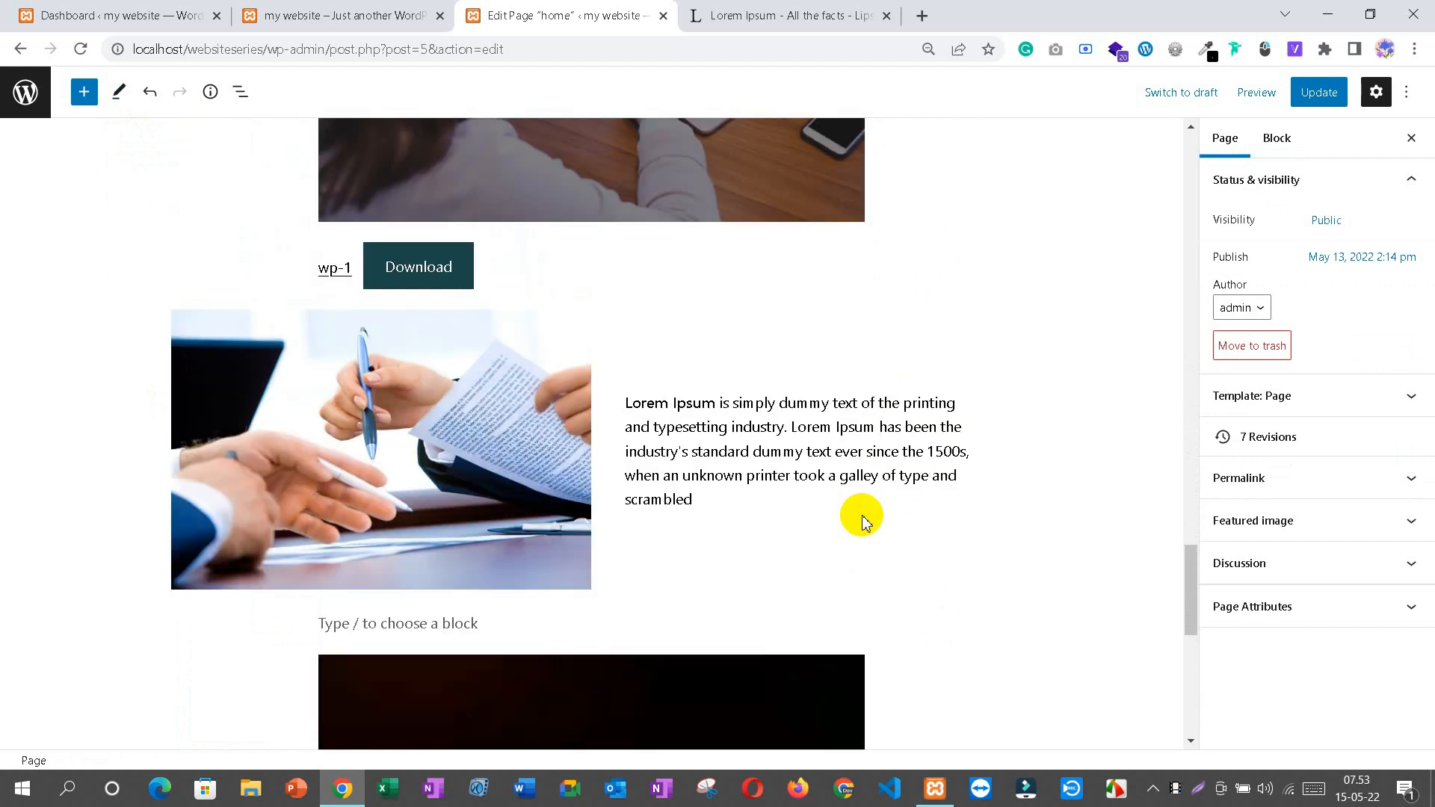